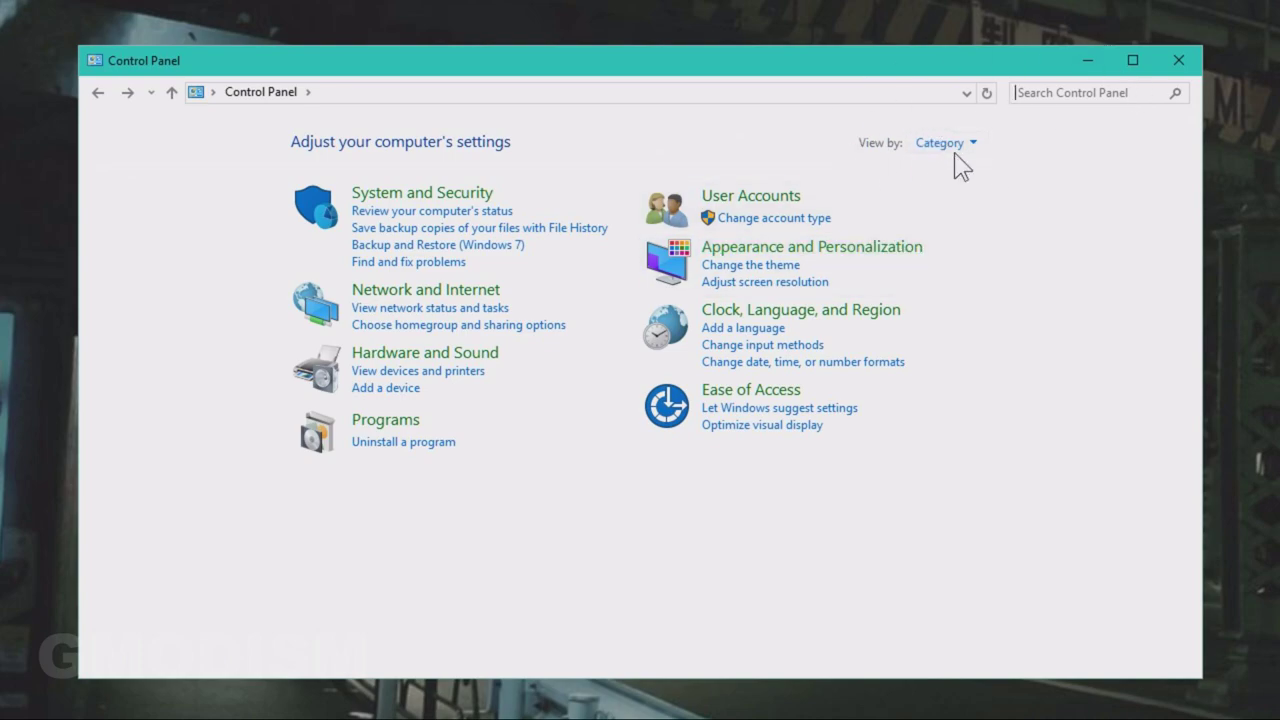
Switch Control Panel to Large icons, open Sound, and close the Control Panel window.
{"action": "left_click", "coordinate": [957, 147]}
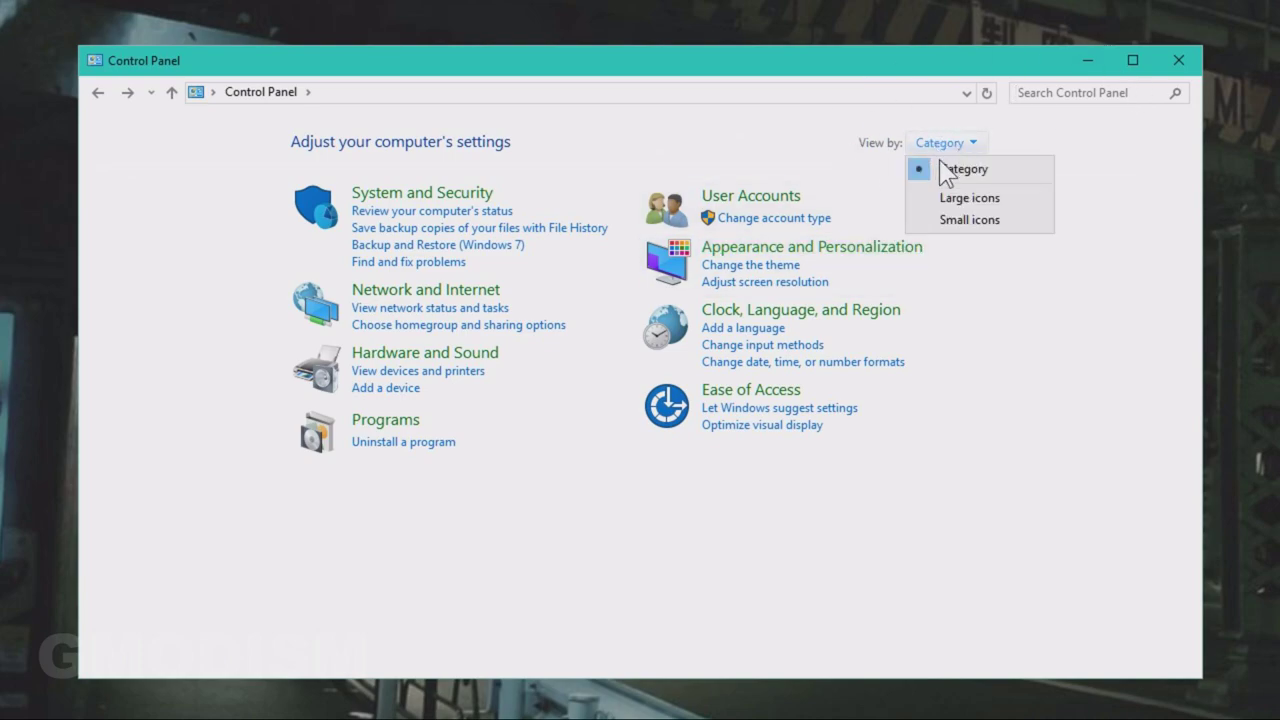
{"action": "left_click", "coordinate": [975, 200]}
{"action": "scroll", "coordinate": [1015, 305], "scroll_direction": "down", "scroll_amount": 1}
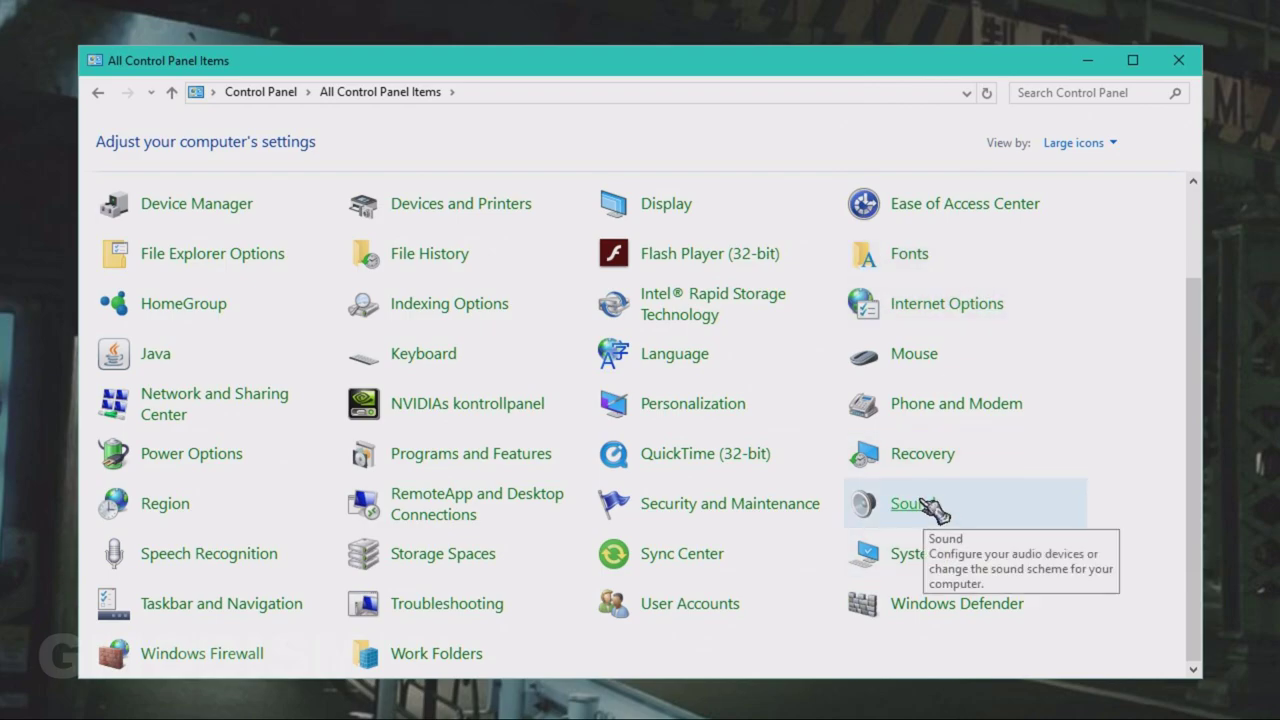
{"action": "left_click", "coordinate": [933, 506]}
{"action": "left_click", "coordinate": [1178, 62]}
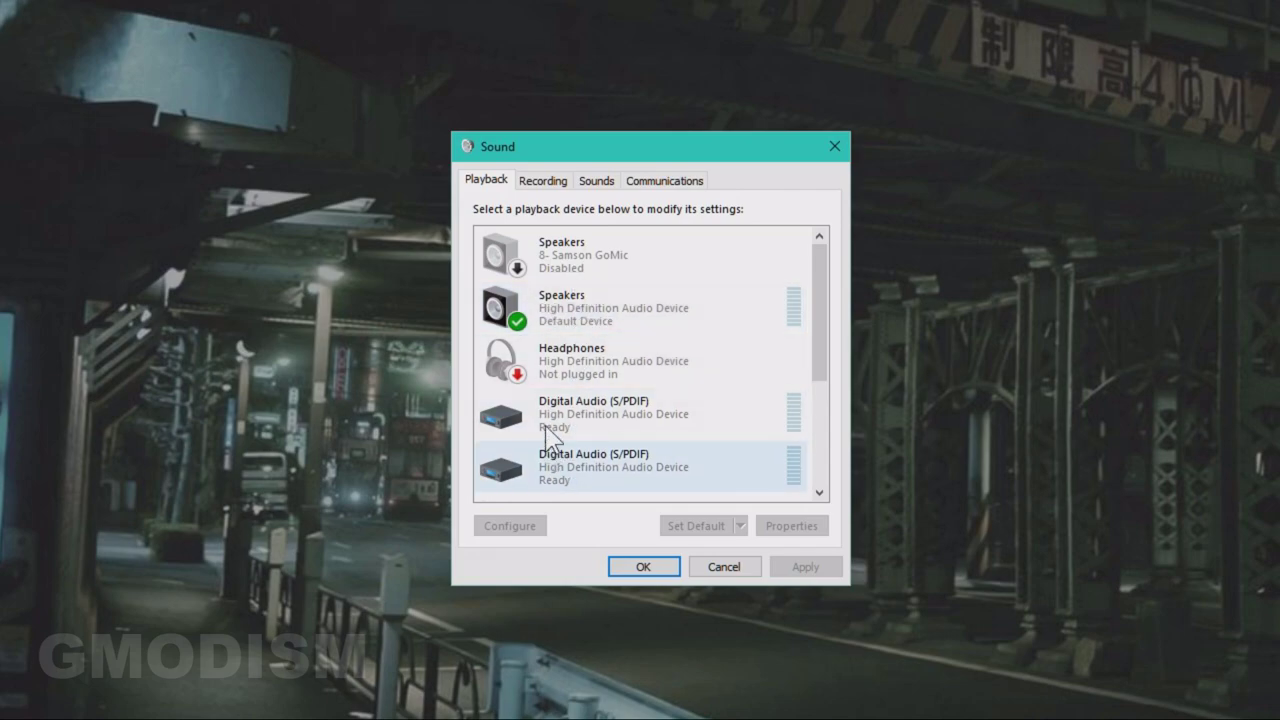
Play a test sound on the default High Definition Audio speakers.
{"action": "left_click", "coordinate": [583, 264]}
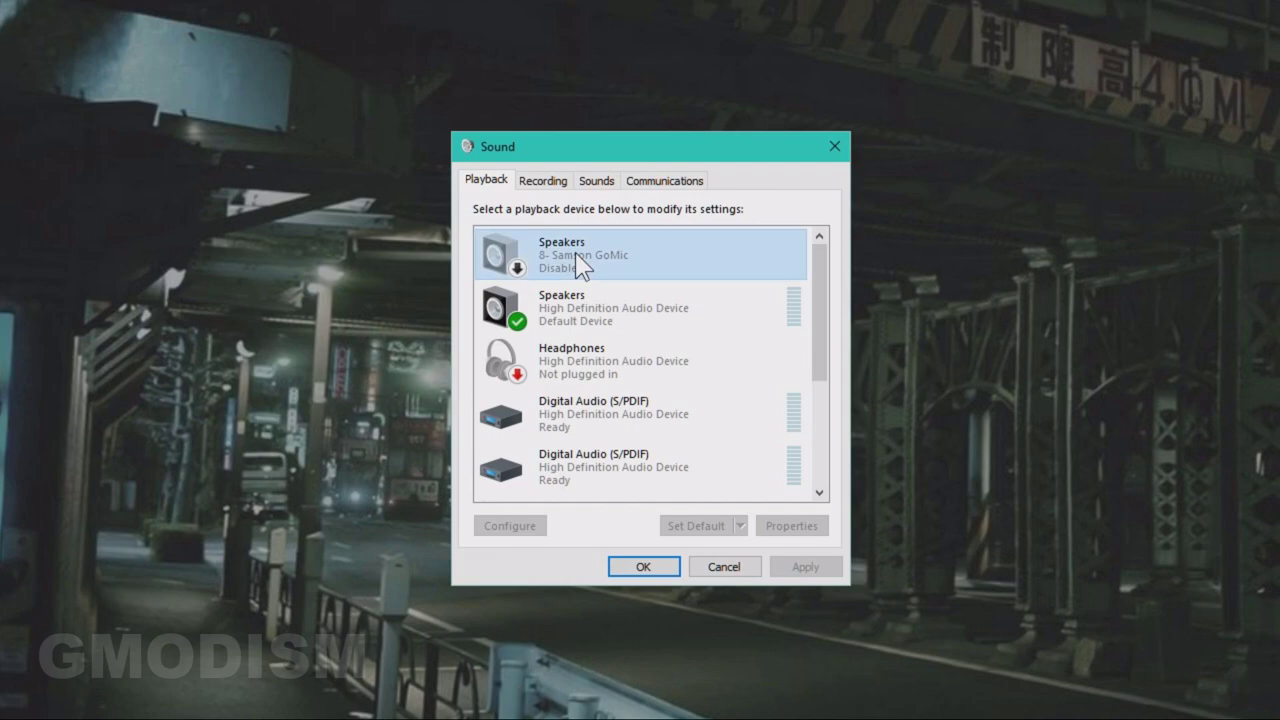
{"action": "left_click", "coordinate": [600, 323]}
{"action": "right_click", "coordinate": [601, 300]}
{"action": "left_click", "coordinate": [640, 337]}
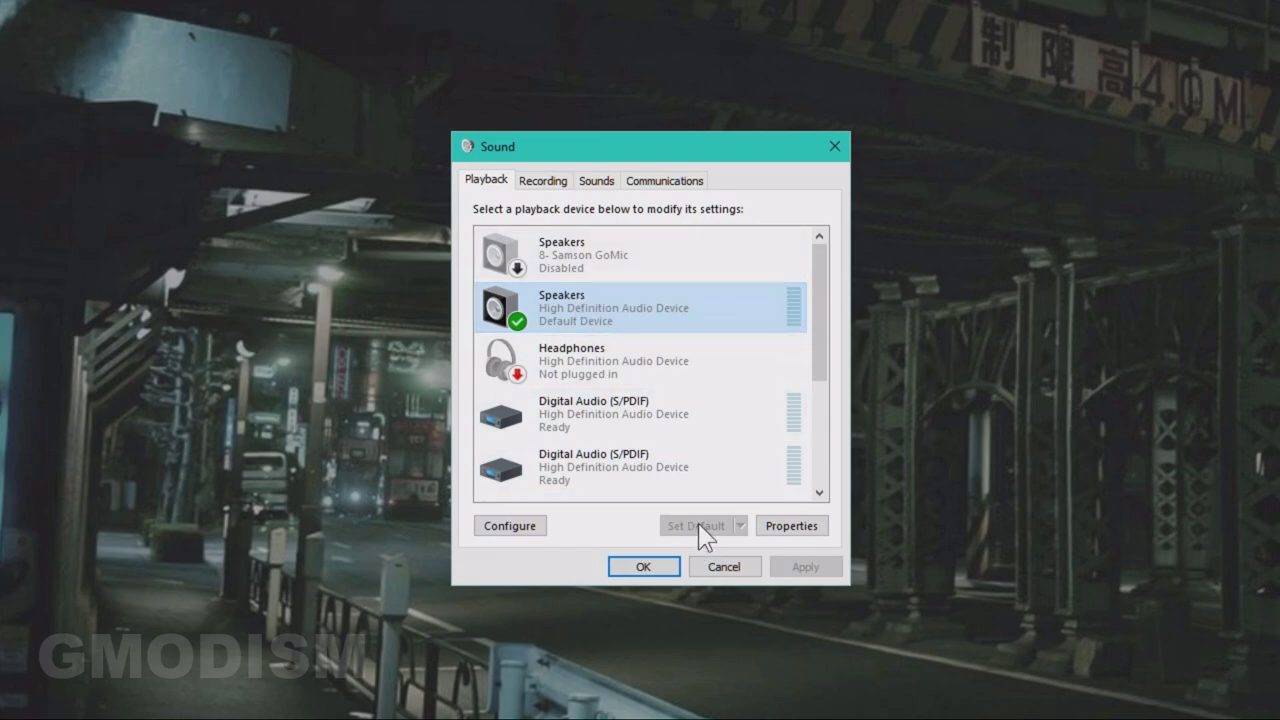
Open the default speakers' properties and toggle mute on and off under Levels.
{"action": "double_click", "coordinate": [640, 320]}
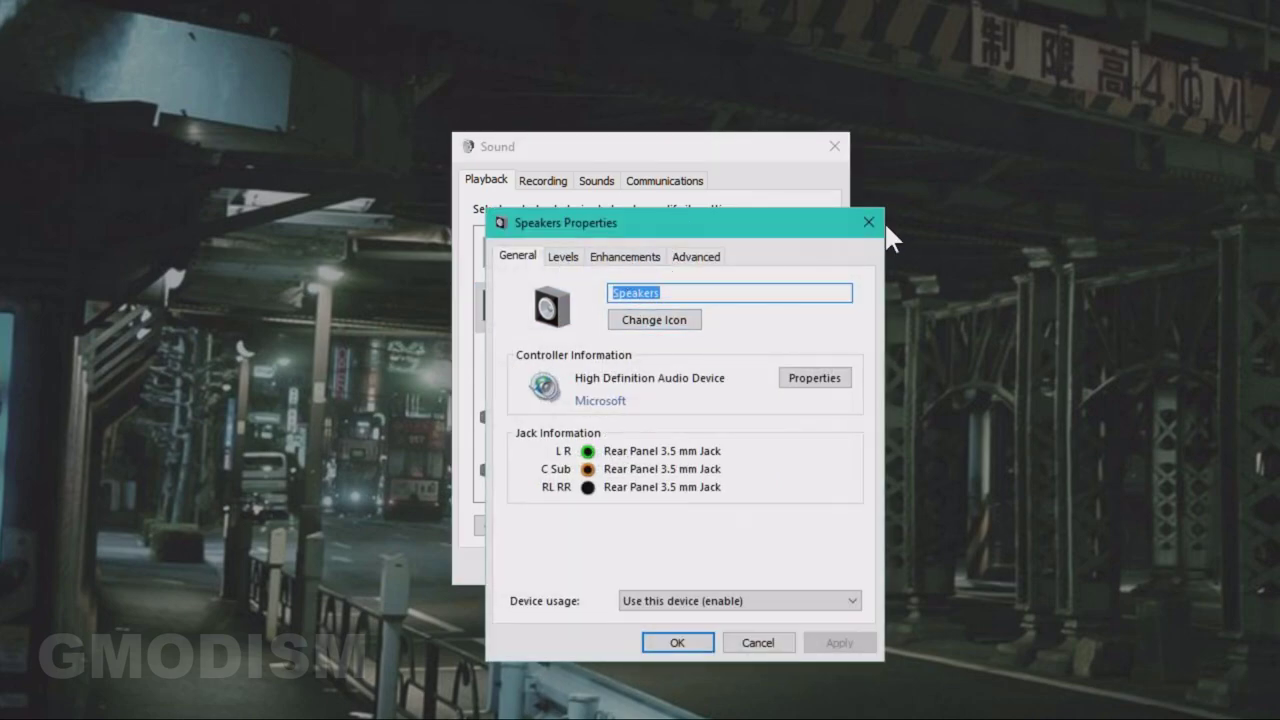
{"action": "left_click", "coordinate": [566, 260]}
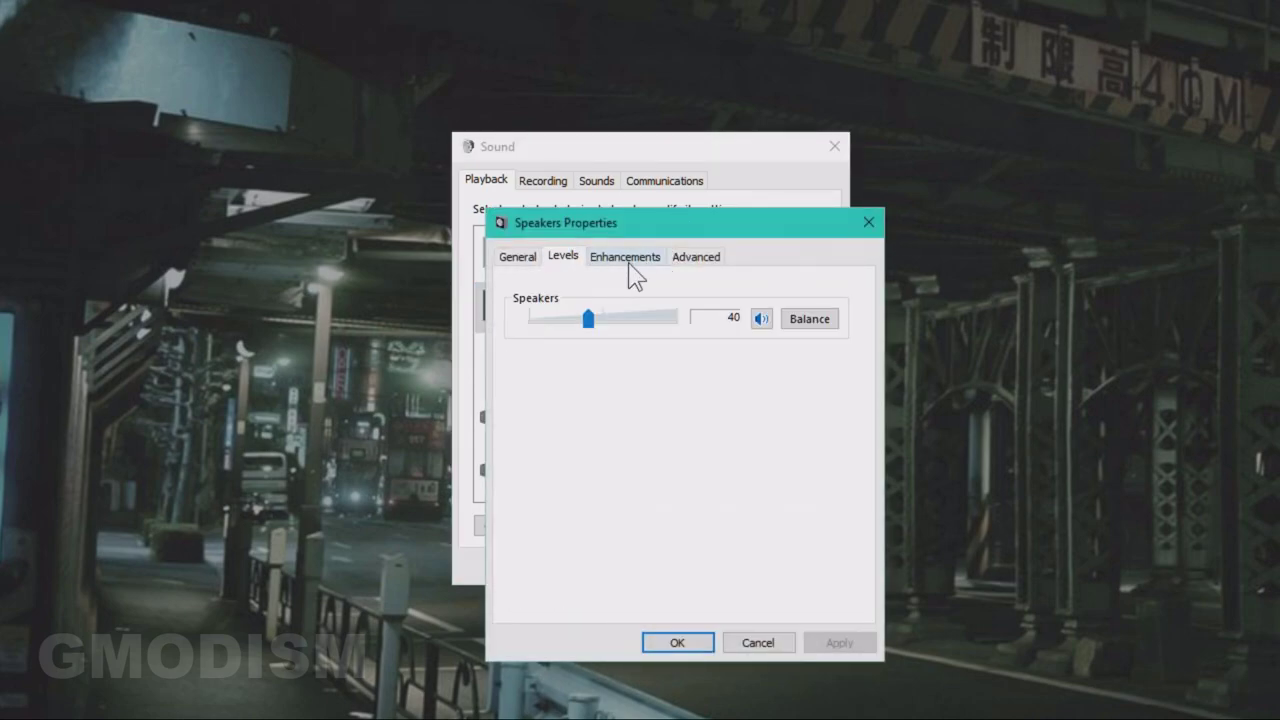
{"action": "left_click", "coordinate": [764, 322]}
{"action": "left_click", "coordinate": [764, 322]}
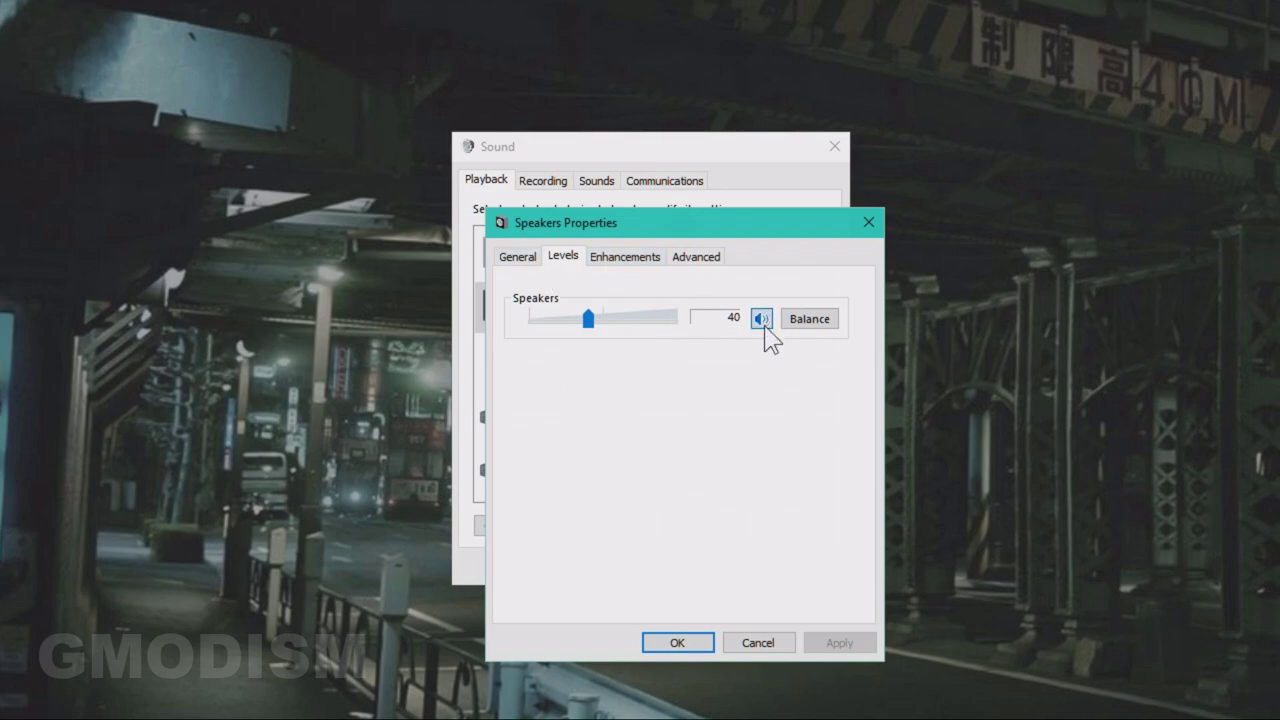
Tick Disable all enhancements on the Enhancements tab and preview the sound.
{"action": "left_click", "coordinate": [627, 258]}
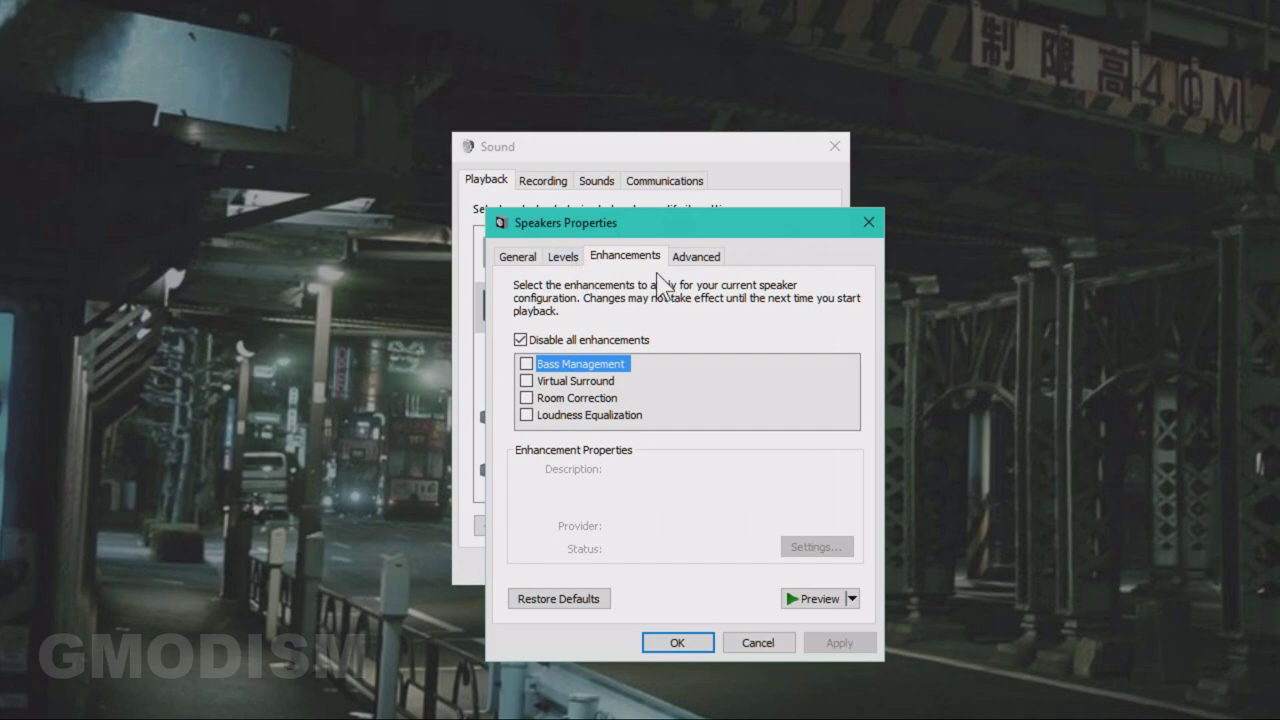
{"action": "left_click", "coordinate": [520, 340]}
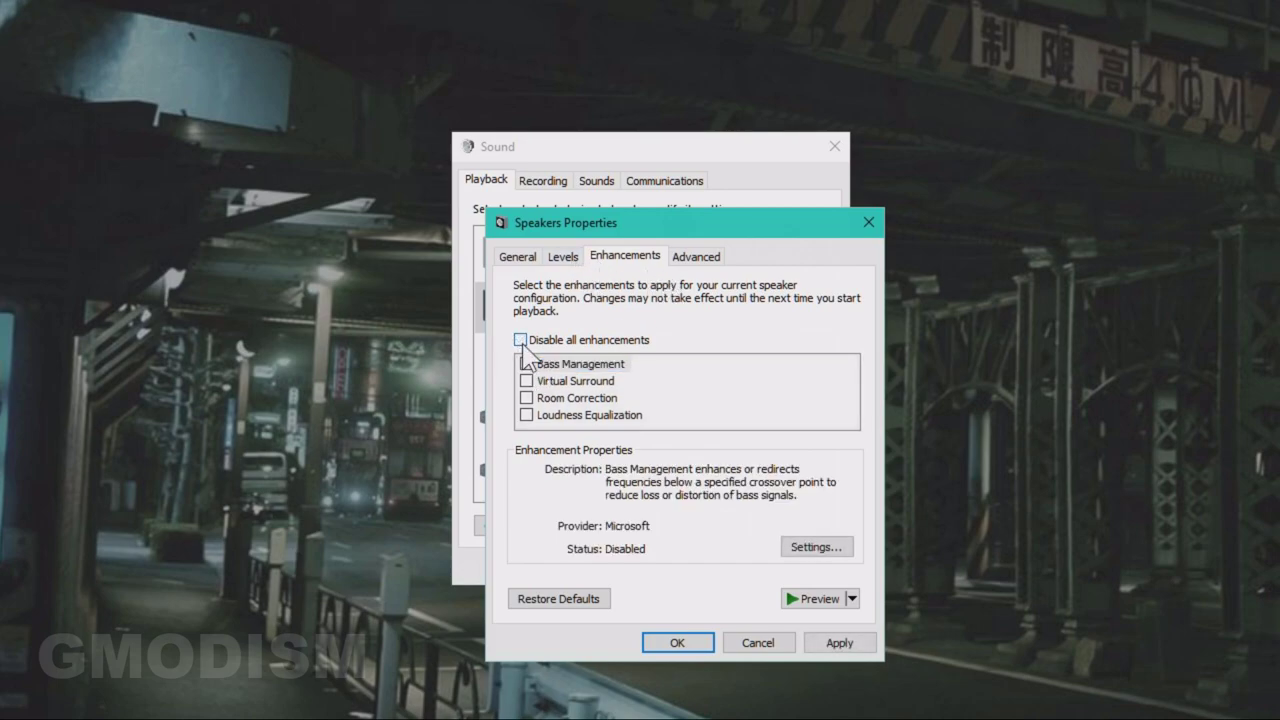
{"action": "left_click", "coordinate": [520, 340]}
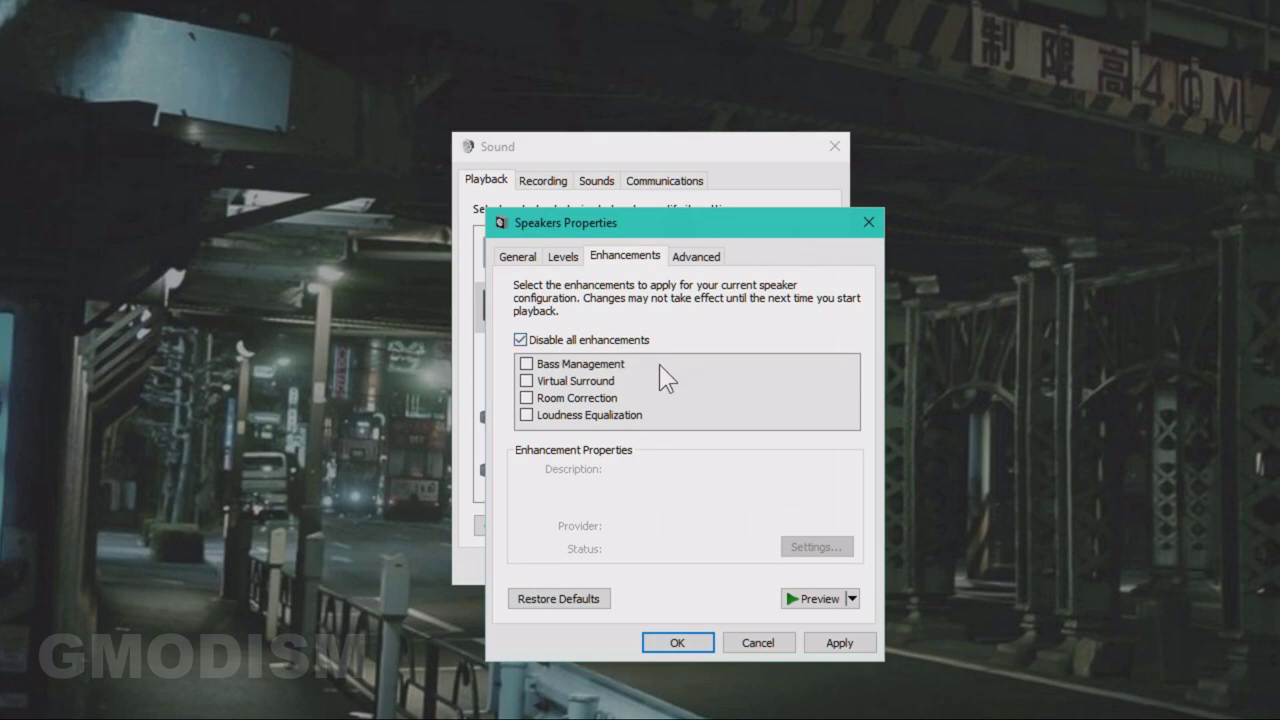
{"action": "left_click", "coordinate": [822, 602]}
On the Advanced tab, try 16 bit, 44100 Hz, then settle on 24 bit, 192000 Hz (Studio Quality).
{"action": "left_click", "coordinate": [710, 262]}
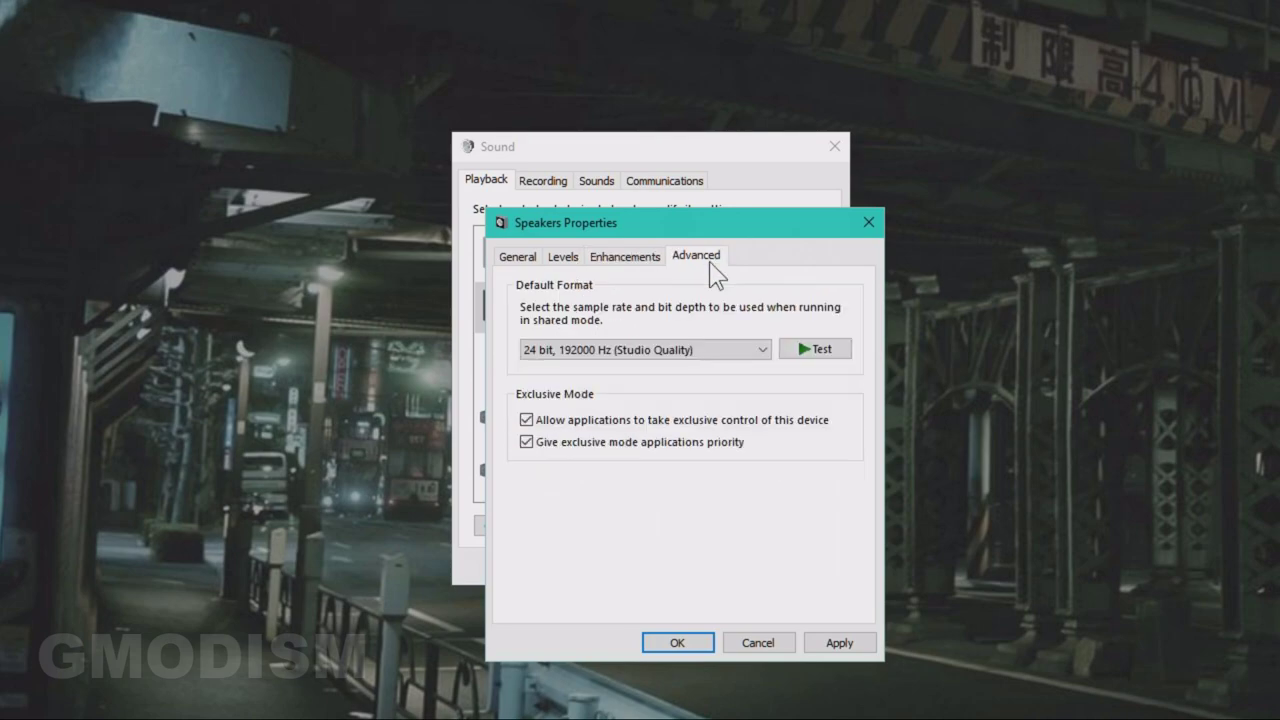
{"action": "left_click", "coordinate": [762, 352]}
{"action": "left_click", "coordinate": [762, 355]}
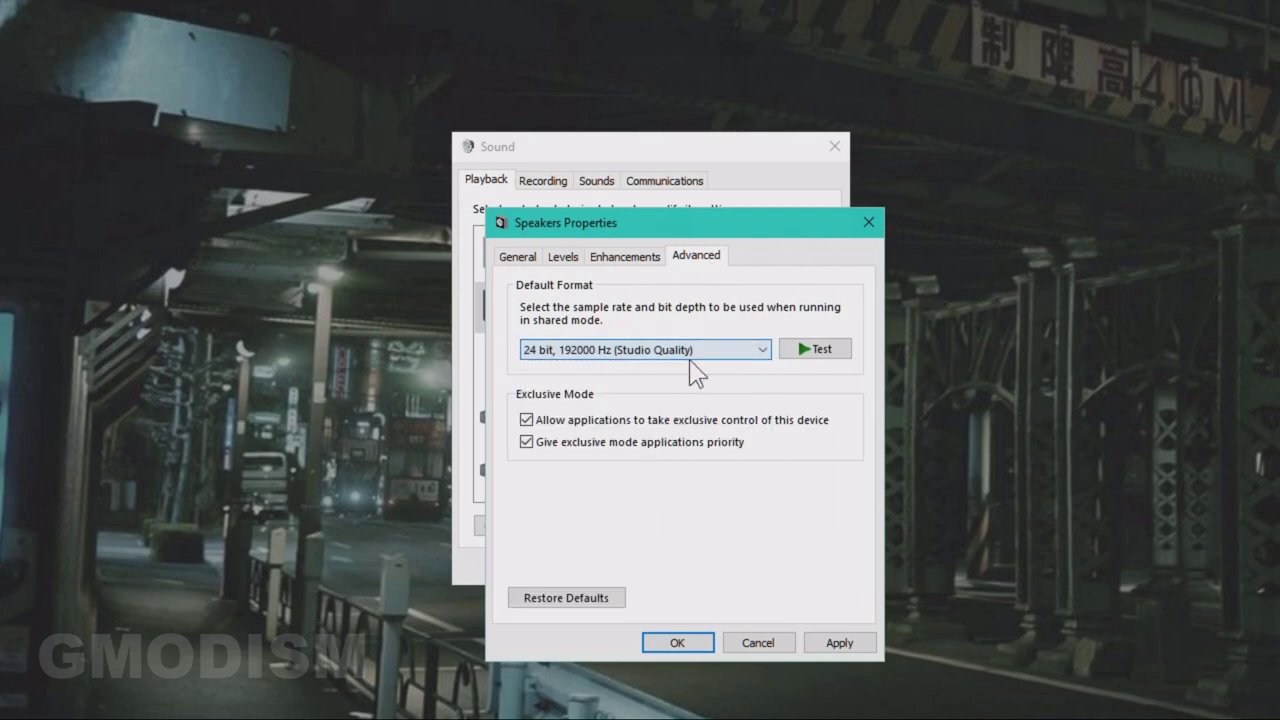
{"action": "left_click", "coordinate": [744, 352]}
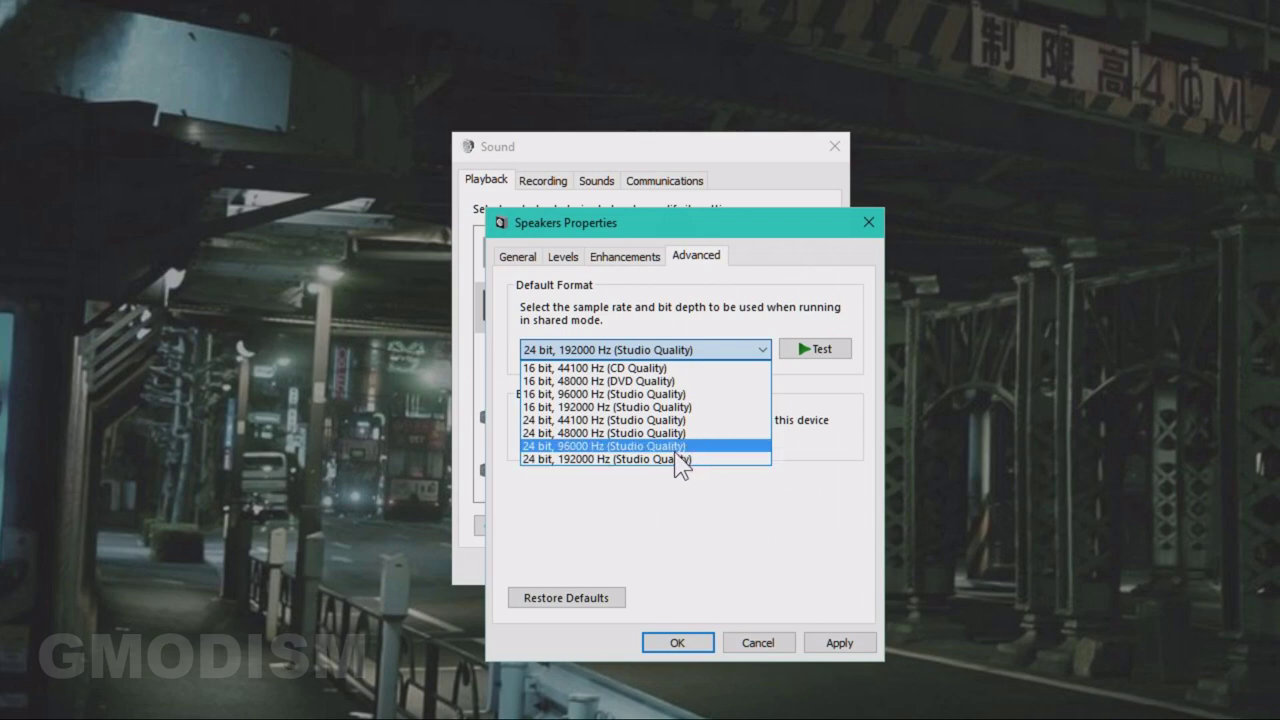
{"action": "left_click", "coordinate": [679, 514]}
{"action": "left_click", "coordinate": [720, 350]}
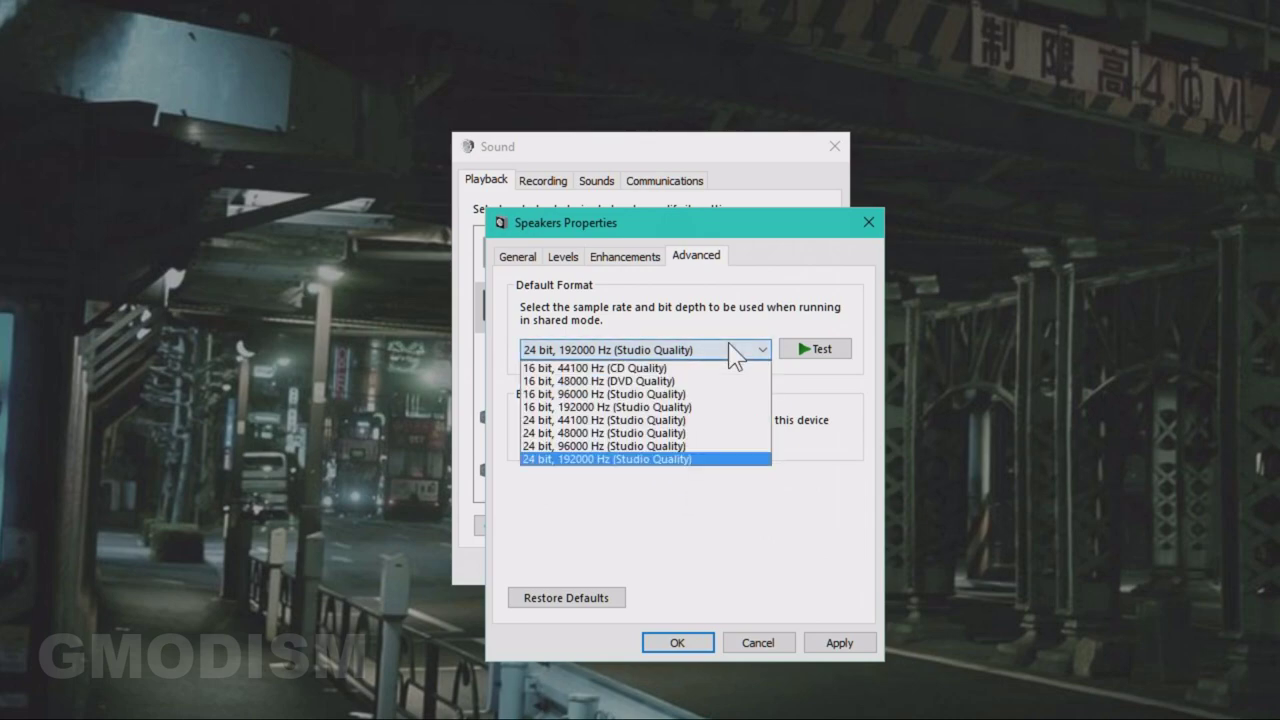
{"action": "left_click", "coordinate": [685, 459]}
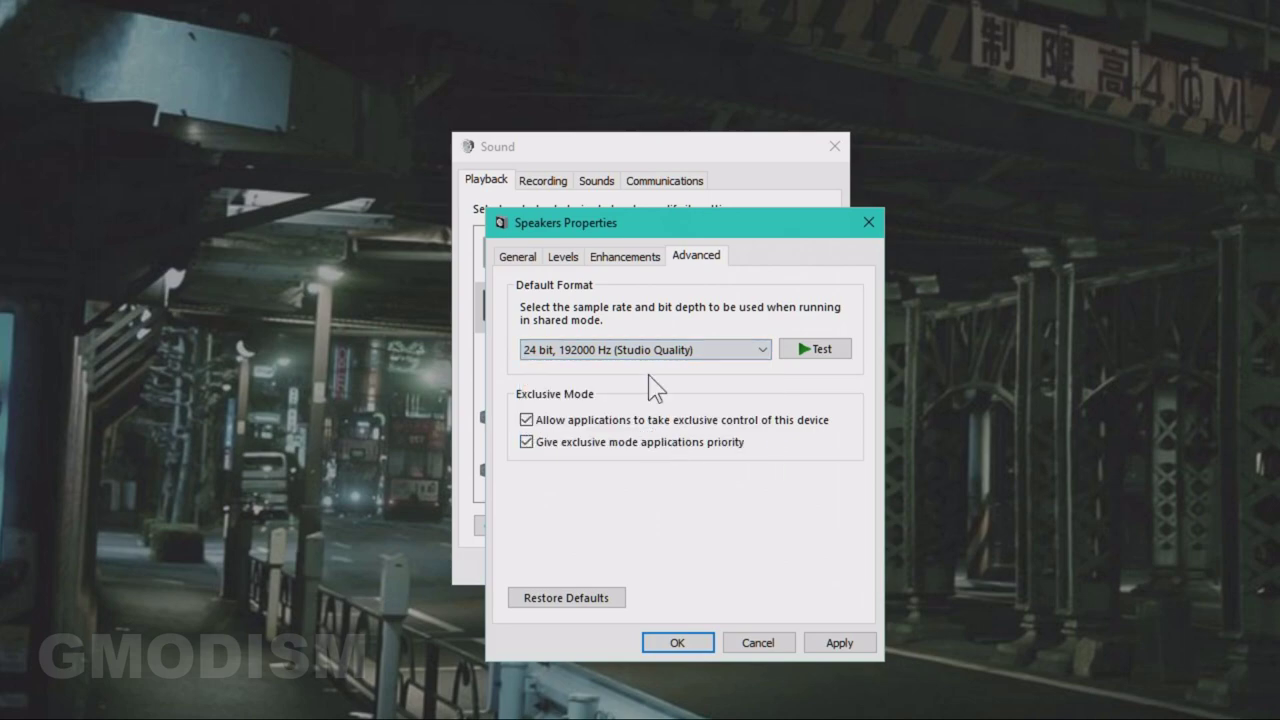
{"action": "left_click", "coordinate": [635, 352]}
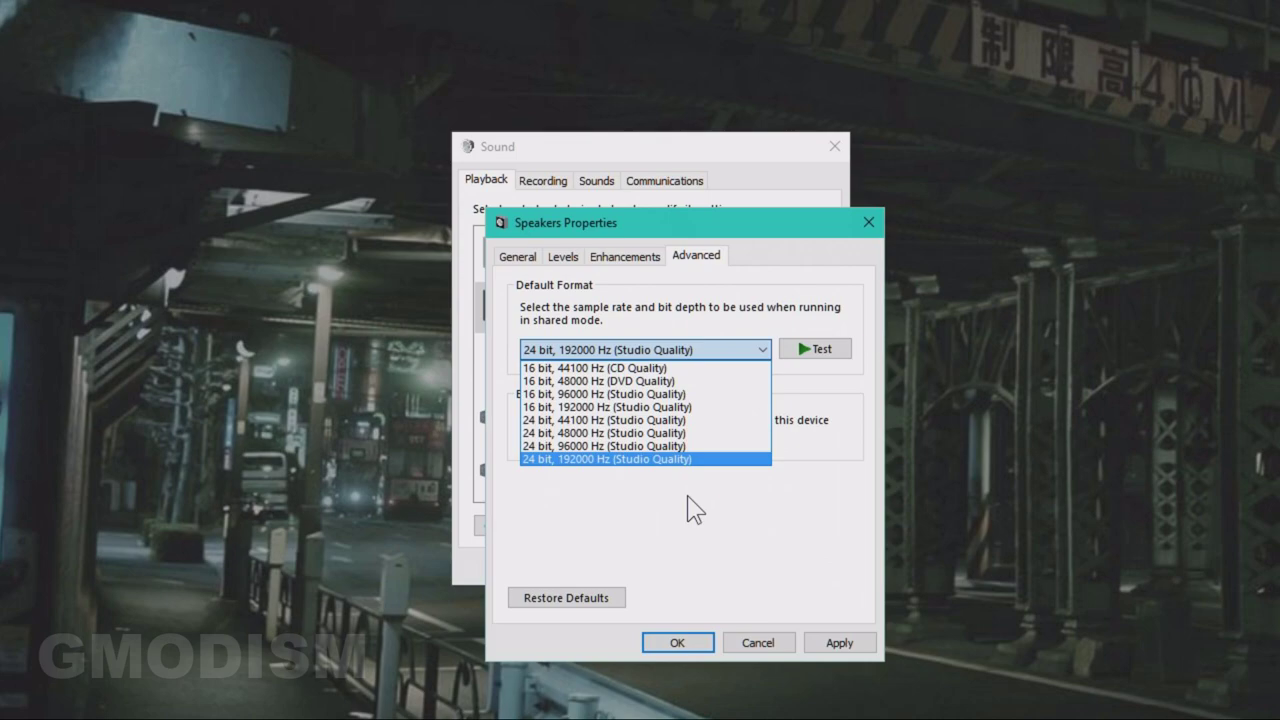
{"action": "left_click", "coordinate": [648, 368]}
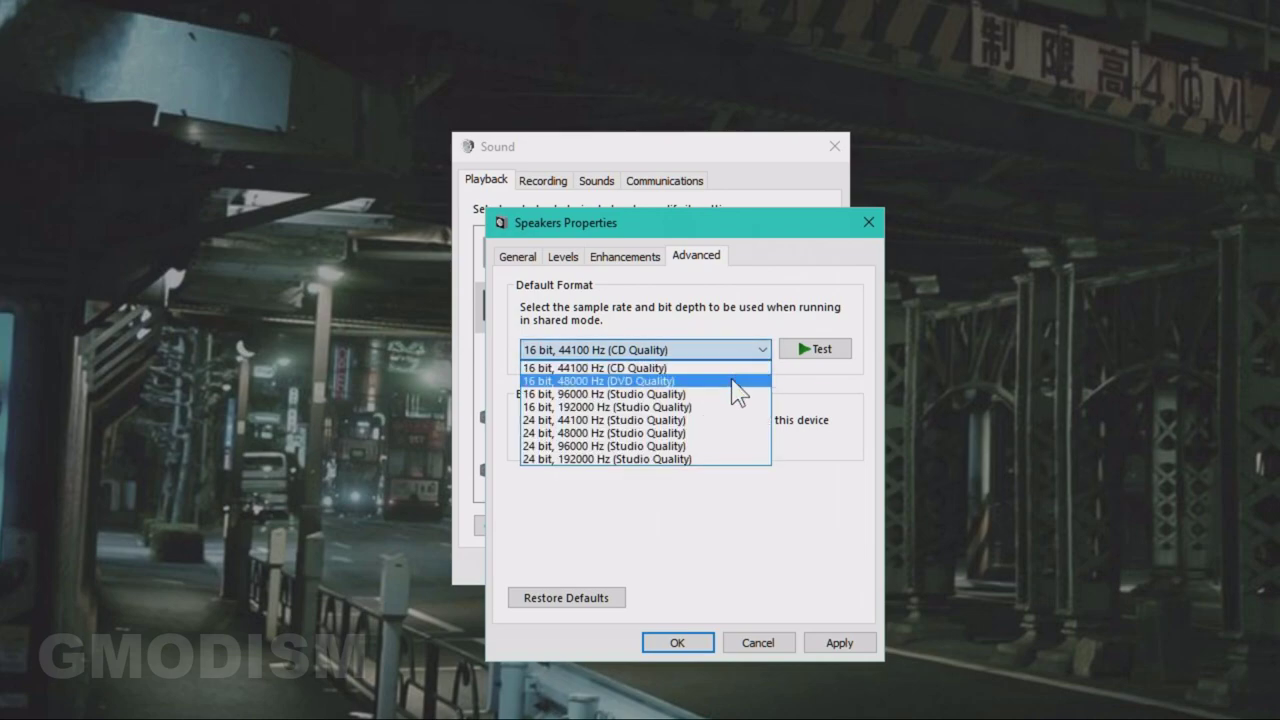
{"action": "left_click", "coordinate": [658, 461]}
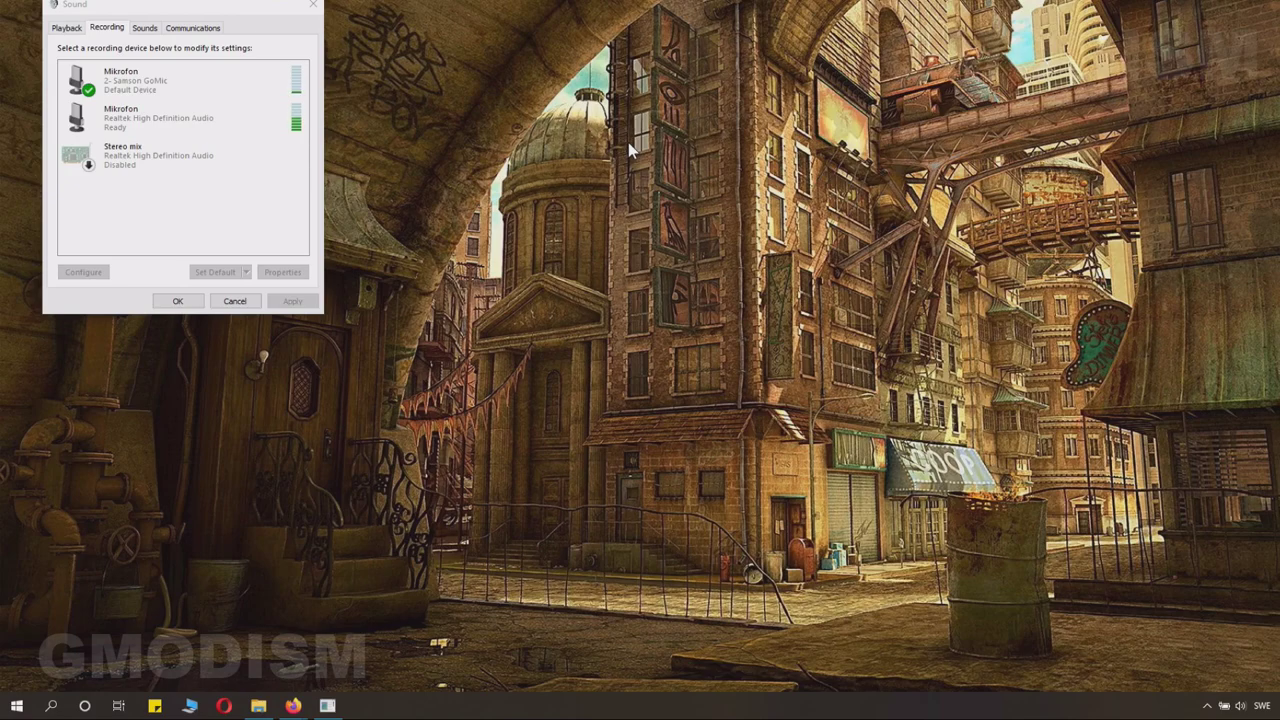
Open Device Manager from Win+X and start Update driver on Realtek High Definition Audio.
{"action": "key", "text": "super+x"}
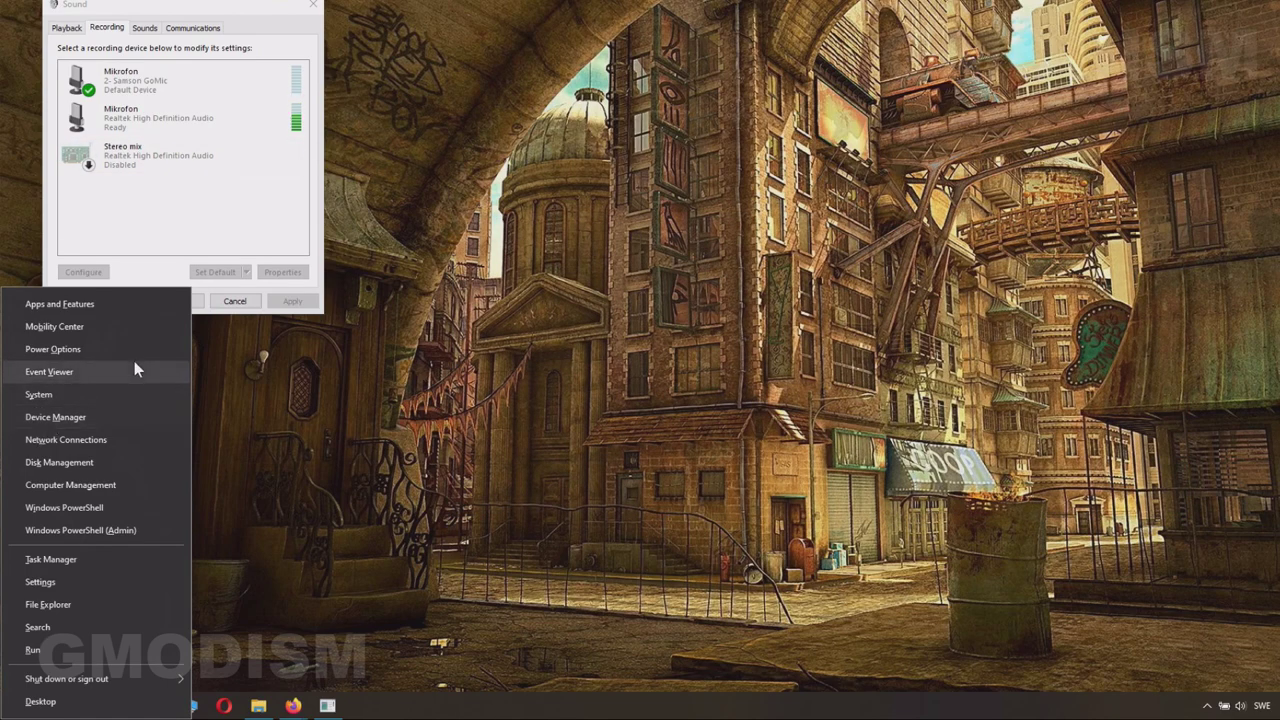
{"action": "left_click", "coordinate": [100, 417]}
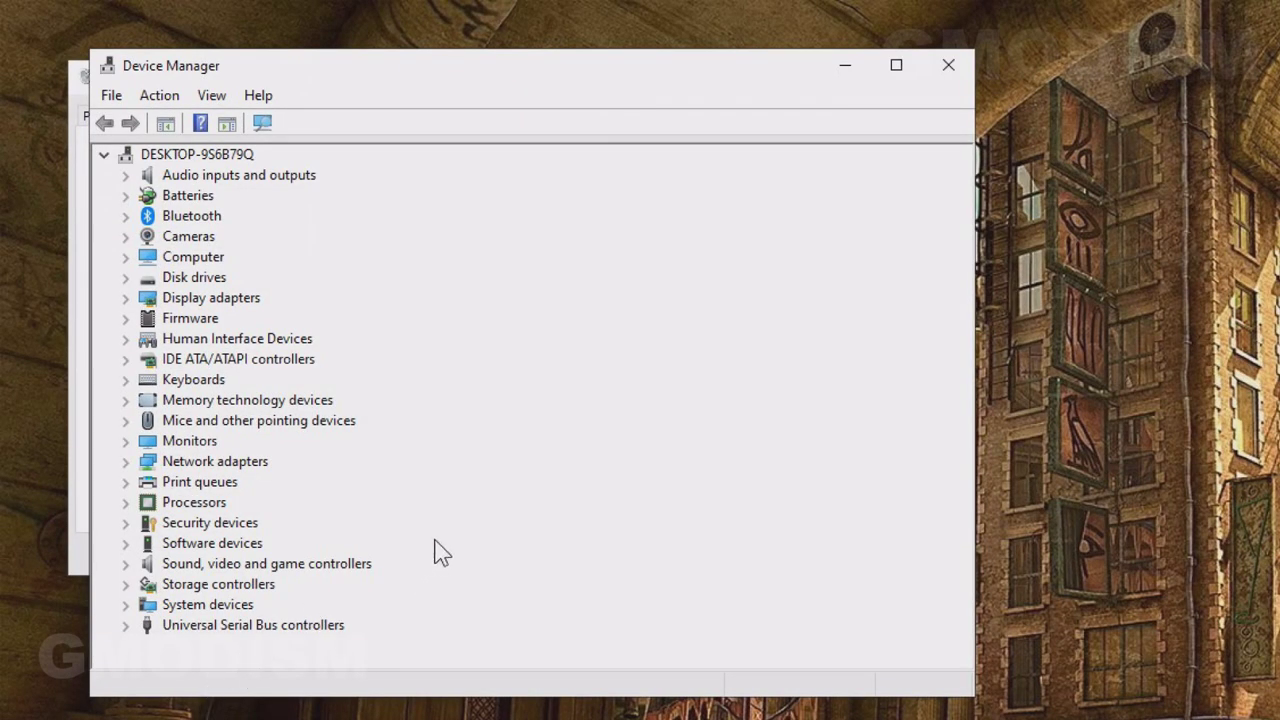
{"action": "left_click", "coordinate": [126, 564]}
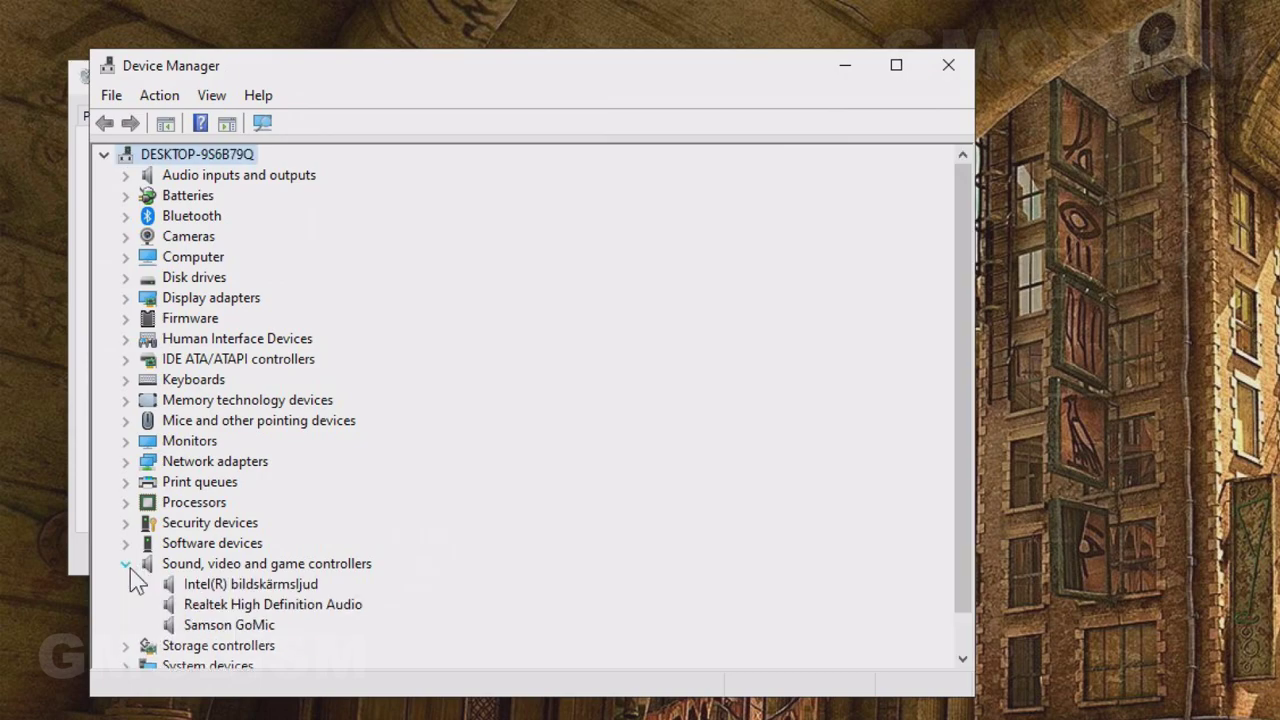
{"action": "left_click", "coordinate": [253, 605]}
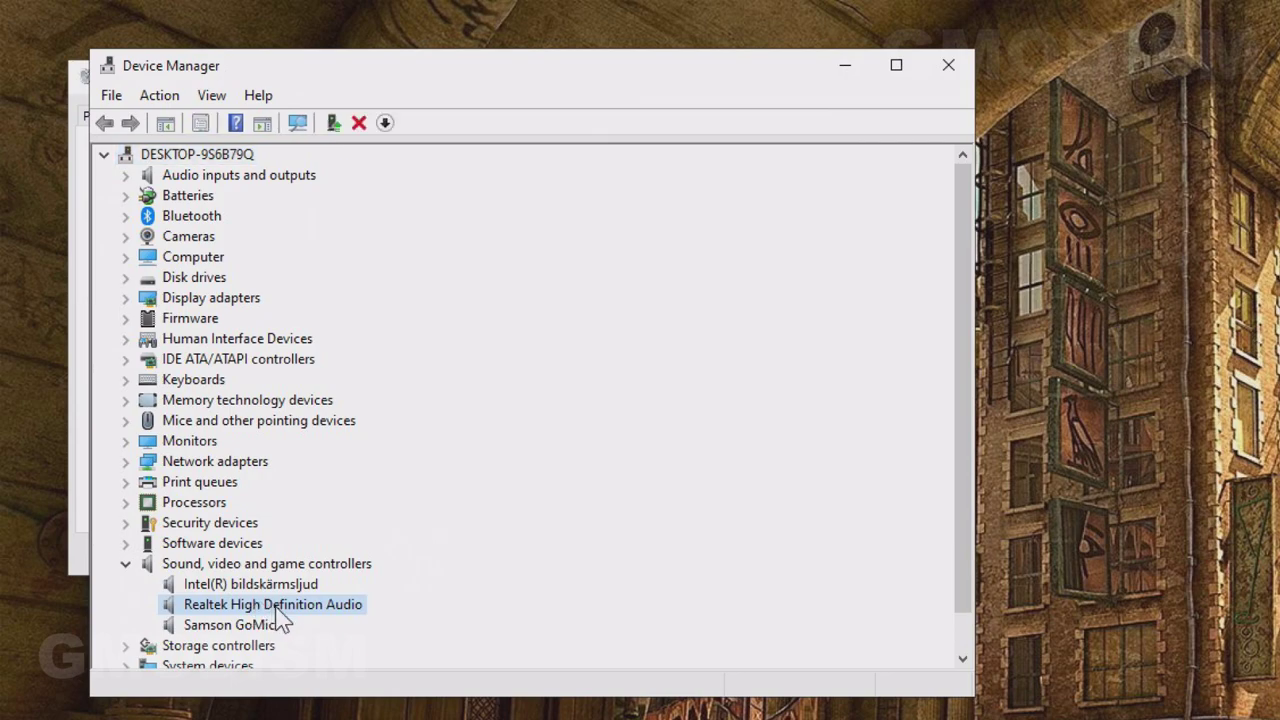
{"action": "right_click", "coordinate": [281, 616]}
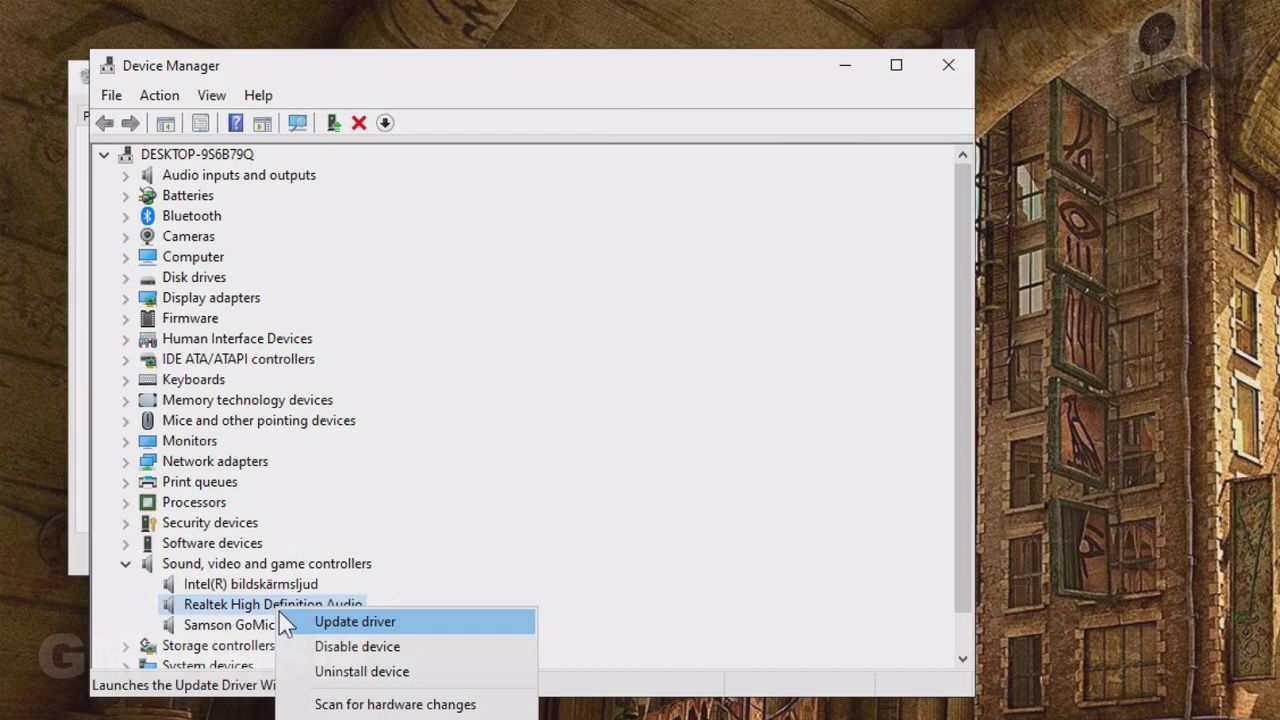
{"action": "left_click", "coordinate": [365, 621]}
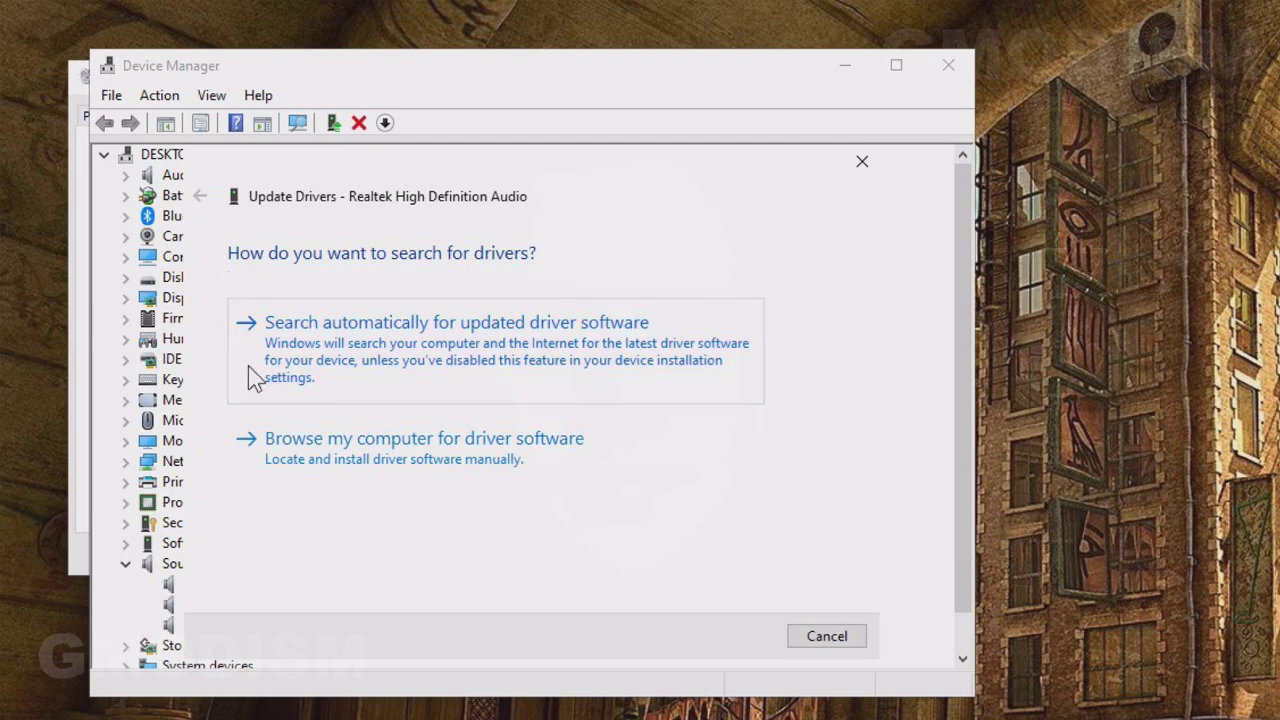
Pick the generic High Definition Audio Device driver from this computer's list and accept the warning.
{"action": "left_click", "coordinate": [566, 454]}
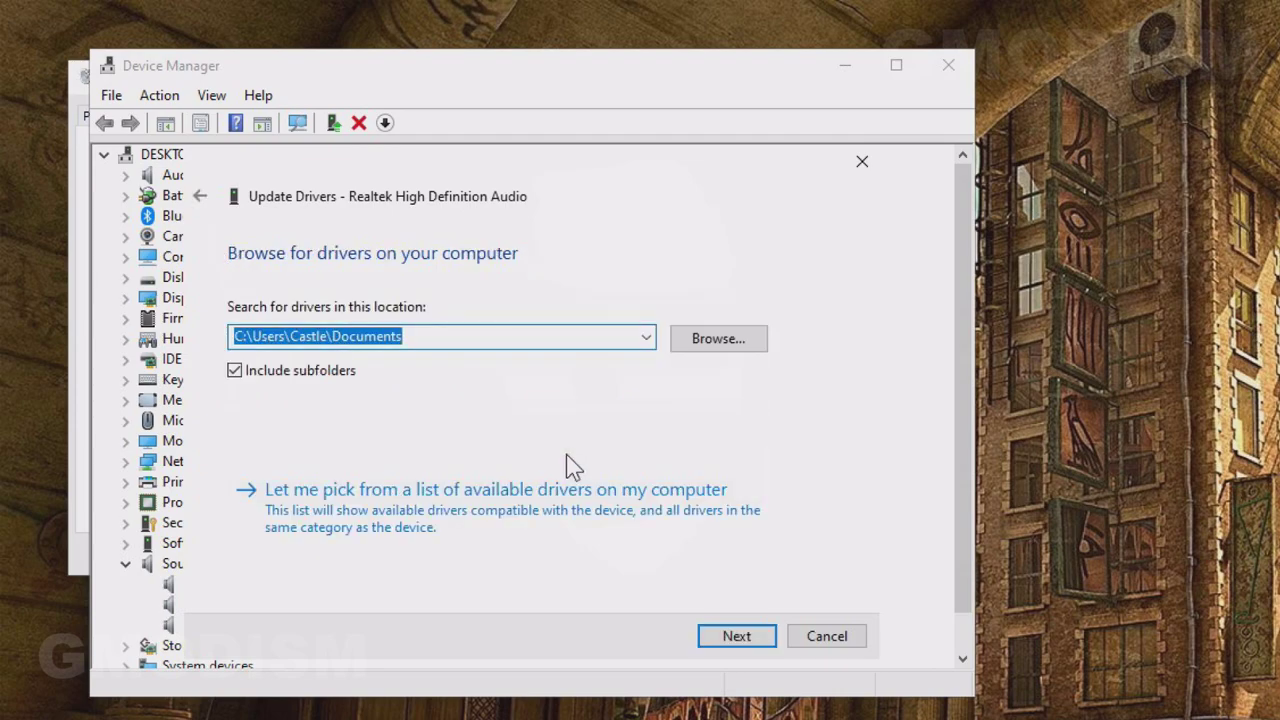
{"action": "left_click", "coordinate": [564, 537]}
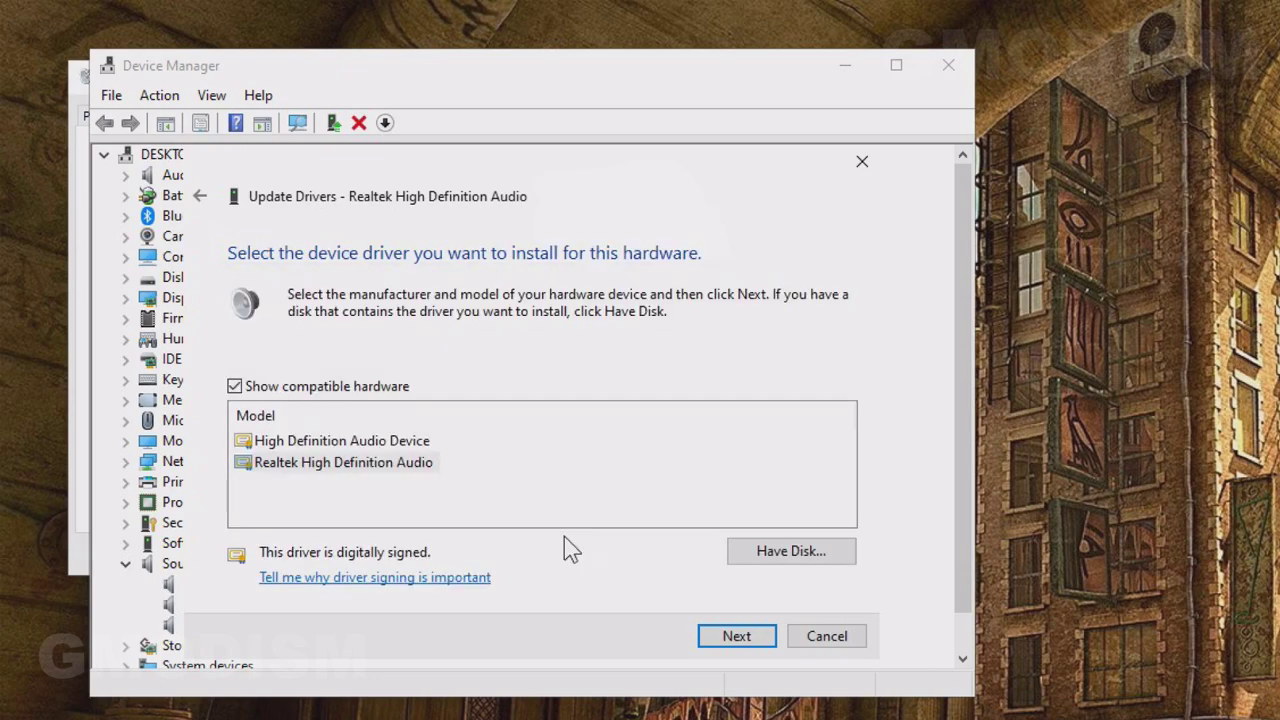
{"action": "left_click", "coordinate": [250, 388]}
{"action": "left_click", "coordinate": [250, 390]}
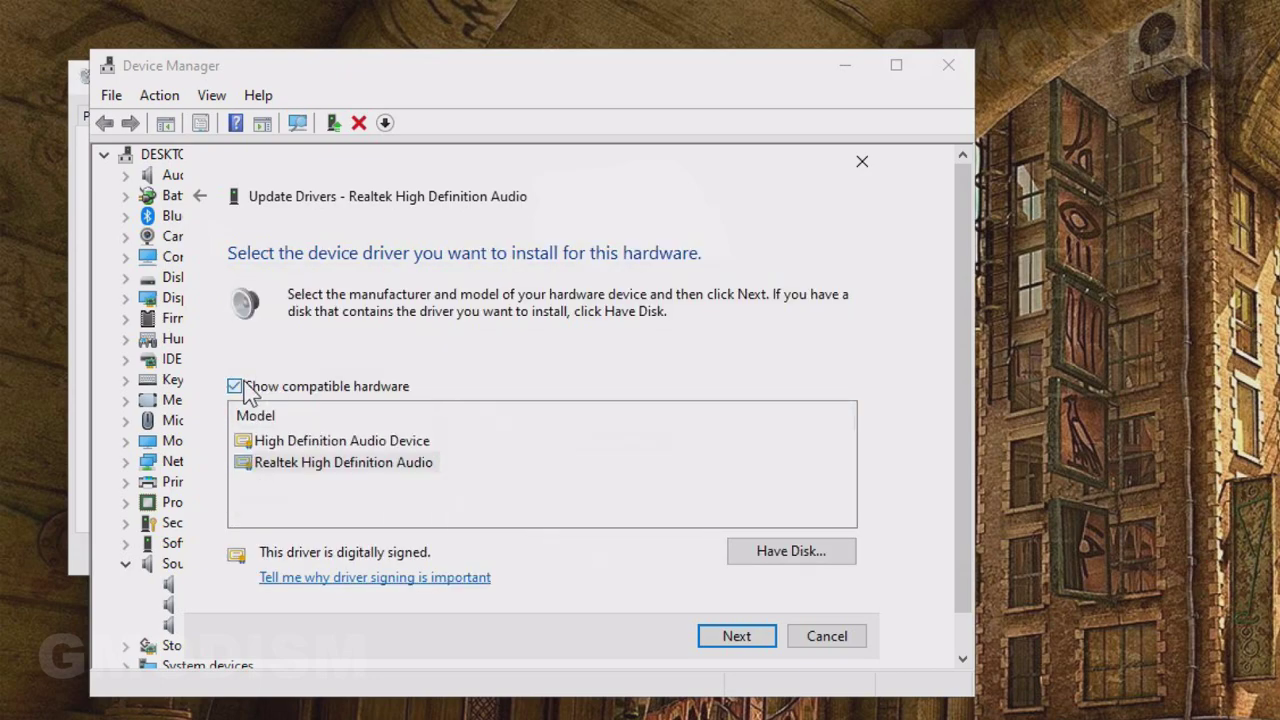
{"action": "left_click", "coordinate": [327, 441]}
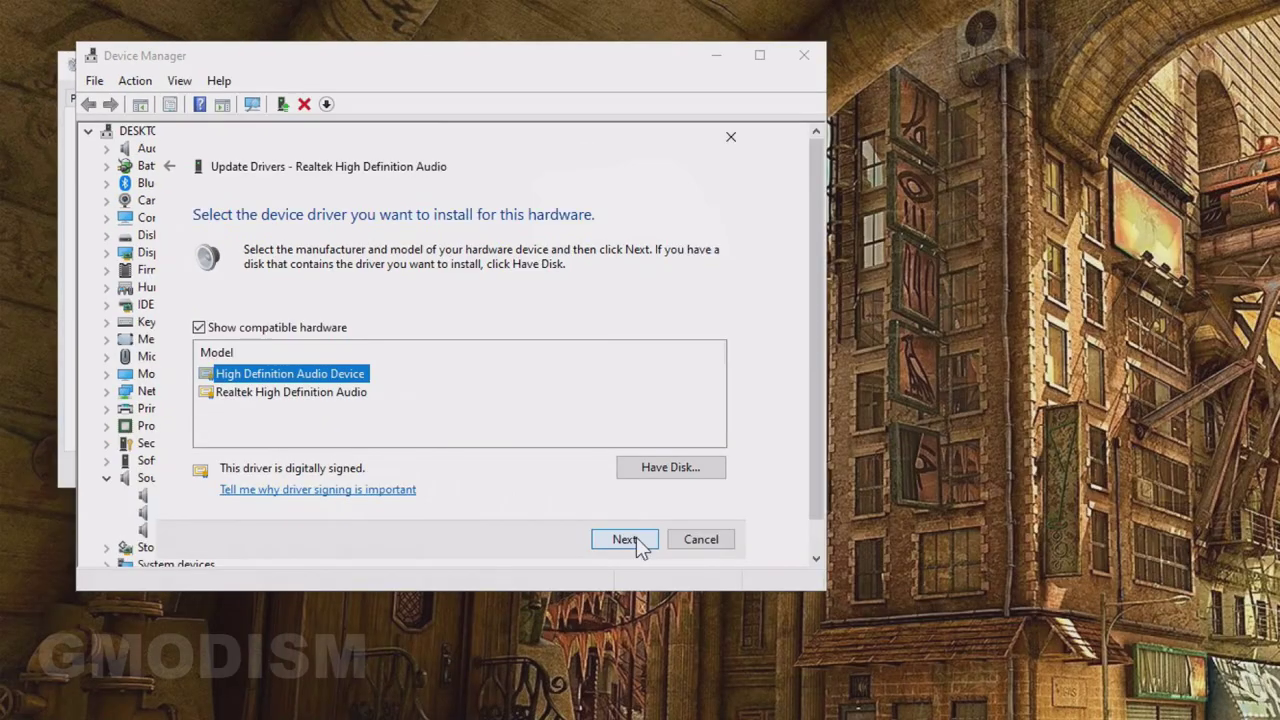
{"action": "left_click", "coordinate": [751, 636]}
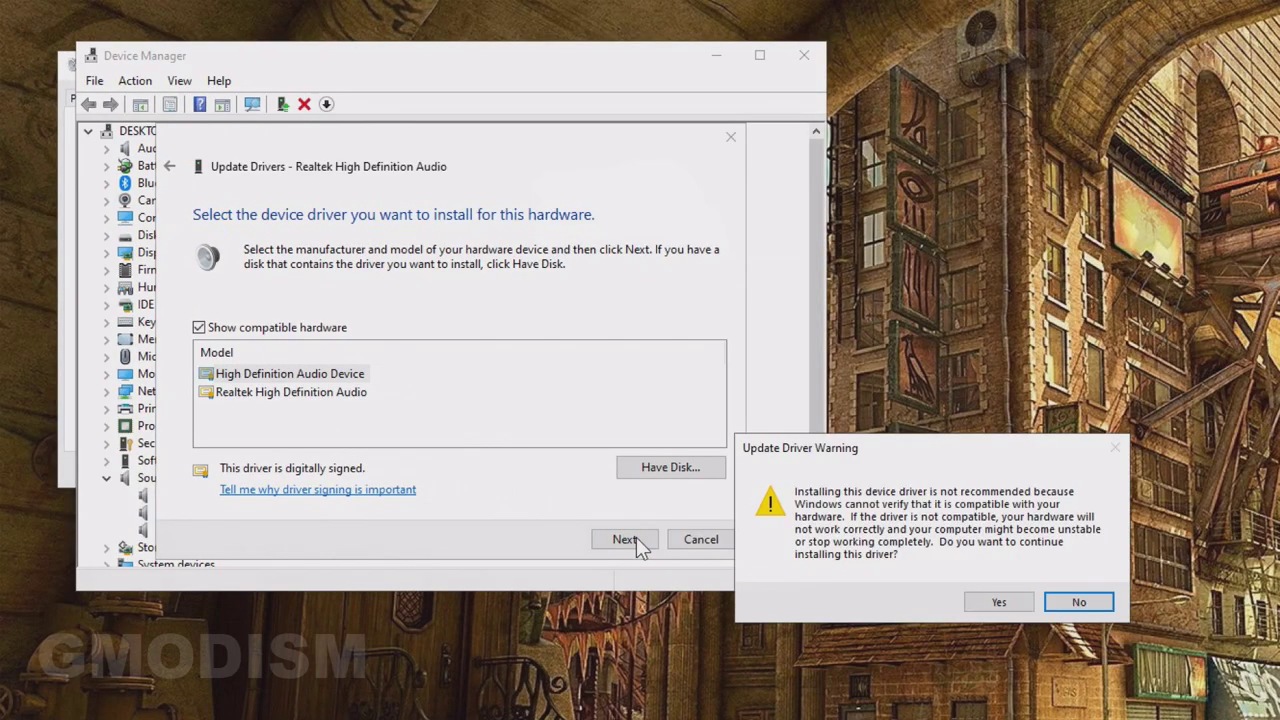
{"action": "left_click", "coordinate": [997, 603]}
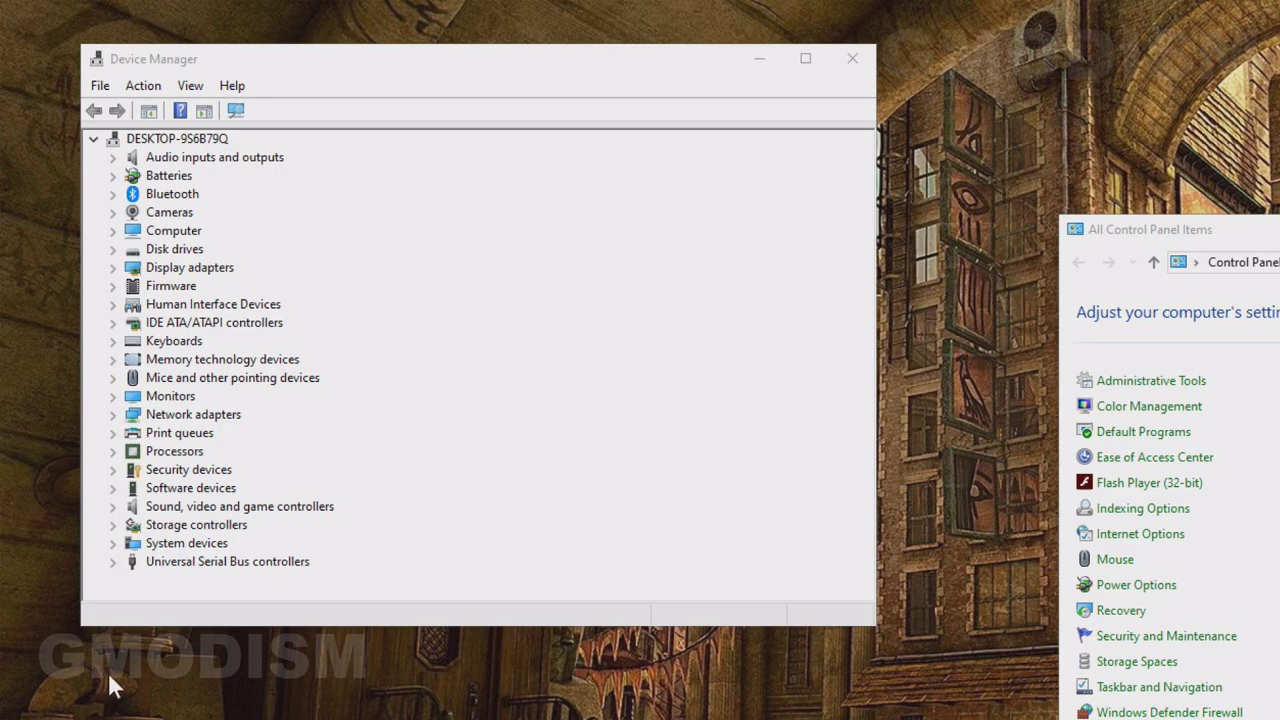
Check High Definition Audio Device under sound controllers and Högtalare in Sound's Playback and Recording tabs.
{"action": "left_click", "coordinate": [113, 506]}
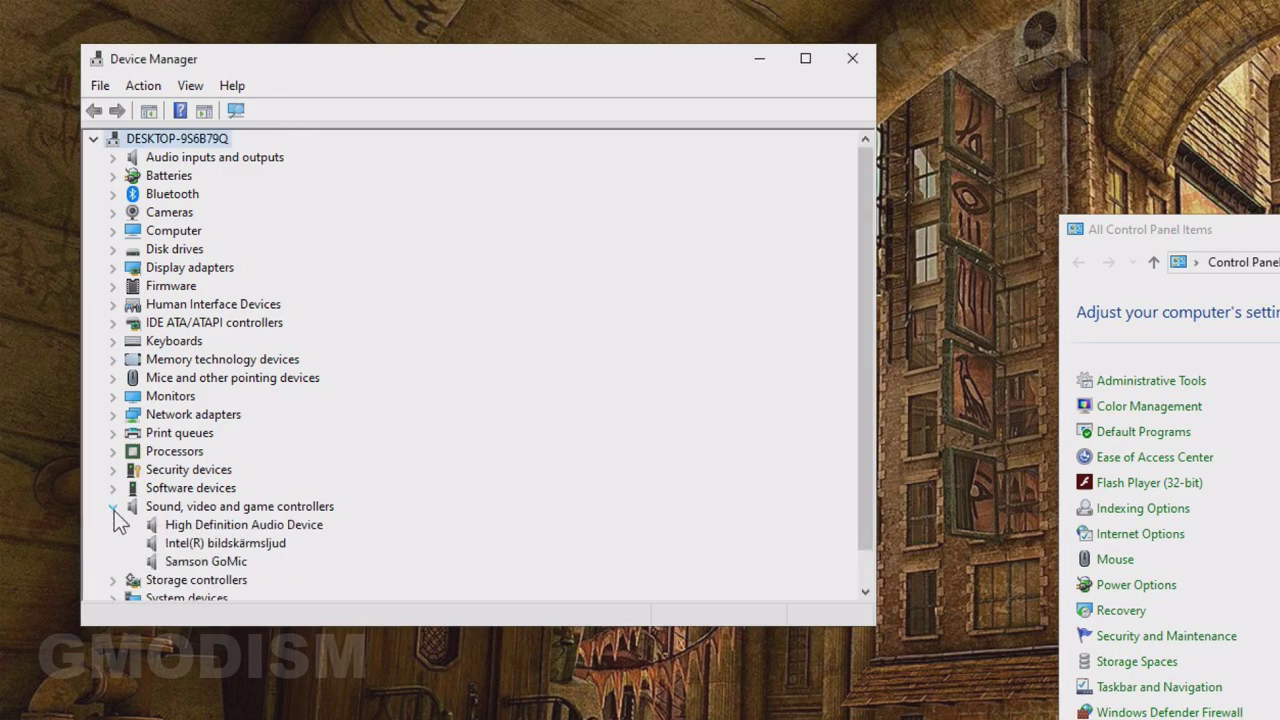
{"action": "left_click", "coordinate": [240, 527]}
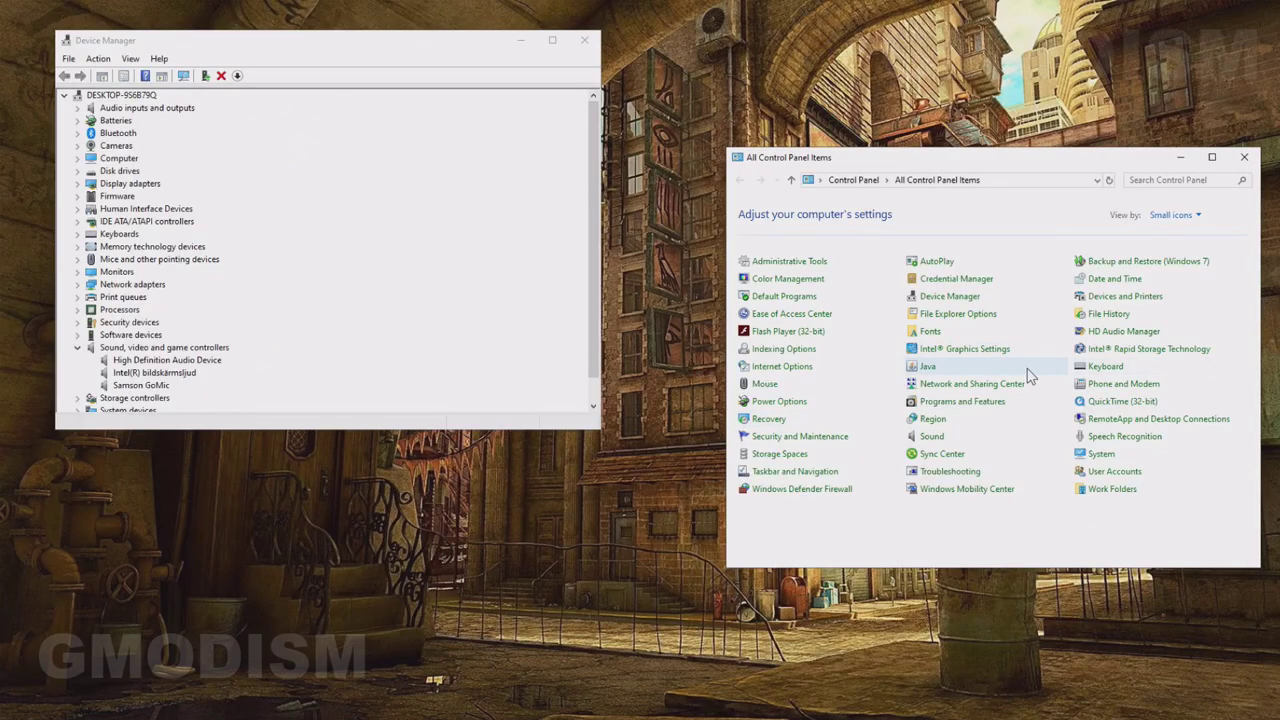
{"action": "left_click", "coordinate": [932, 437]}
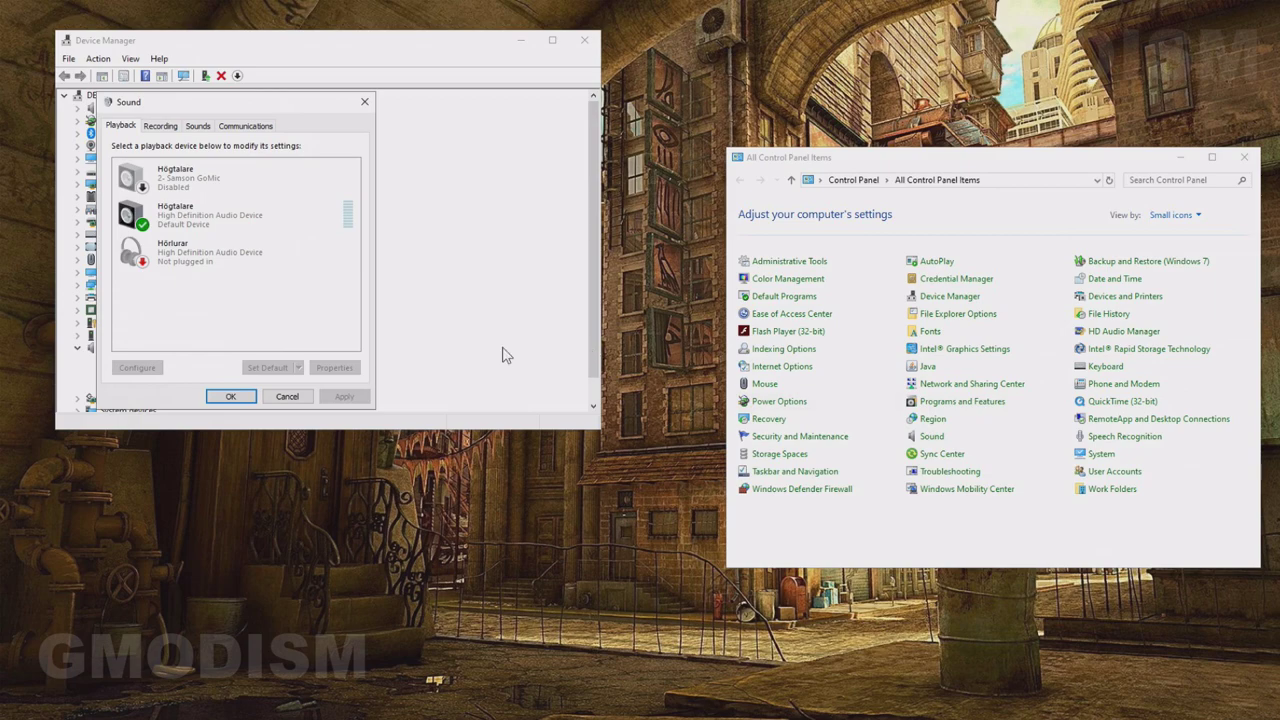
{"action": "left_click", "coordinate": [185, 222]}
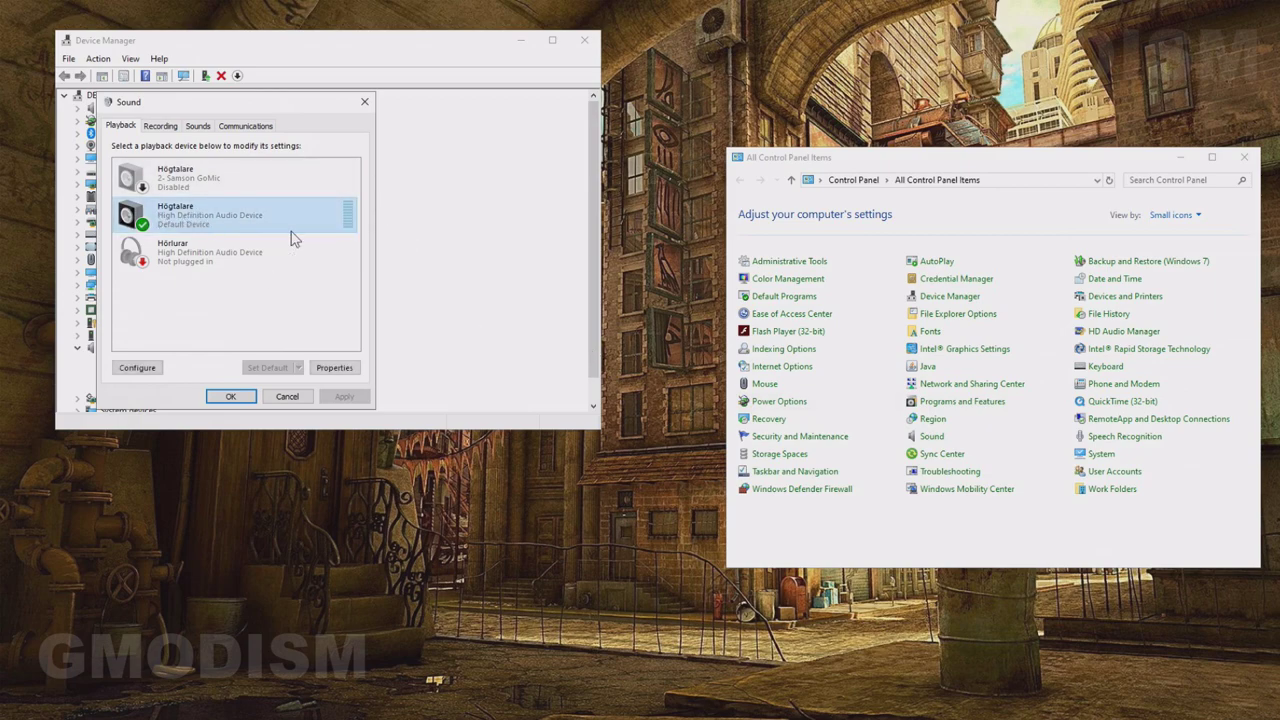
{"action": "left_click", "coordinate": [158, 127]}
{"action": "left_click", "coordinate": [125, 127]}
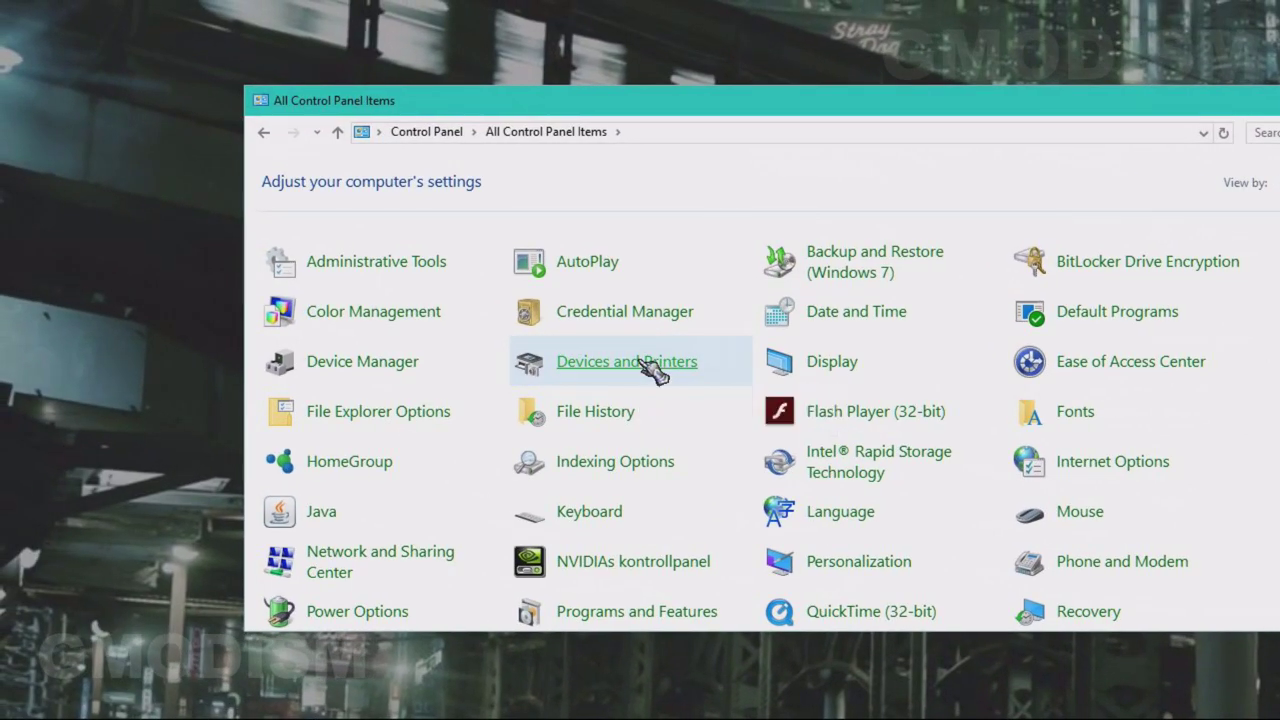
In Devices and Printers, set the computer's Device installation settings to No and save.
{"action": "left_click", "coordinate": [645, 362]}
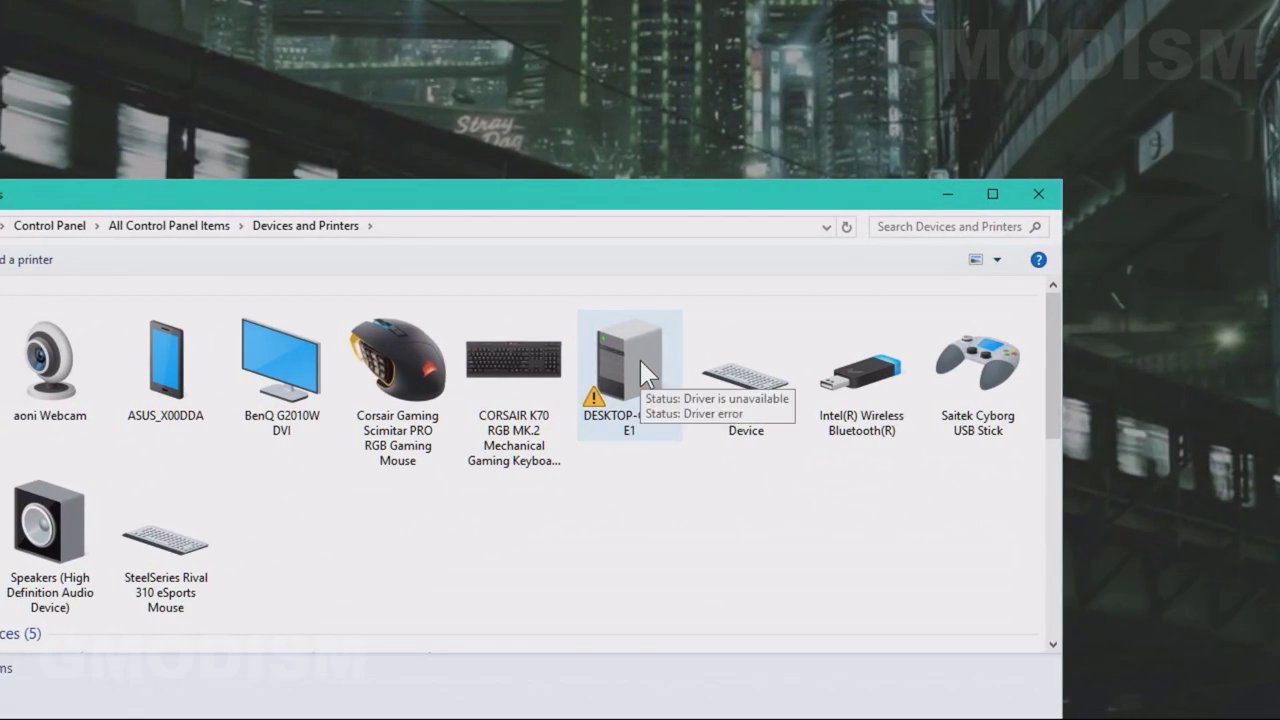
{"action": "left_click", "coordinate": [1016, 277]}
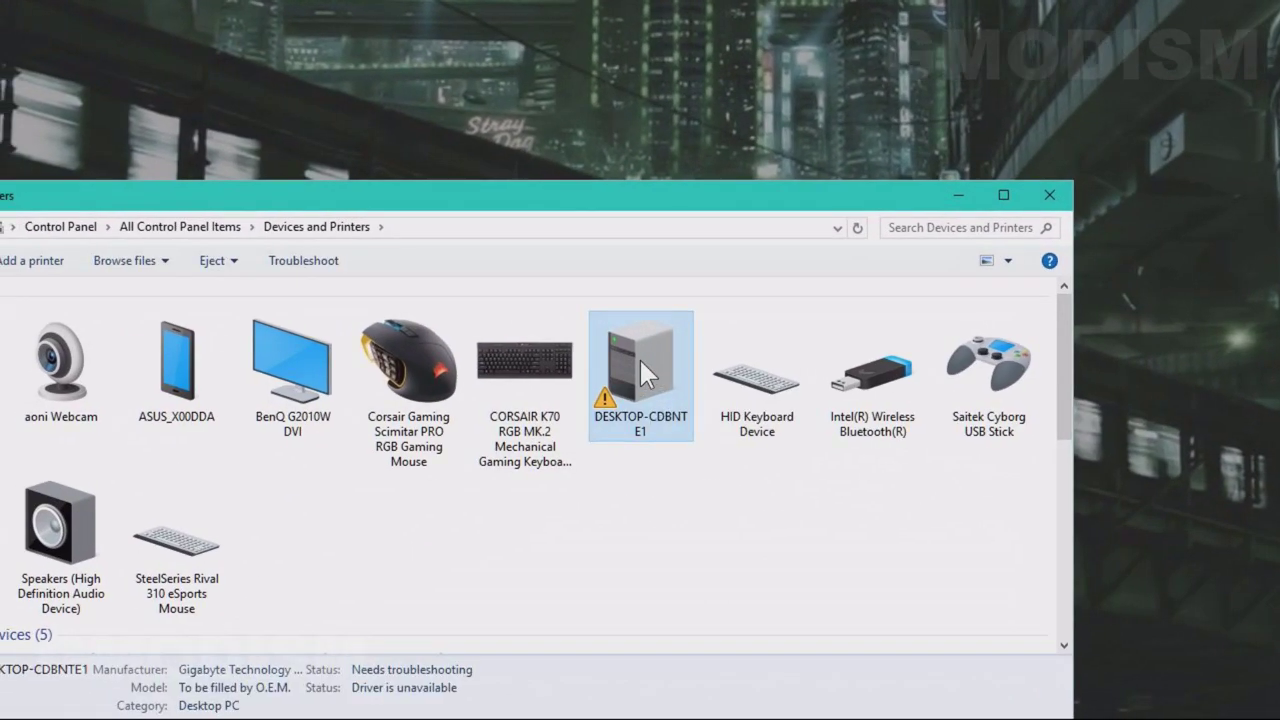
{"action": "right_click", "coordinate": [631, 361]}
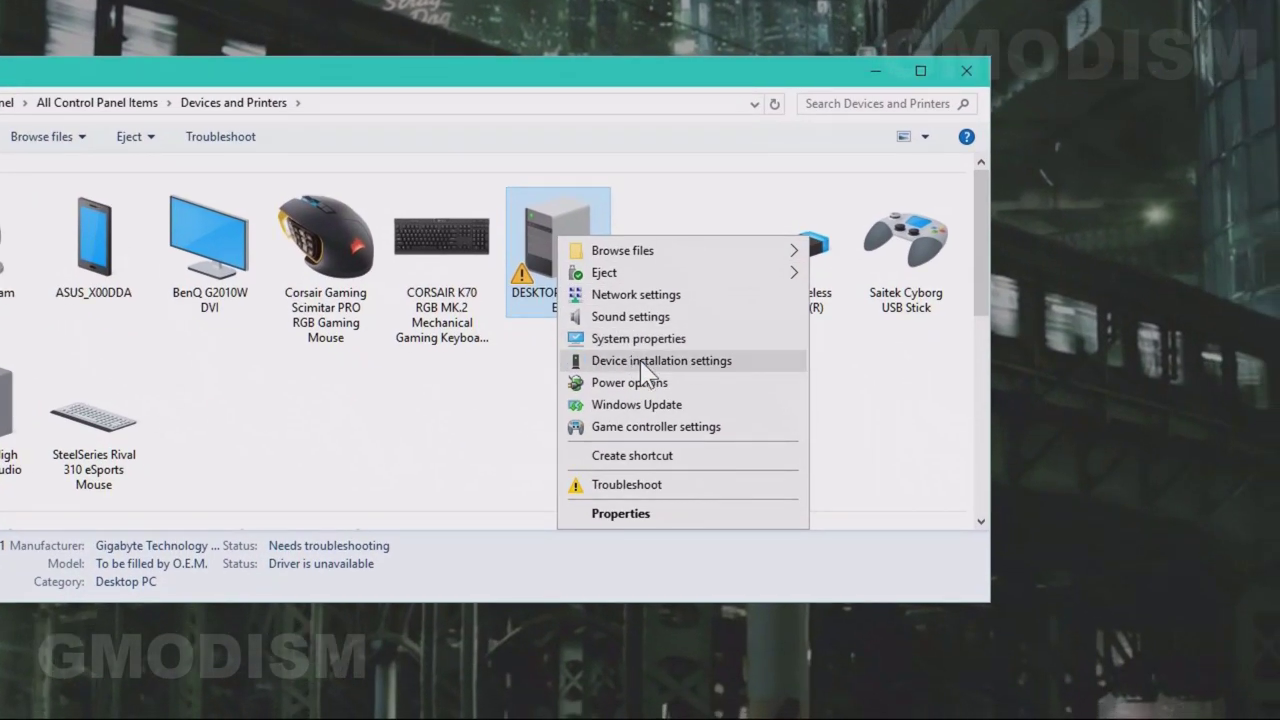
{"action": "left_click", "coordinate": [640, 360]}
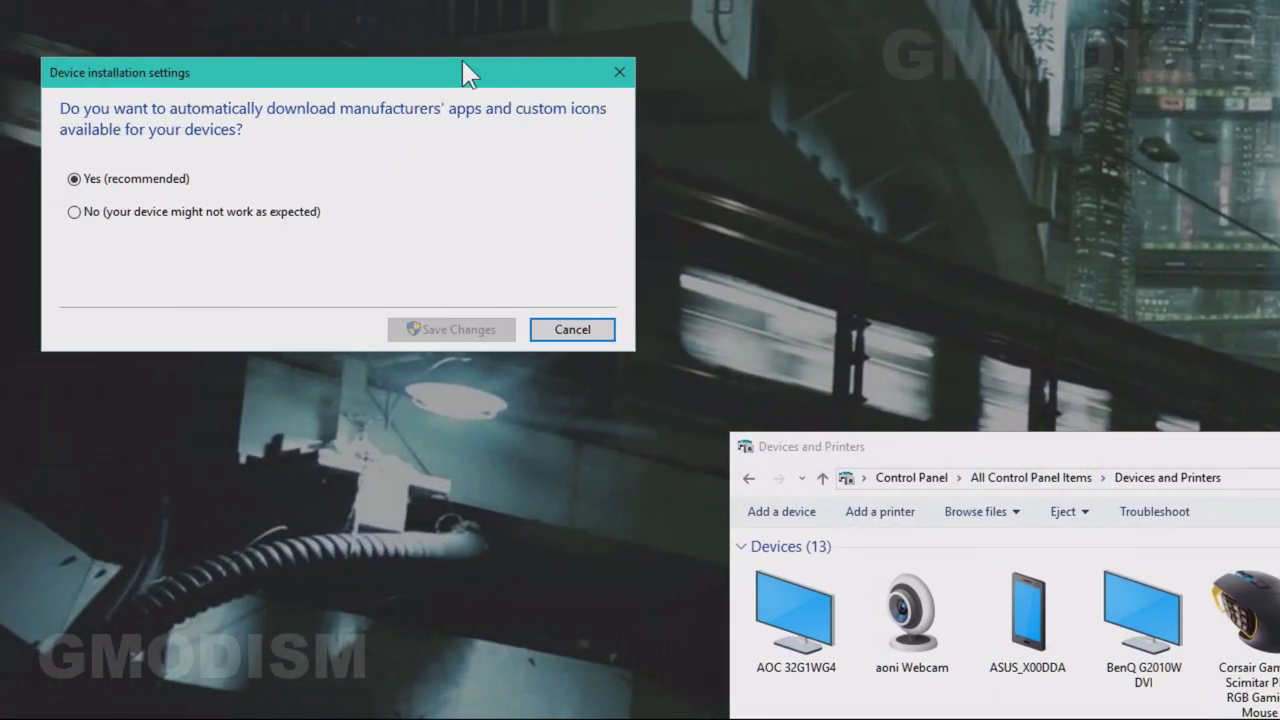
{"action": "left_click_drag", "start_coordinate": [468, 72], "coordinate": [651, 263]}
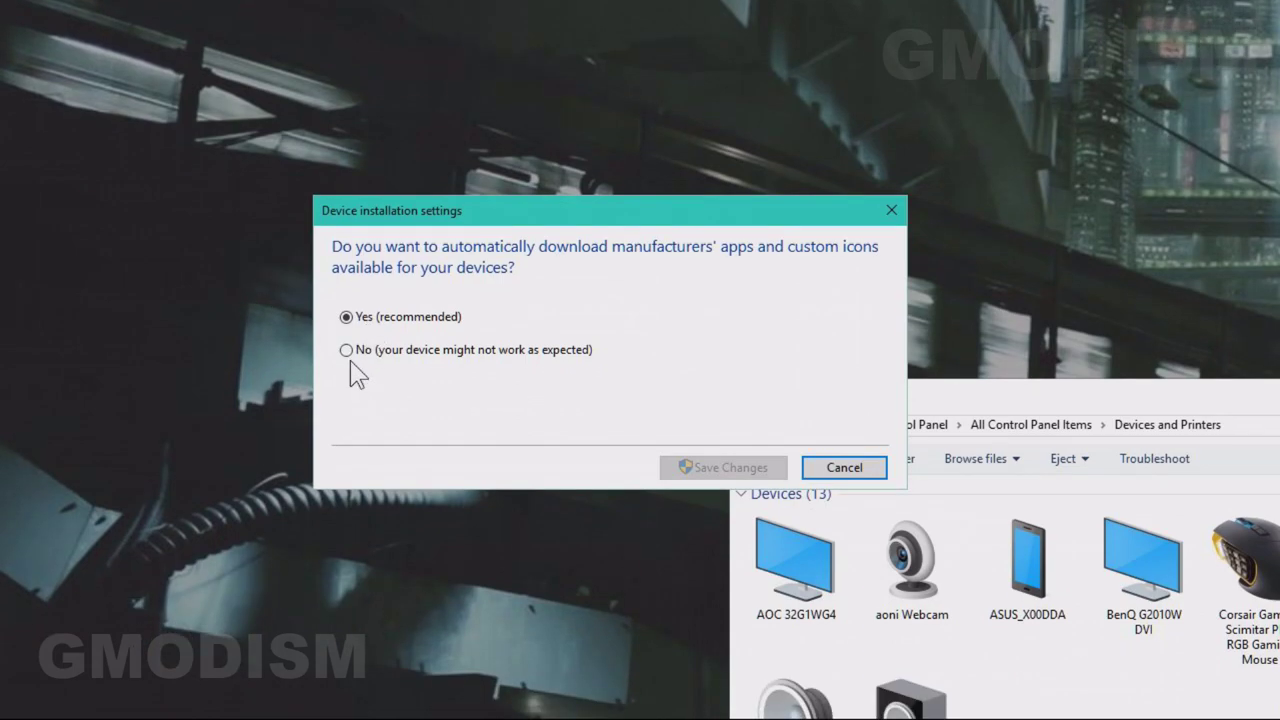
{"action": "left_click", "coordinate": [346, 351]}
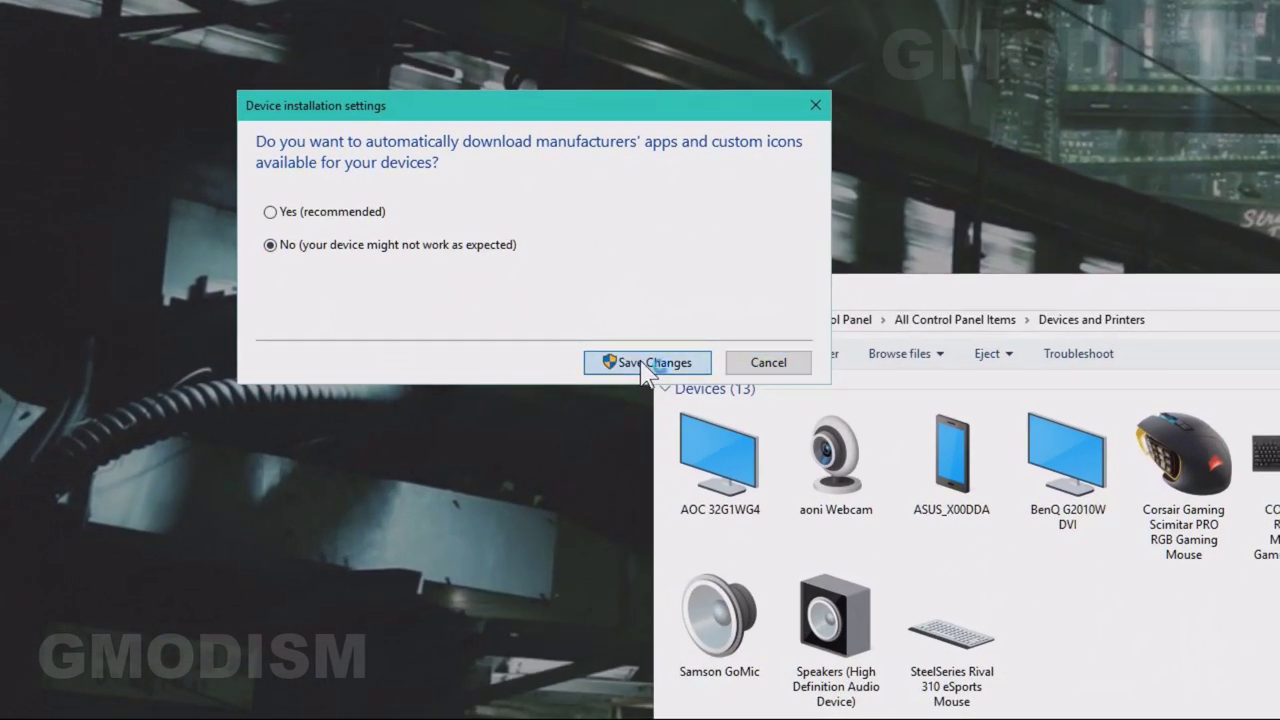
{"action": "left_click", "coordinate": [645, 364]}
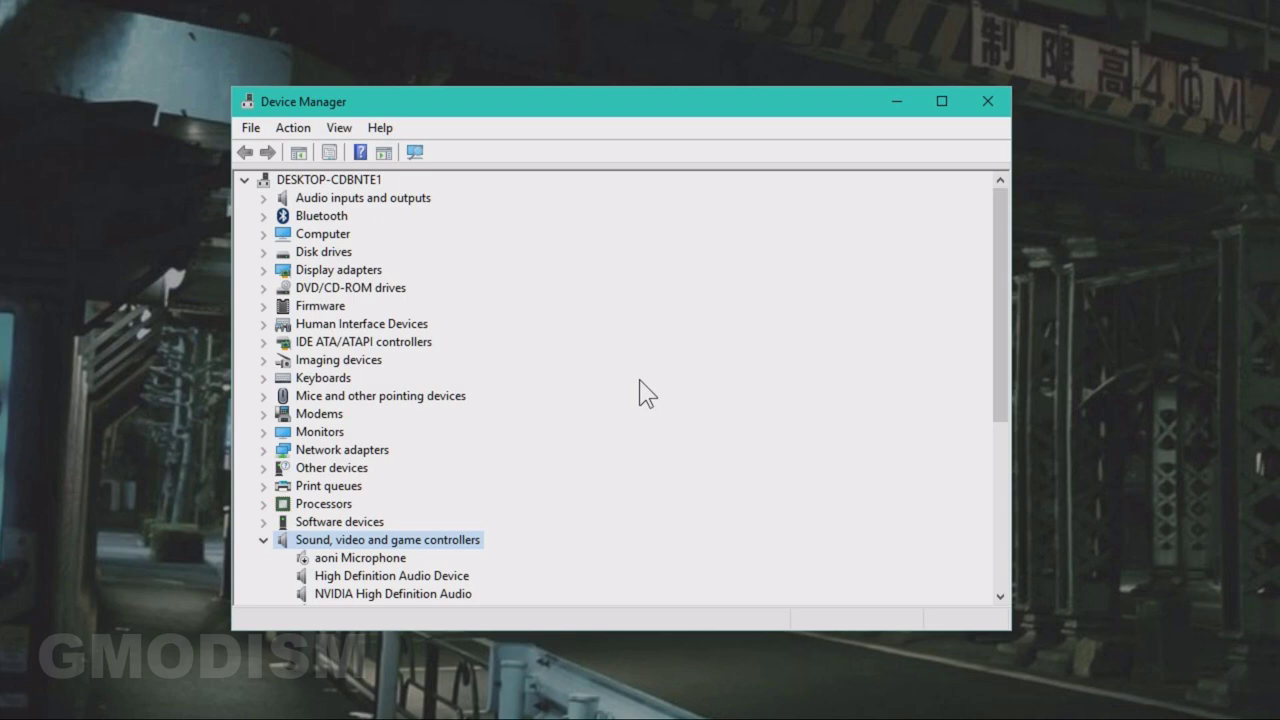
Start Update Driver Software on High Definition Audio Device, then bring up Samson GoMic's menu.
{"action": "scroll", "coordinate": [643, 391], "scroll_direction": "down", "scroll_amount": 5}
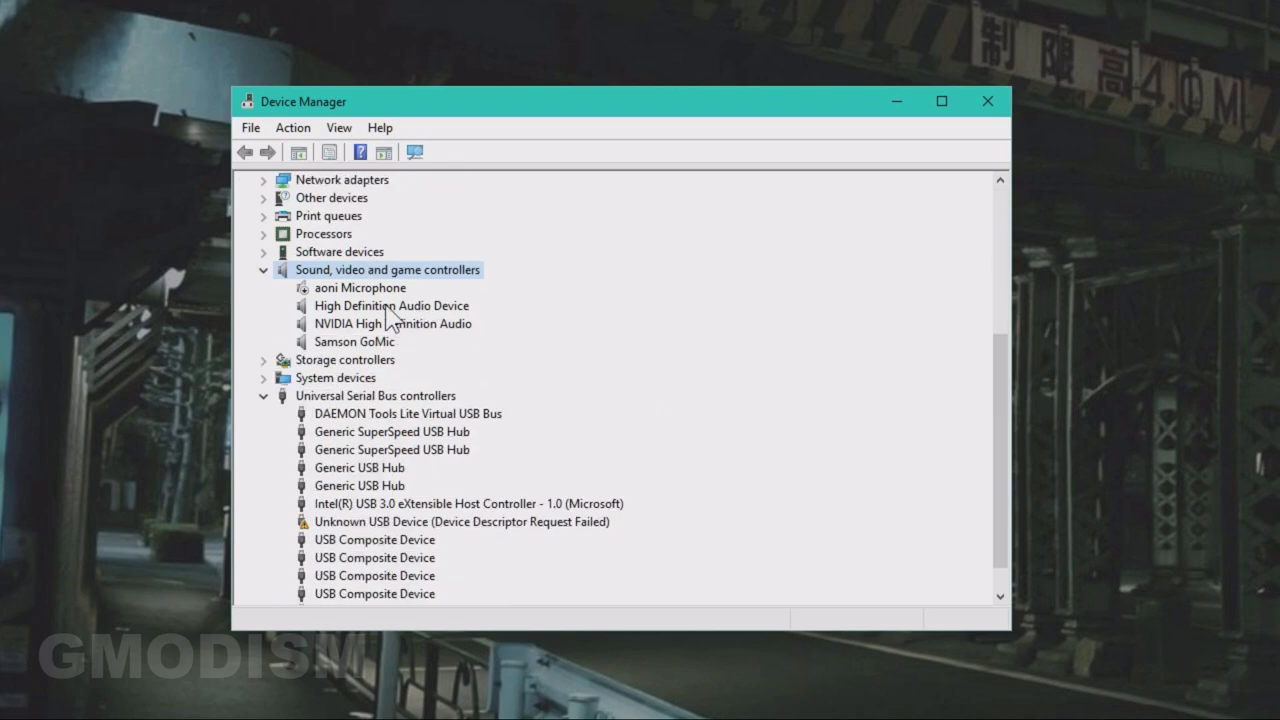
{"action": "left_click", "coordinate": [430, 309]}
{"action": "right_click", "coordinate": [434, 306]}
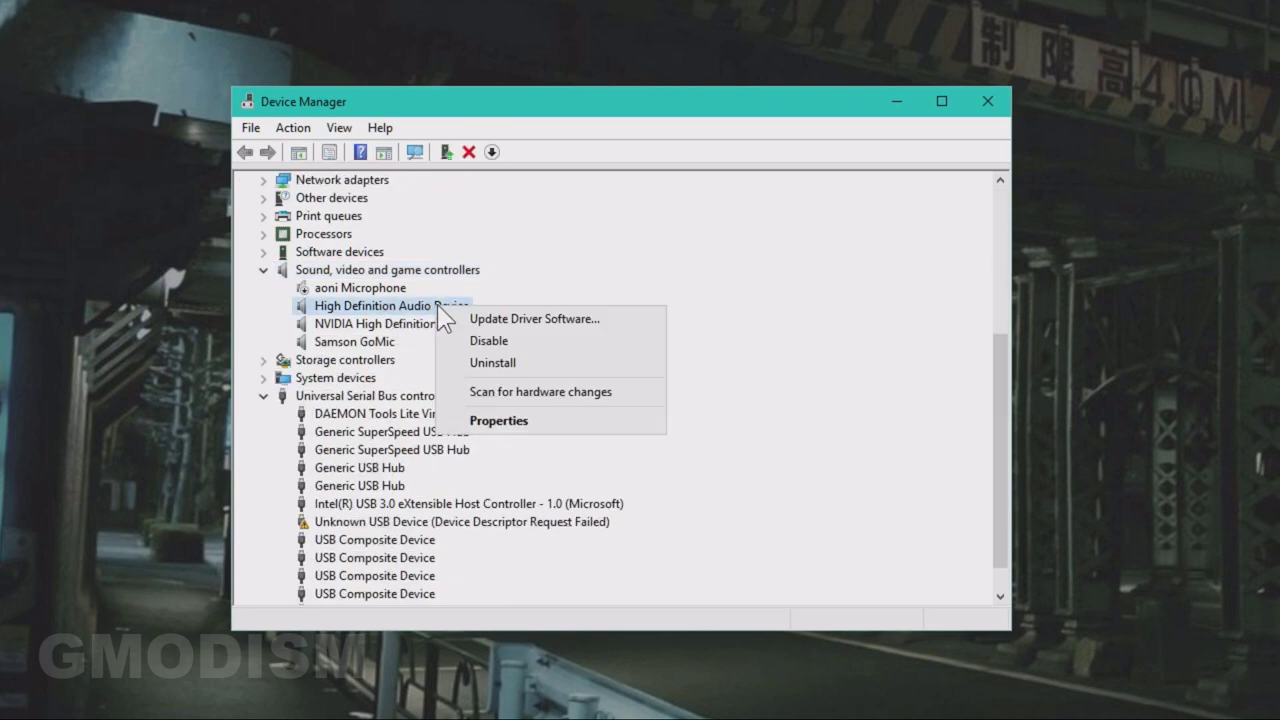
{"action": "left_click", "coordinate": [556, 320]}
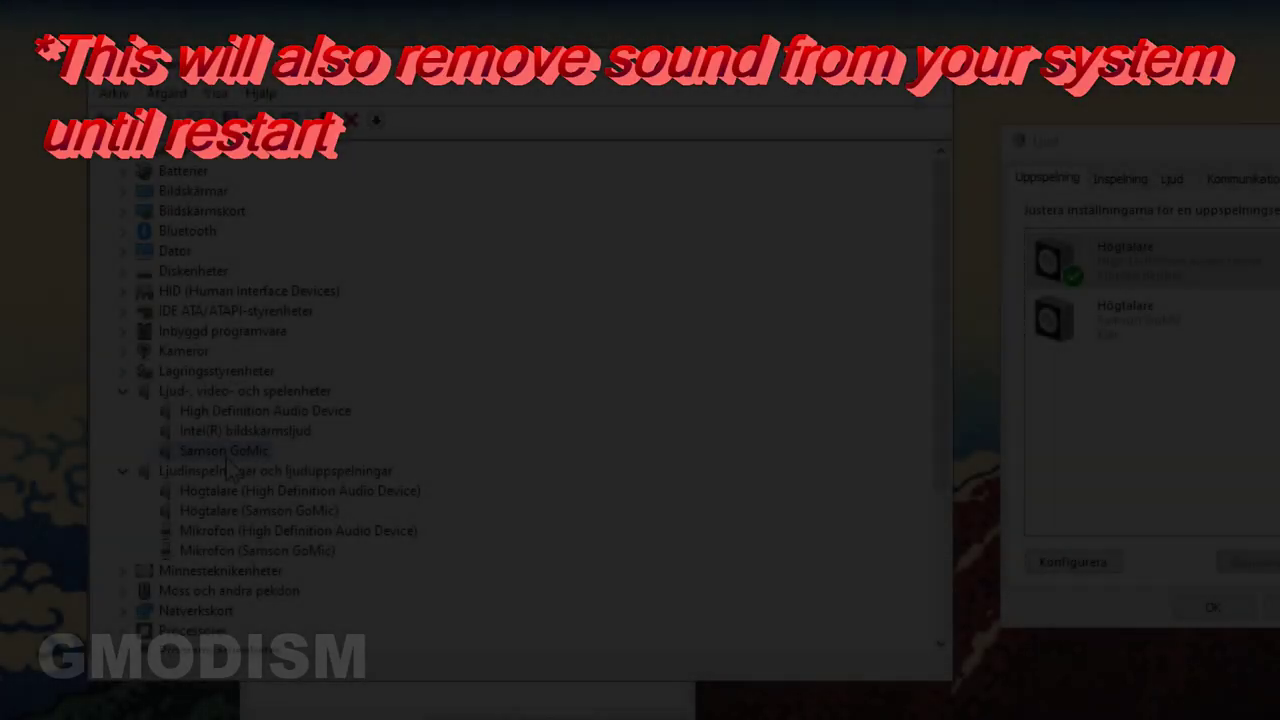
{"action": "right_click", "coordinate": [228, 458]}
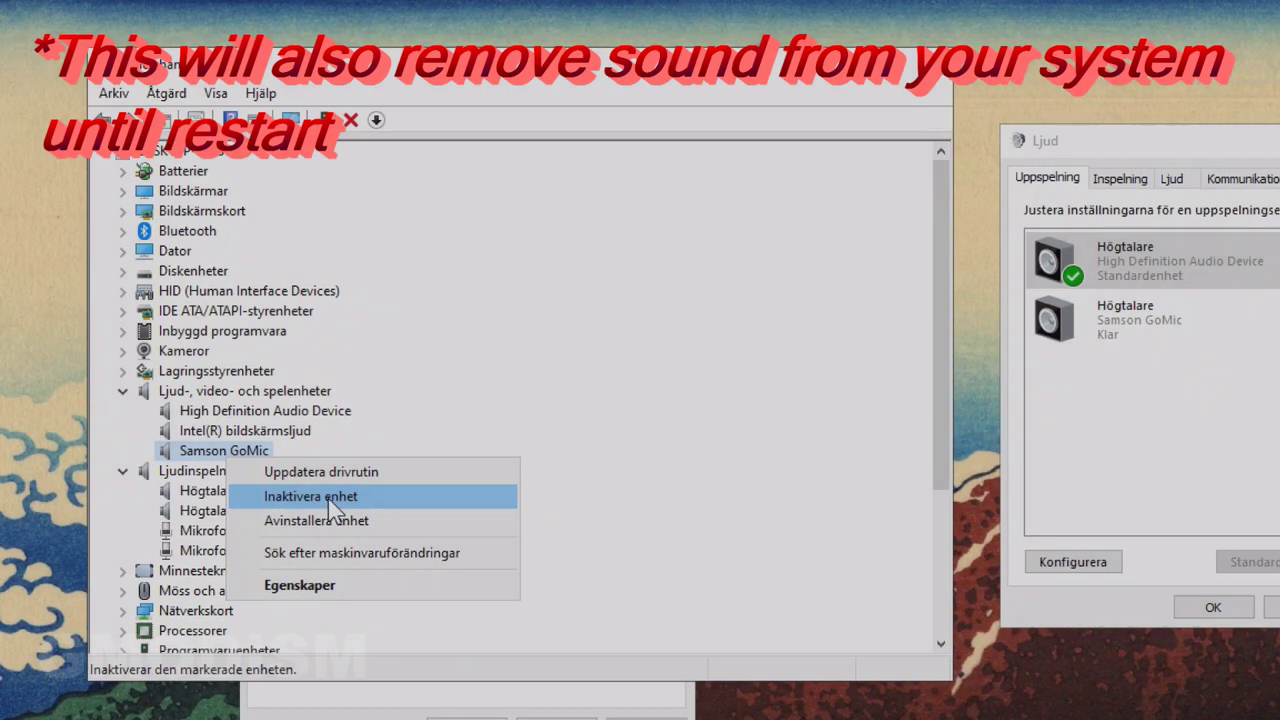
Disable Samson GoMic and Intel(R) bildskärmsljud, confirming each with Ja.
{"action": "left_click", "coordinate": [328, 498]}
{"action": "left_click", "coordinate": [1131, 611]}
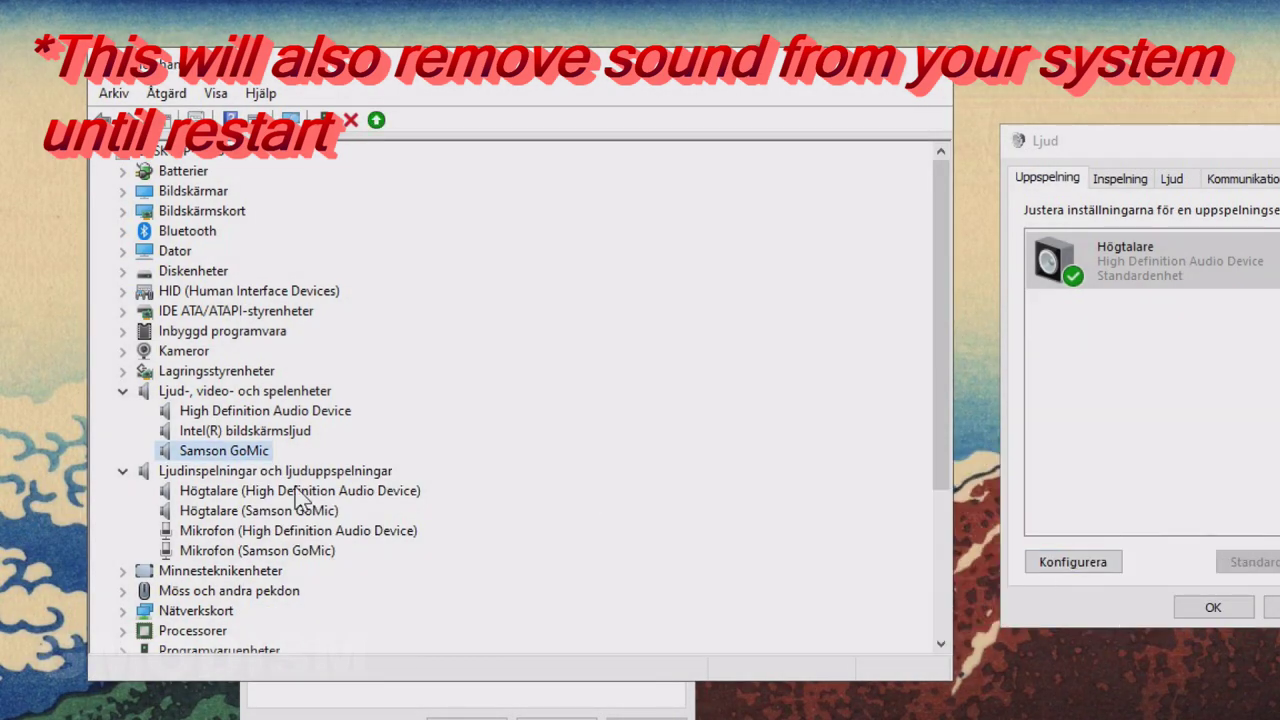
{"action": "left_click", "coordinate": [231, 434]}
{"action": "right_click", "coordinate": [231, 434]}
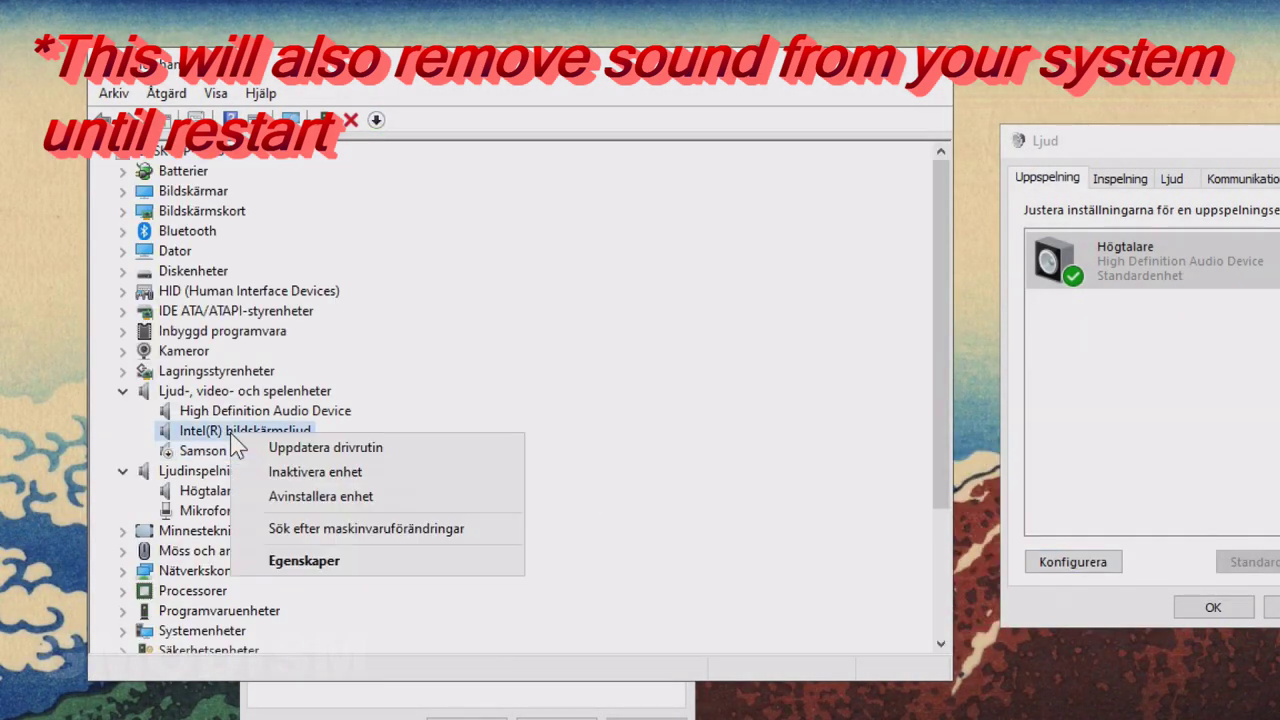
{"action": "left_click", "coordinate": [330, 472]}
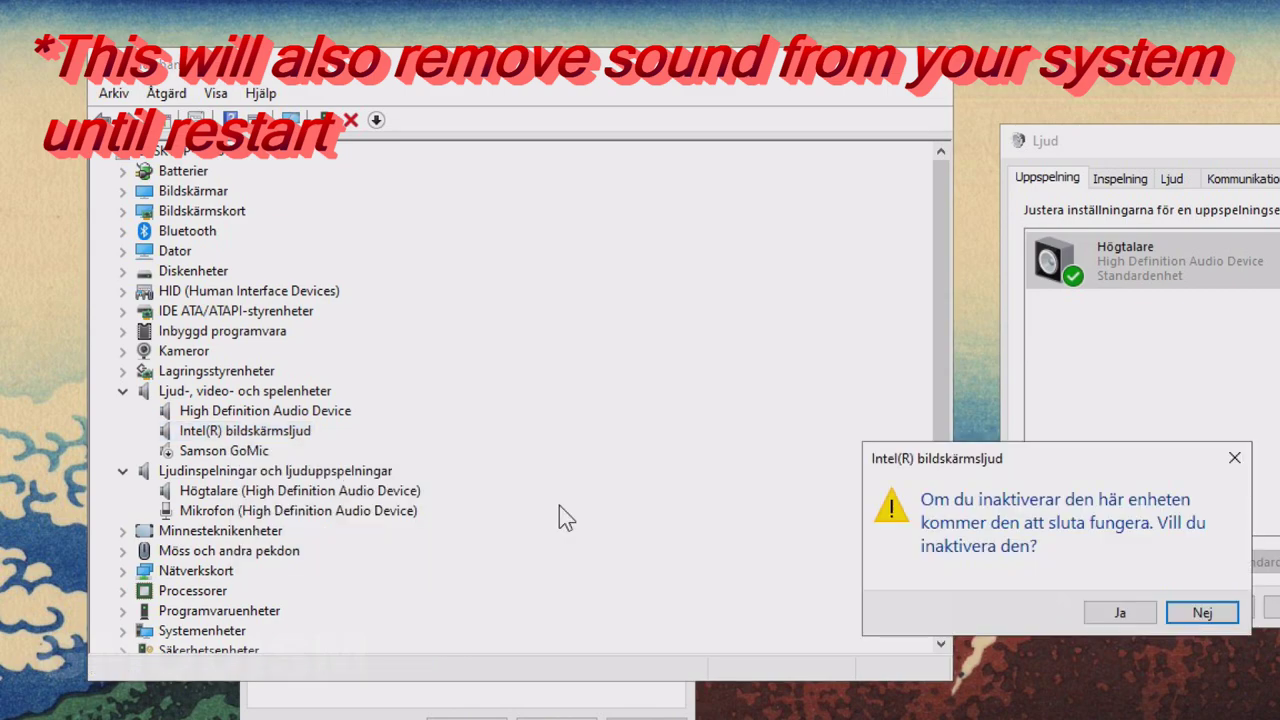
{"action": "left_click", "coordinate": [1117, 610]}
Disable High Definition Audio Device, the Högtalare speaker, and the Mikrofon entry.
{"action": "right_click", "coordinate": [300, 411]}
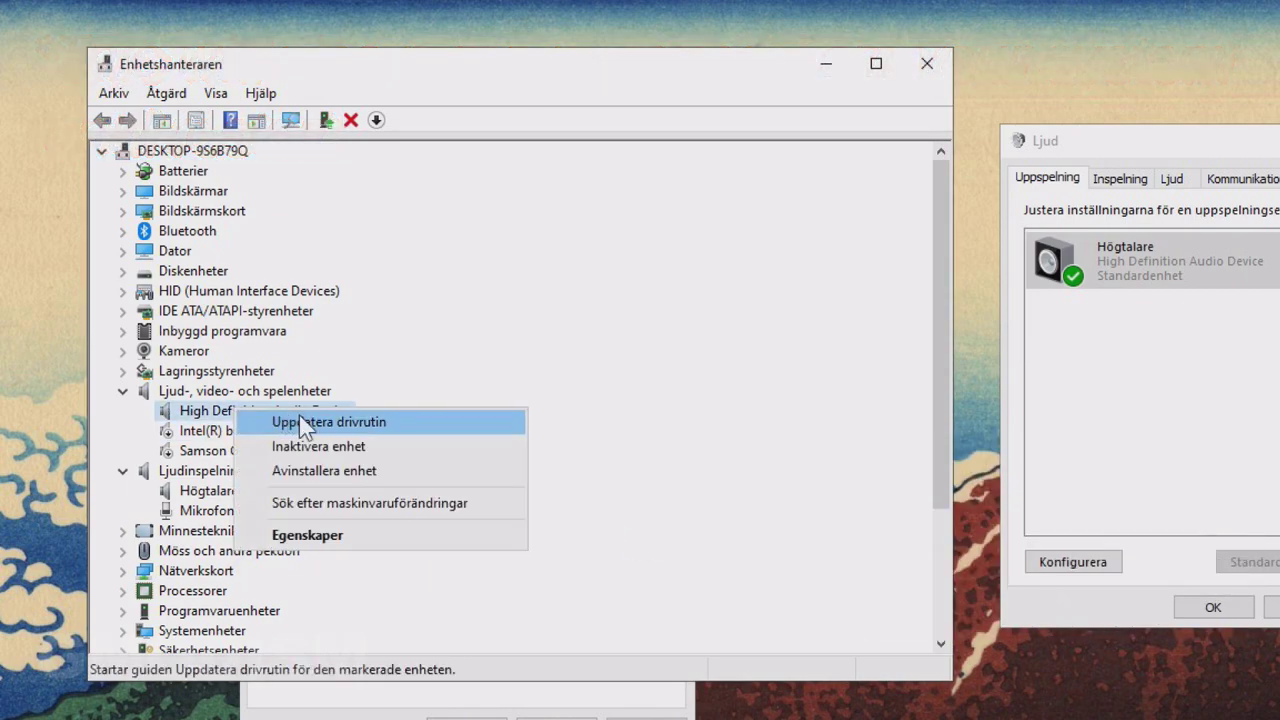
{"action": "left_click", "coordinate": [335, 447]}
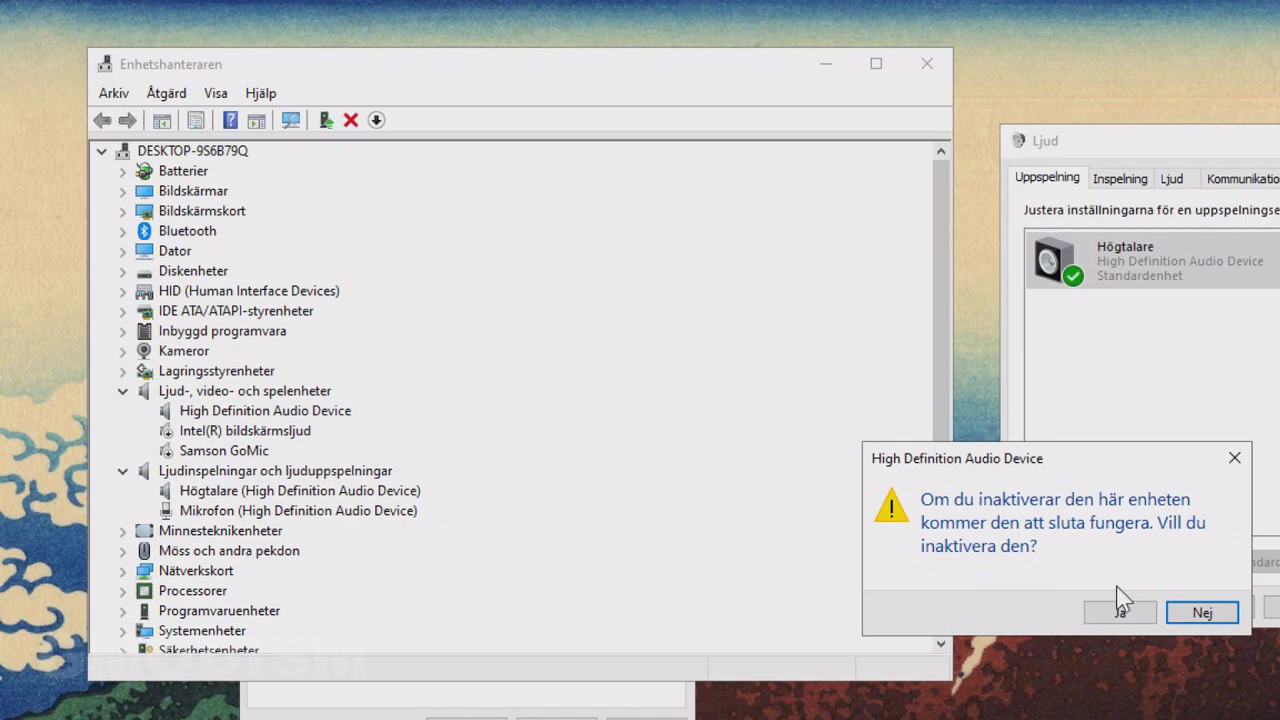
{"action": "left_click", "coordinate": [1136, 614]}
{"action": "right_click", "coordinate": [340, 490]}
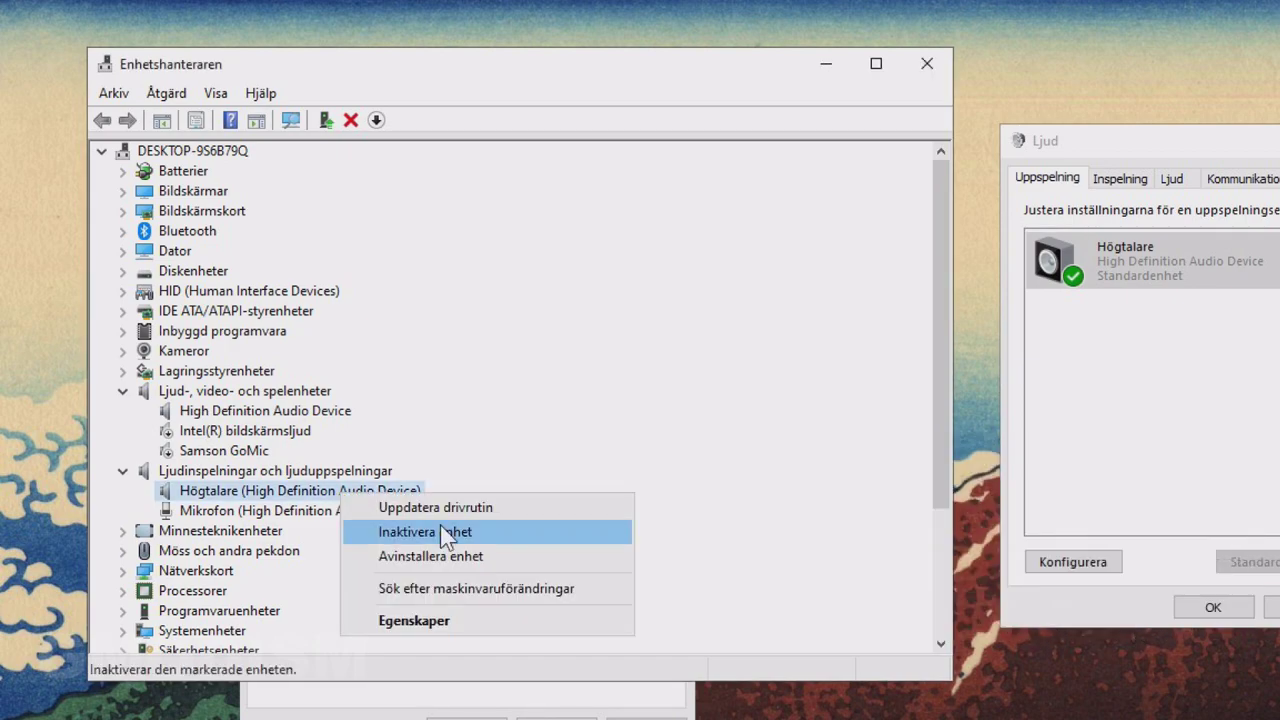
{"action": "left_click", "coordinate": [440, 531]}
{"action": "left_click", "coordinate": [1118, 612]}
{"action": "right_click", "coordinate": [335, 512]}
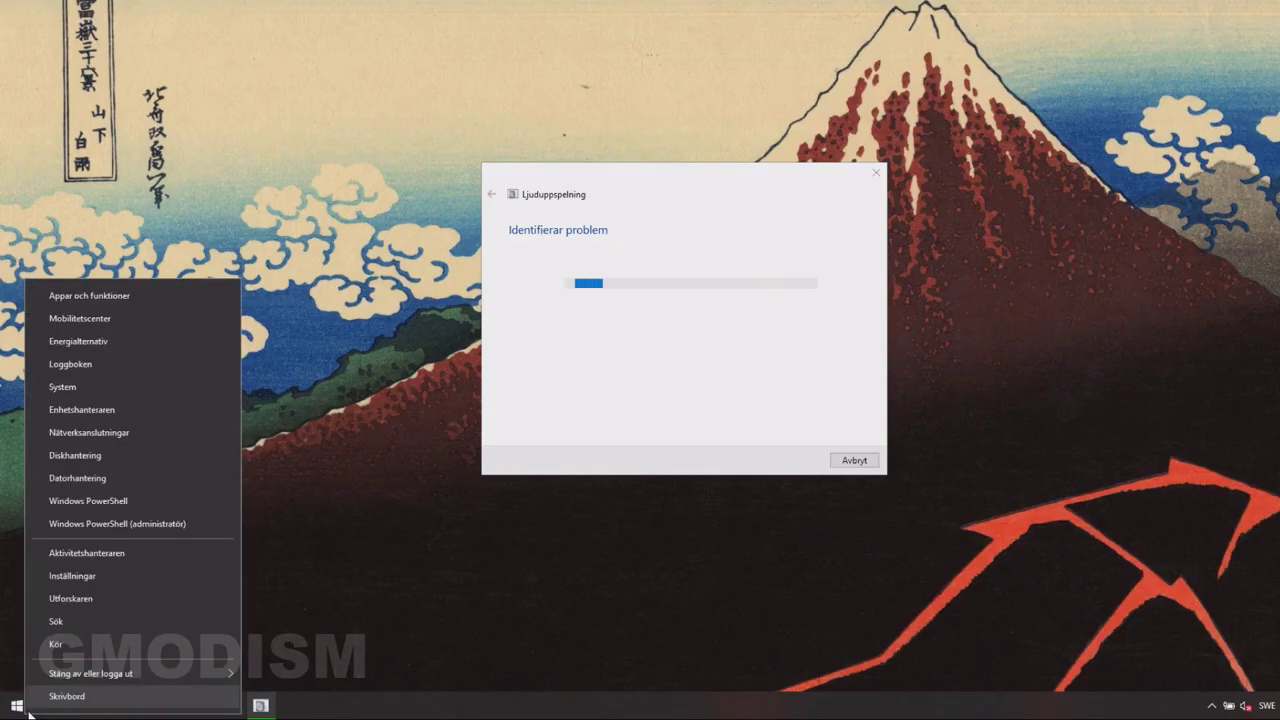
Reopen Device Manager and enable High Definition Audio Device and Intel(R) bildskärmsljud.
{"action": "left_click", "coordinate": [100, 412]}
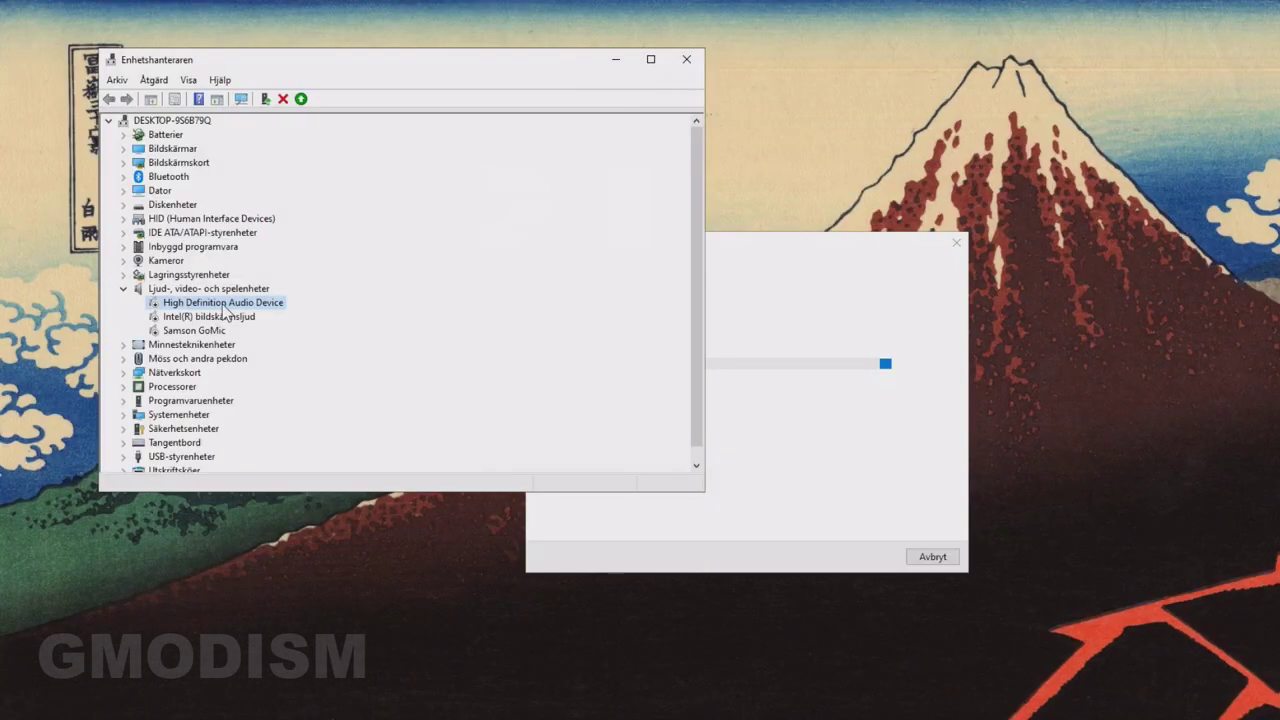
{"action": "right_click", "coordinate": [207, 240]}
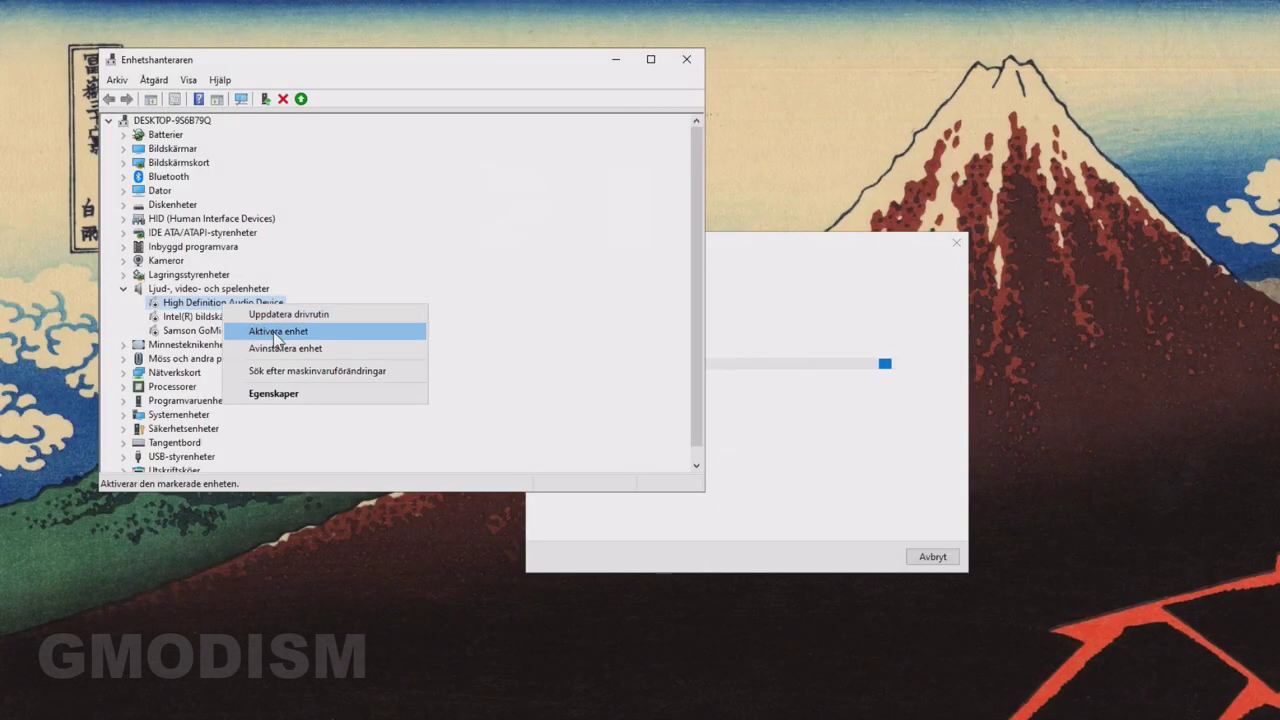
{"action": "left_click", "coordinate": [274, 332]}
{"action": "left_click", "coordinate": [230, 315]}
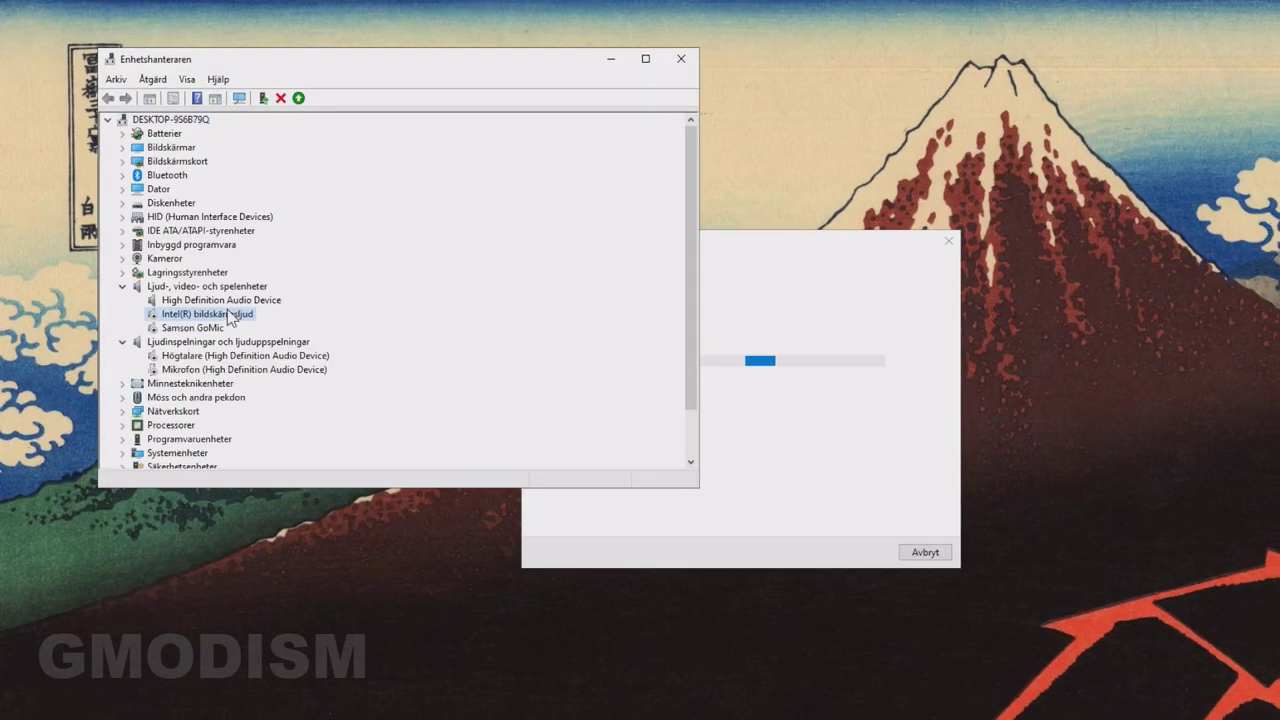
{"action": "right_click", "coordinate": [230, 315]}
{"action": "left_click", "coordinate": [283, 336]}
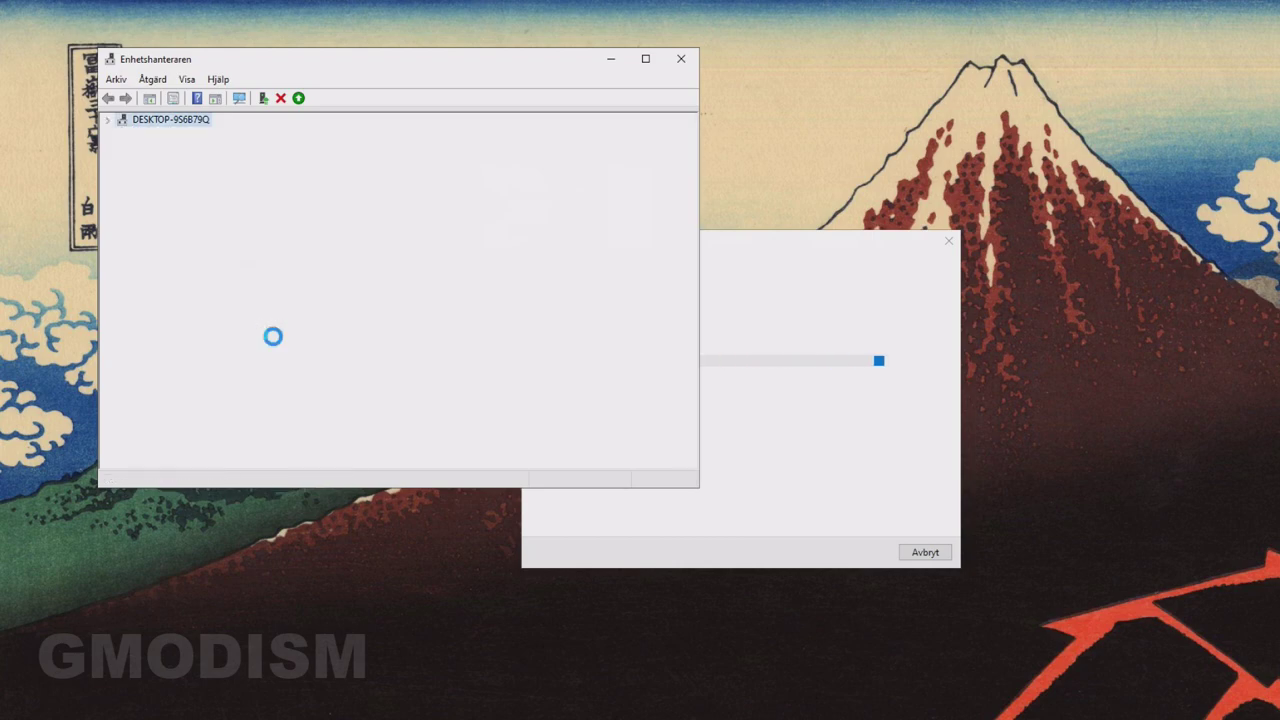
Enable Samson GoMic and the High Definition Audio speakers and microphone entries.
{"action": "right_click", "coordinate": [221, 326]}
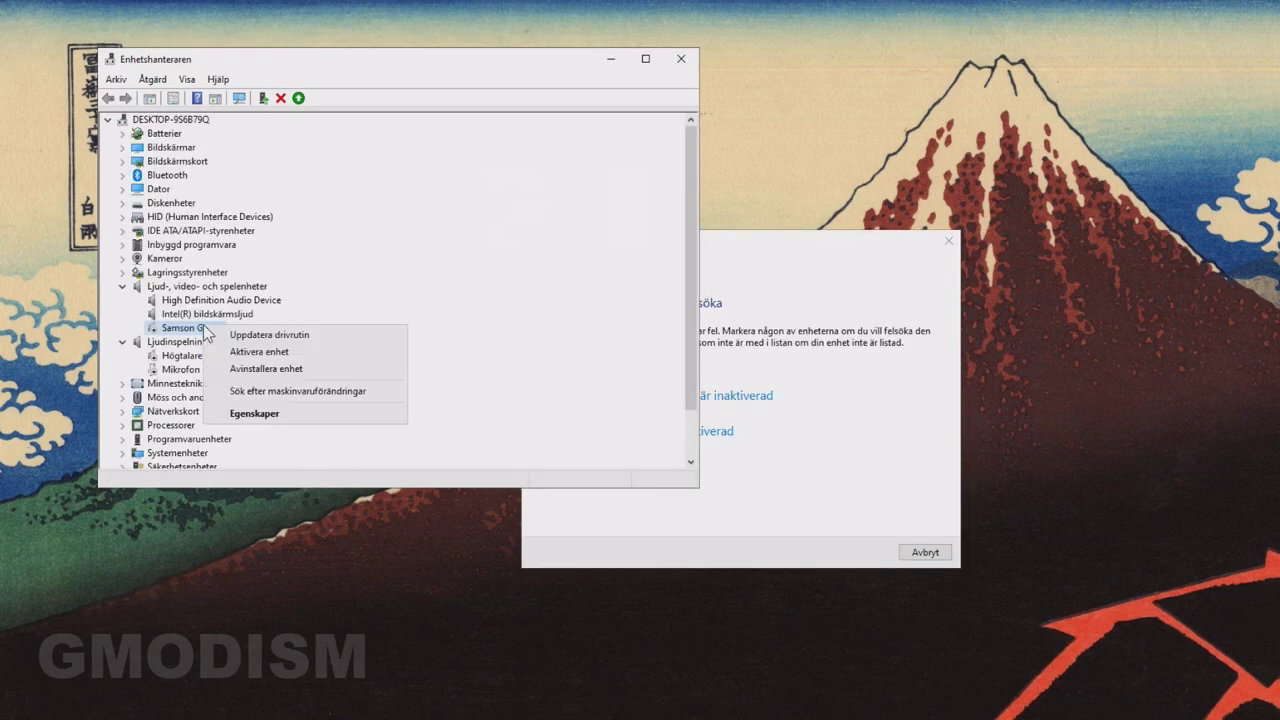
{"action": "left_click", "coordinate": [294, 367]}
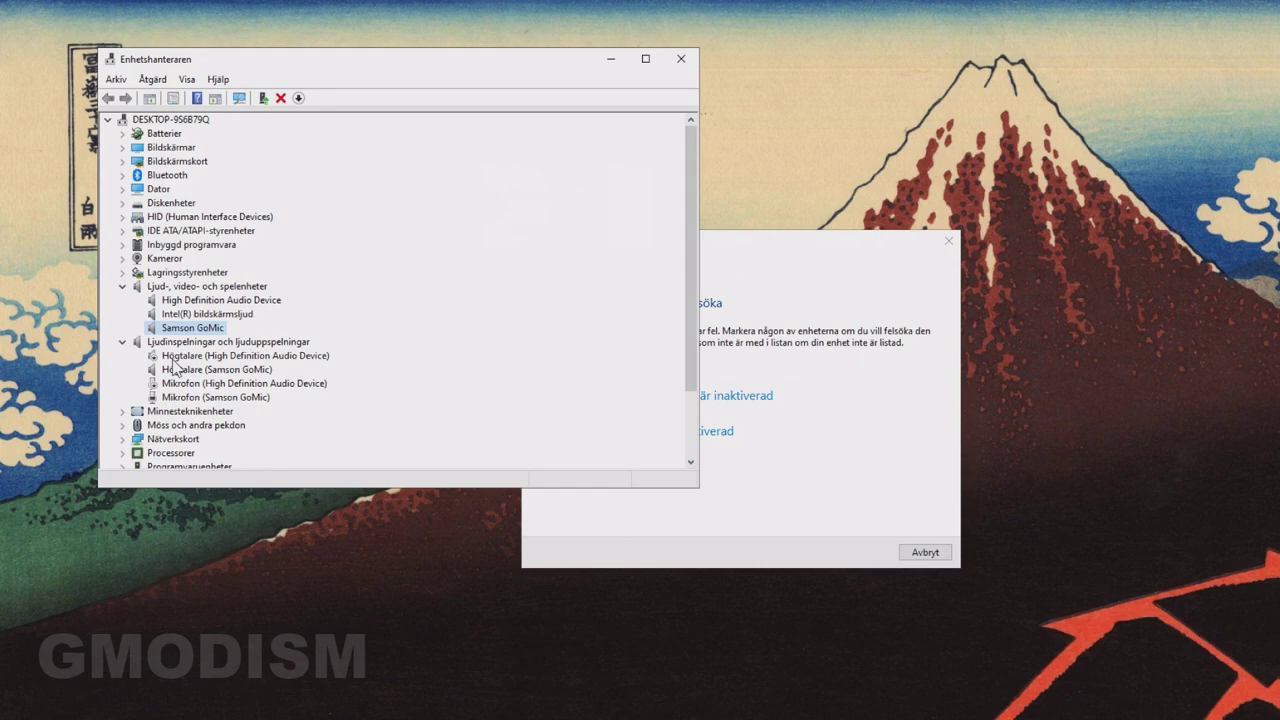
{"action": "left_click", "coordinate": [188, 357]}
{"action": "right_click", "coordinate": [190, 358]}
{"action": "left_click", "coordinate": [258, 383]}
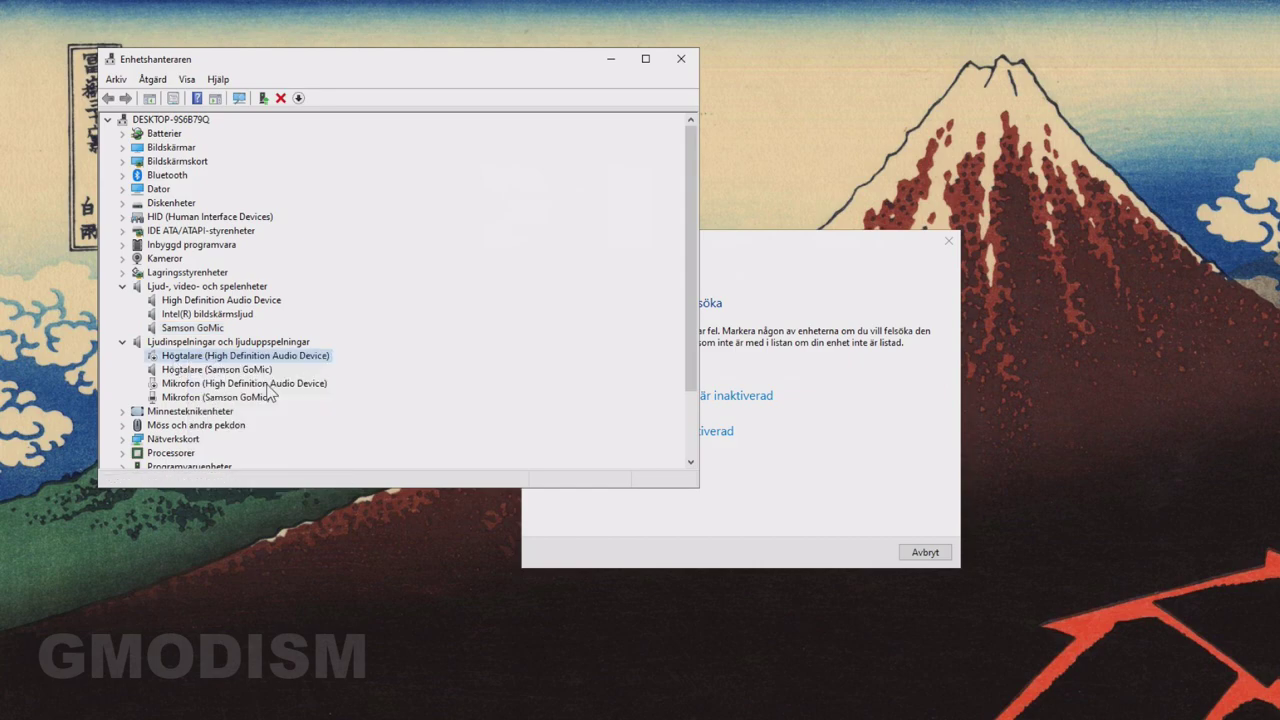
{"action": "right_click", "coordinate": [260, 385]}
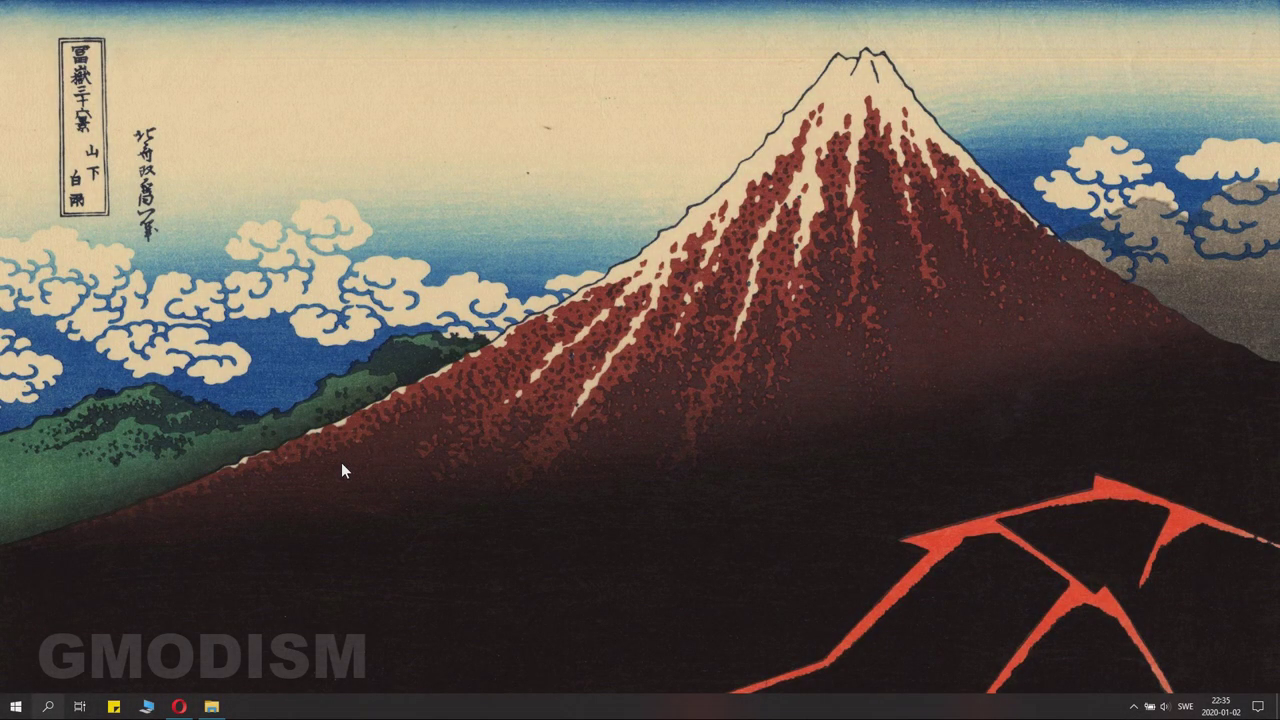
Reach Control Panel via a 'kontr' Start search, open Program och funktioner, and uninstall ZoneAlarm Free Firewall.
{"action": "key", "text": "super"}
{"action": "type", "text": "kontr"}
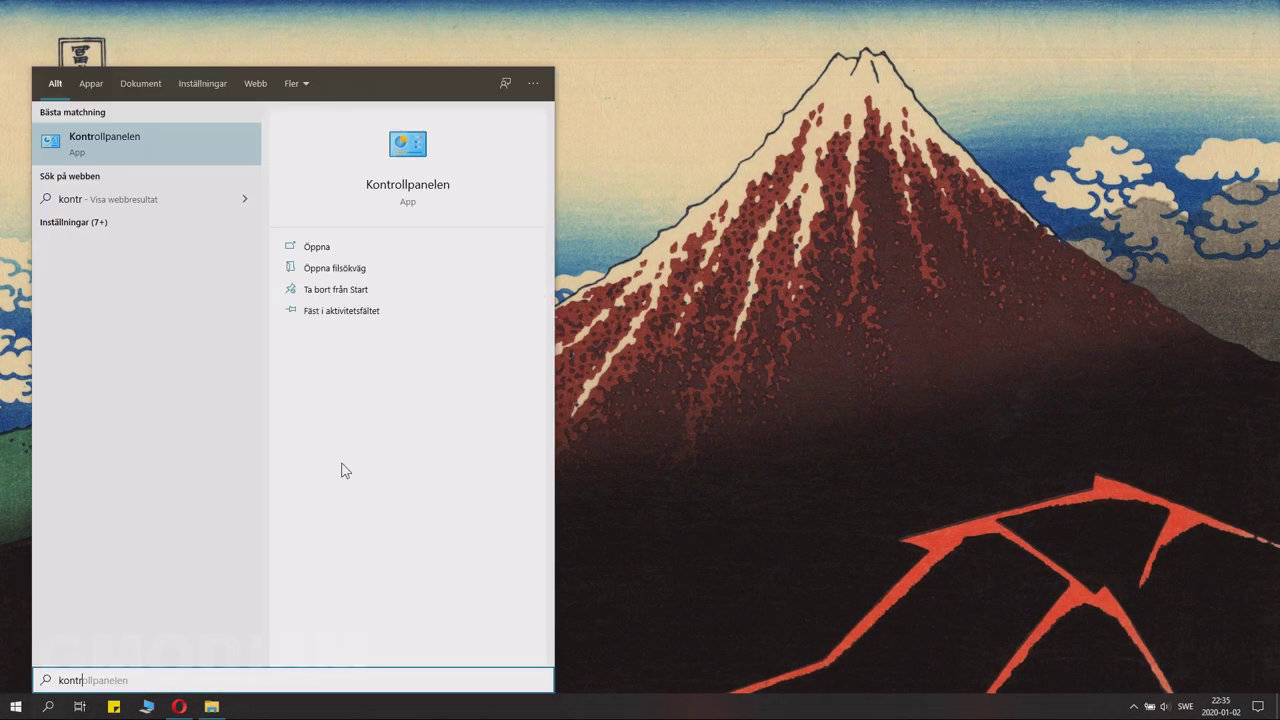
{"action": "key", "text": "Return"}
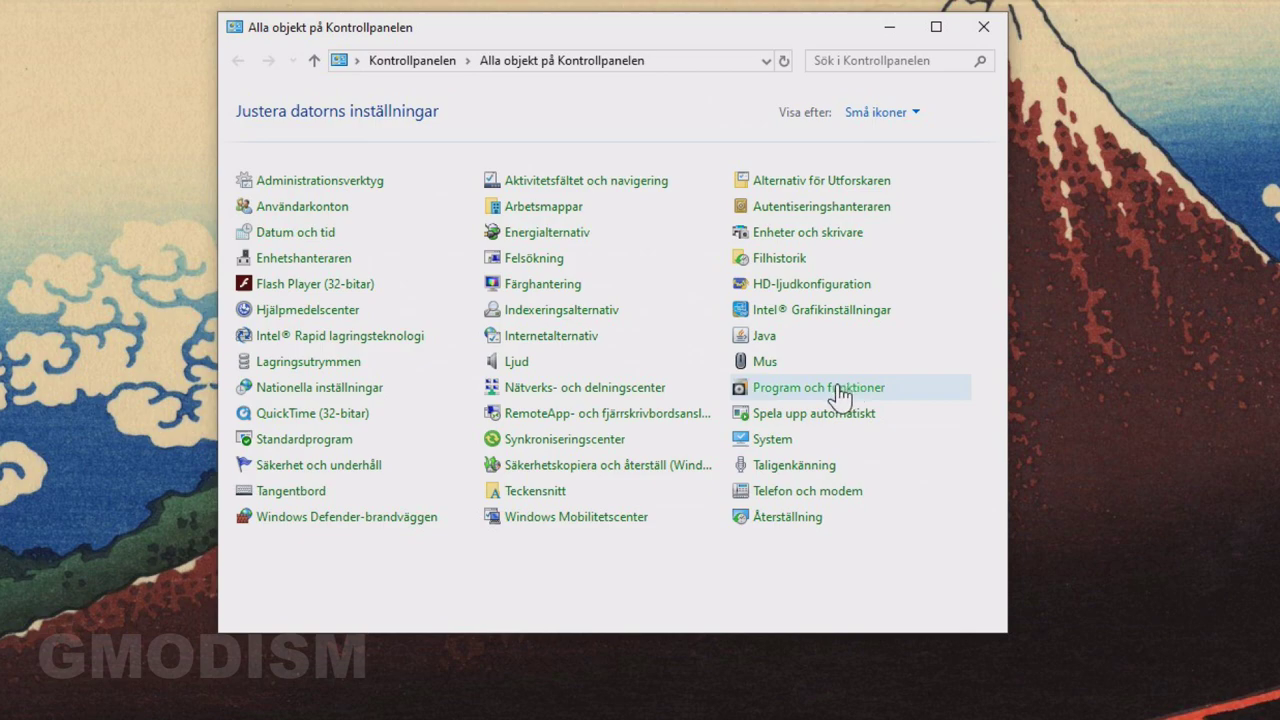
{"action": "left_click", "coordinate": [838, 392]}
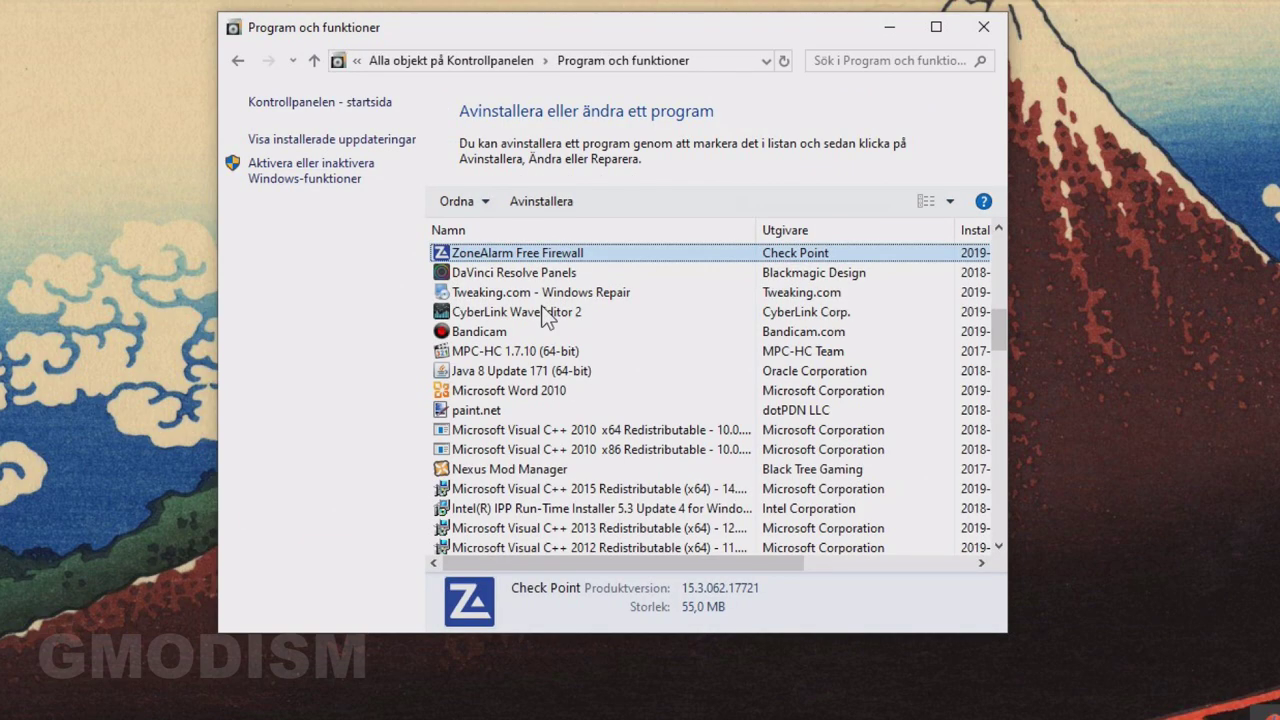
{"action": "left_click", "coordinate": [560, 203]}
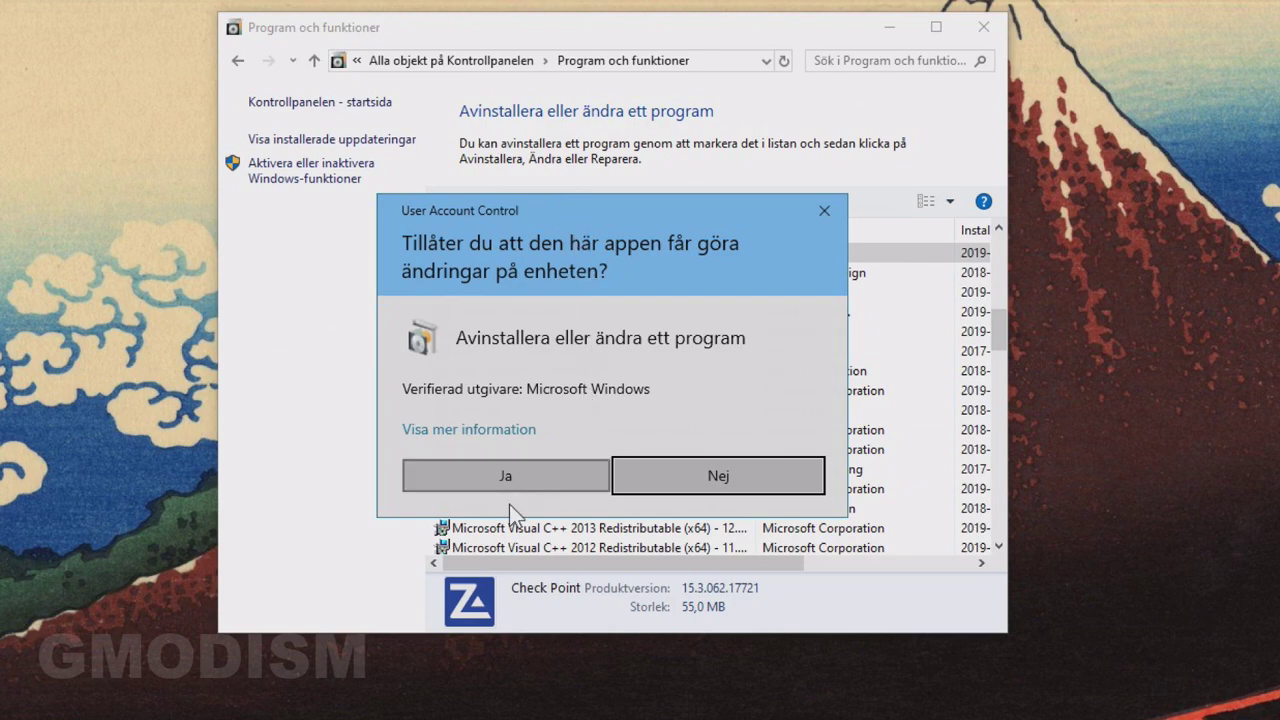
Approve the UAC prompt, confirm ZoneAlarm's removal and security check, and finish once it reaches 100%.
{"action": "left_click", "coordinate": [533, 475]}
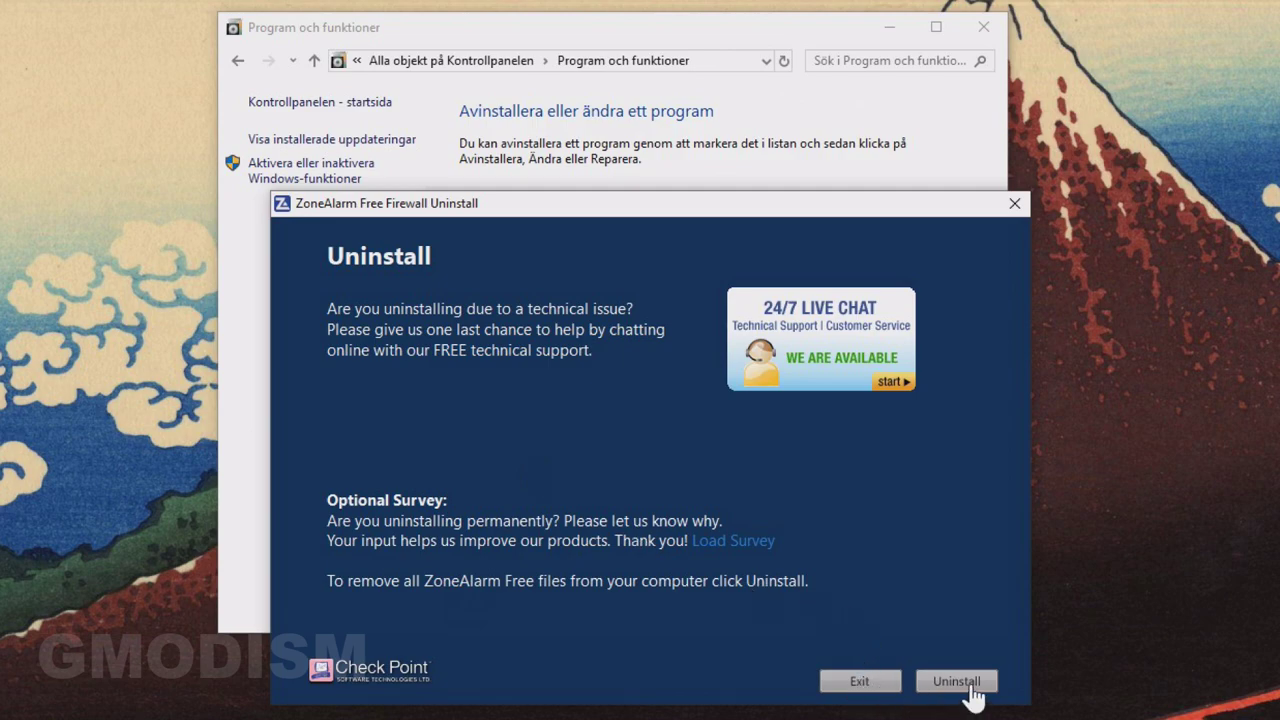
{"action": "left_click", "coordinate": [970, 688]}
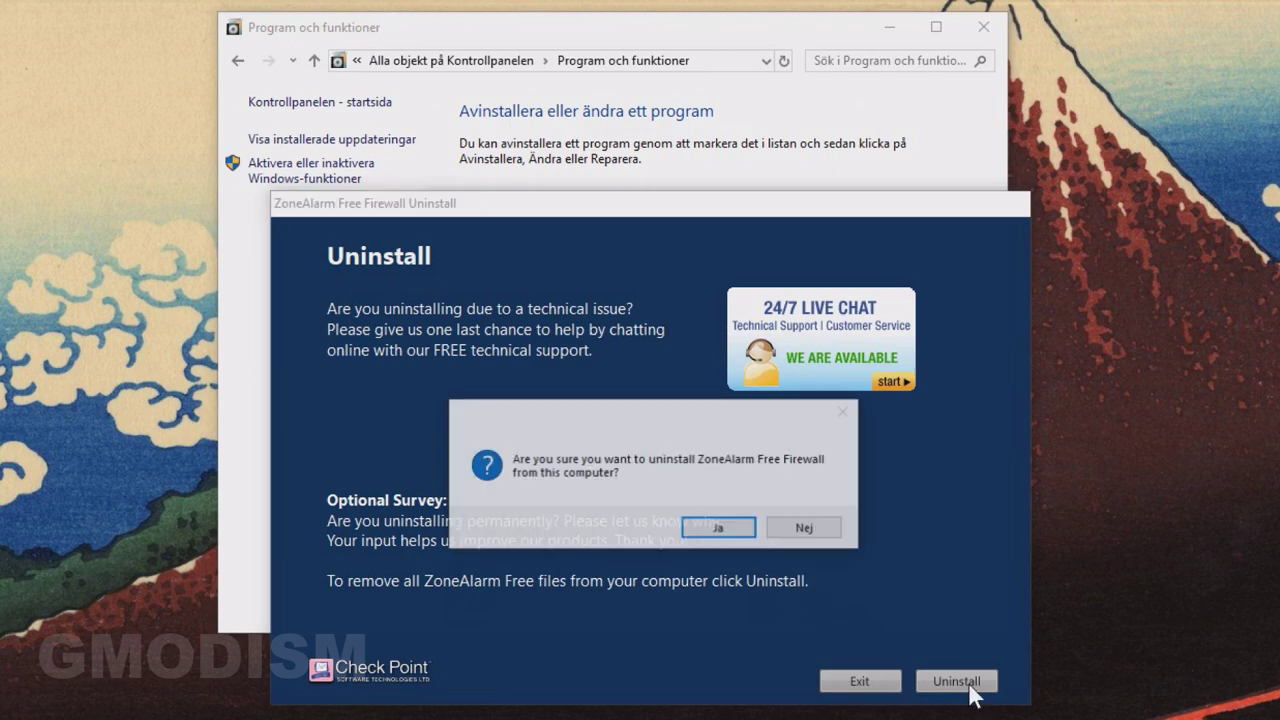
{"action": "left_click", "coordinate": [746, 533]}
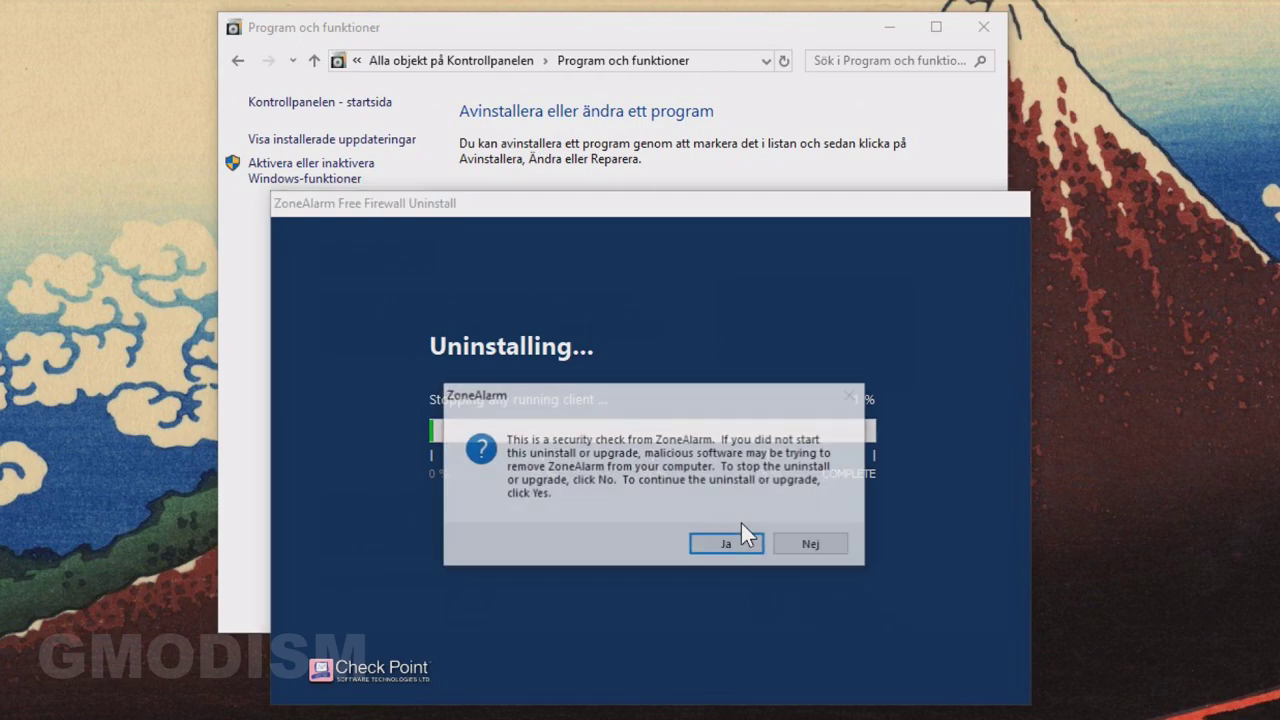
{"action": "left_click", "coordinate": [742, 537]}
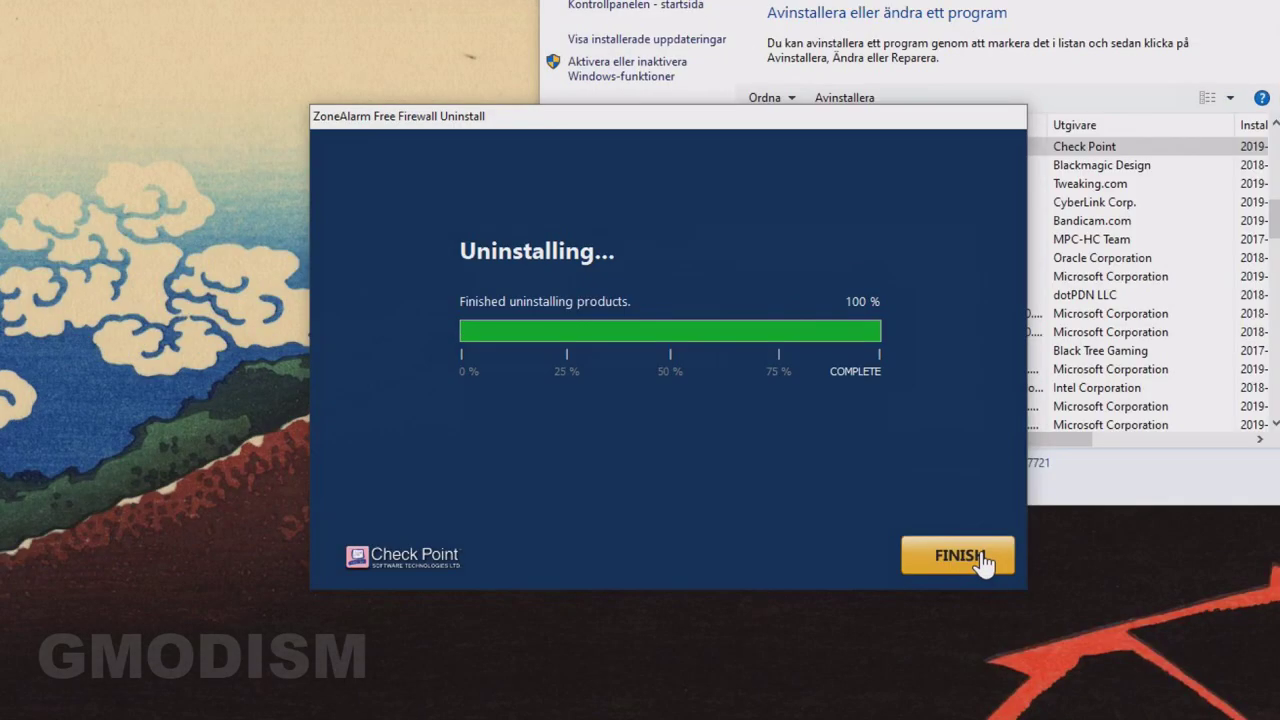
{"action": "left_click", "coordinate": [954, 448]}
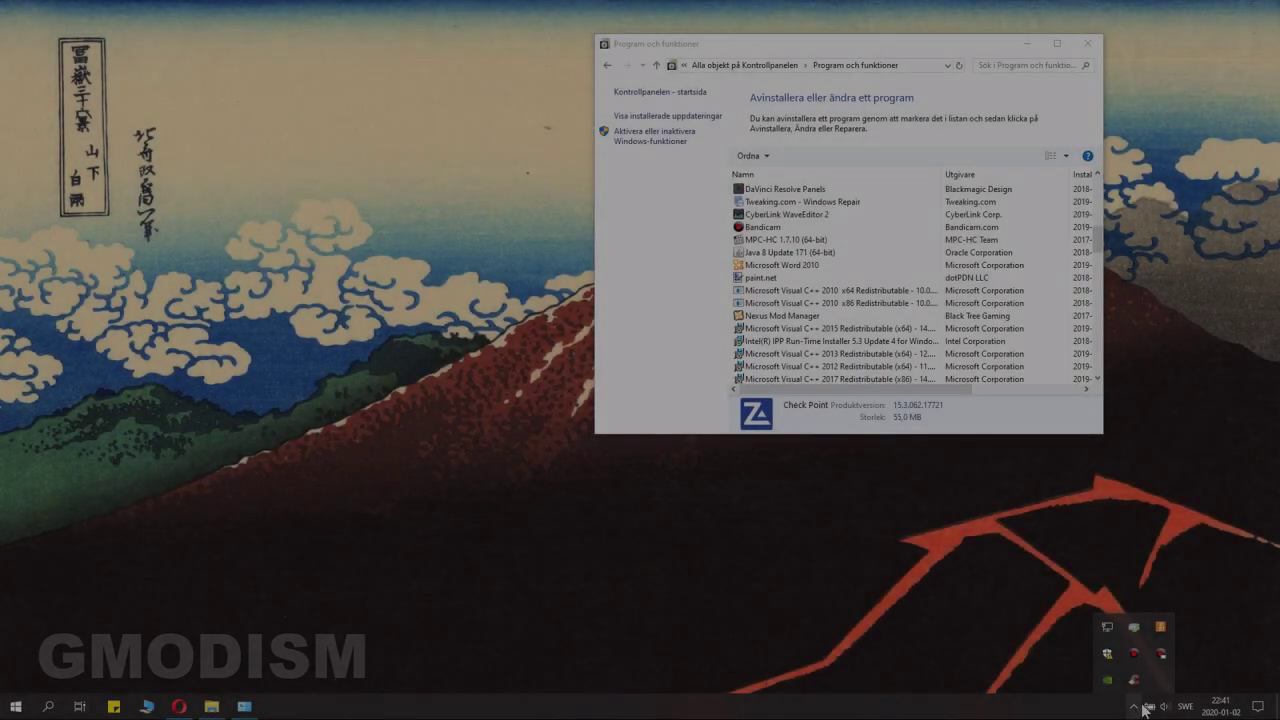
Open Windows Security from the tray shield and go to Brandvägg & nätverksskydd.
{"action": "left_click", "coordinate": [1107, 653]}
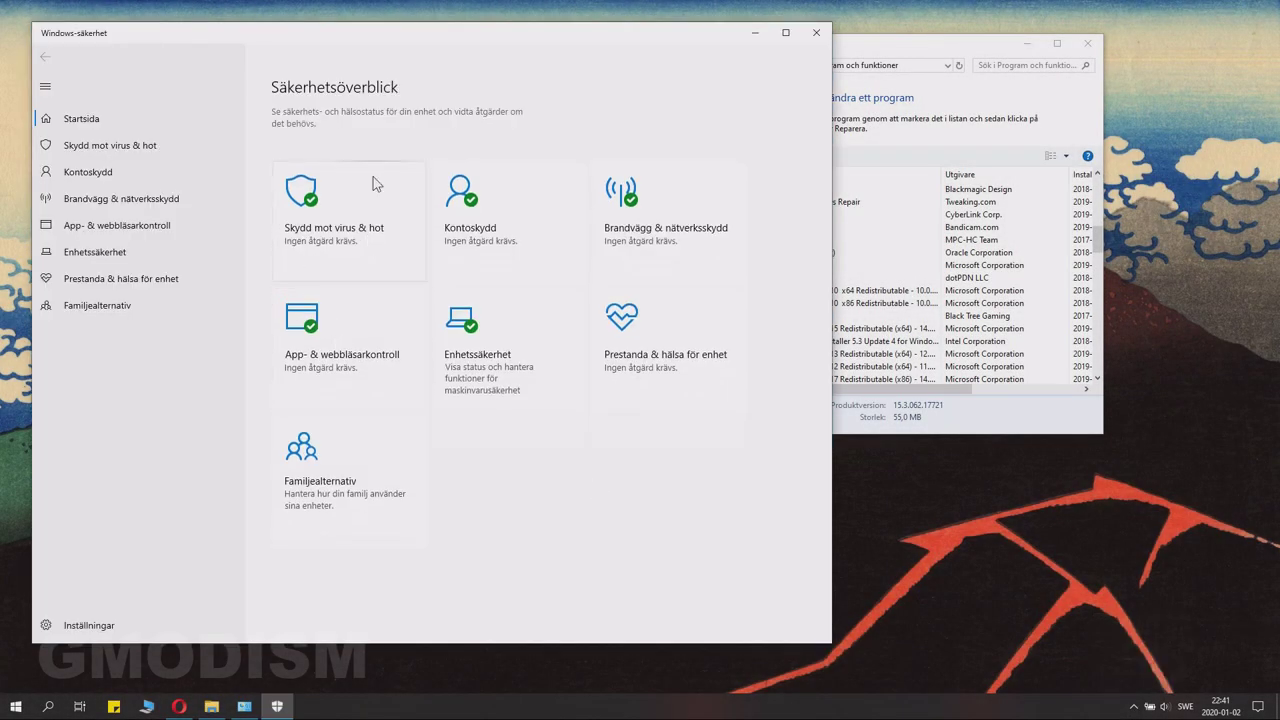
{"action": "left_click", "coordinate": [657, 259]}
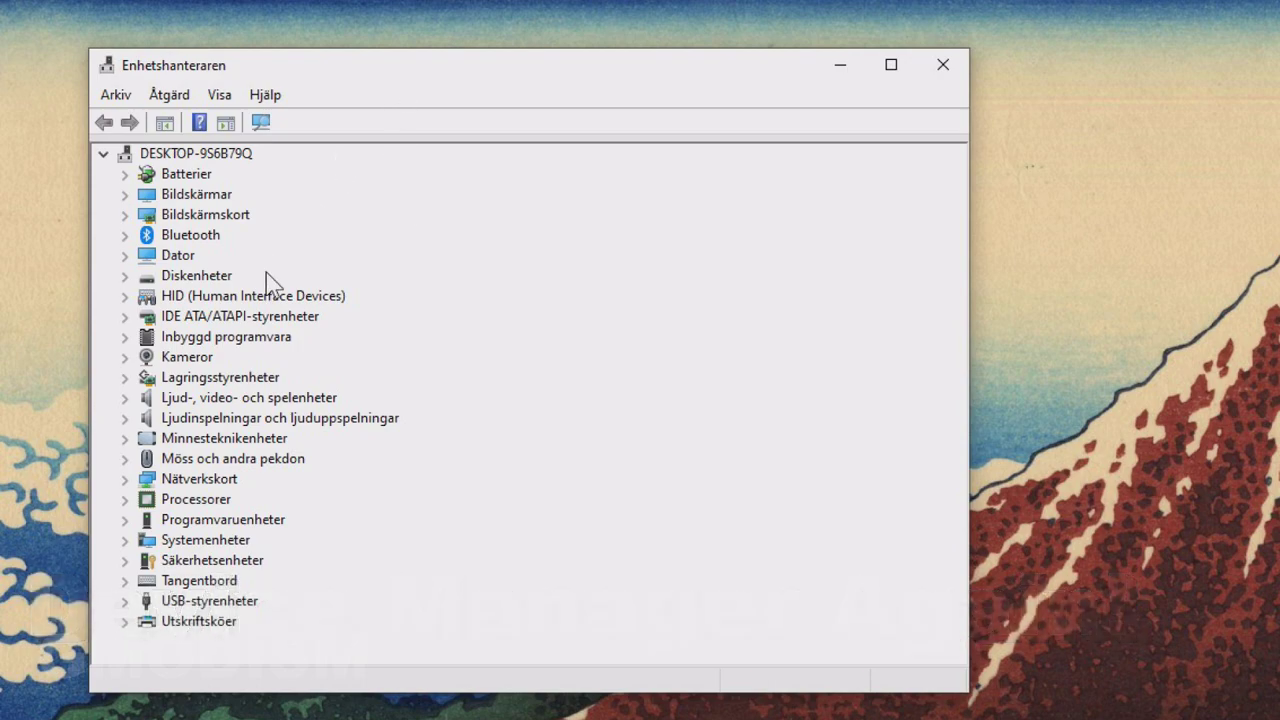
Run an automatic driver search for the Qualcomm Atheros QCA9377 adapter, which already has the best driver.
{"action": "left_click", "coordinate": [122, 480]}
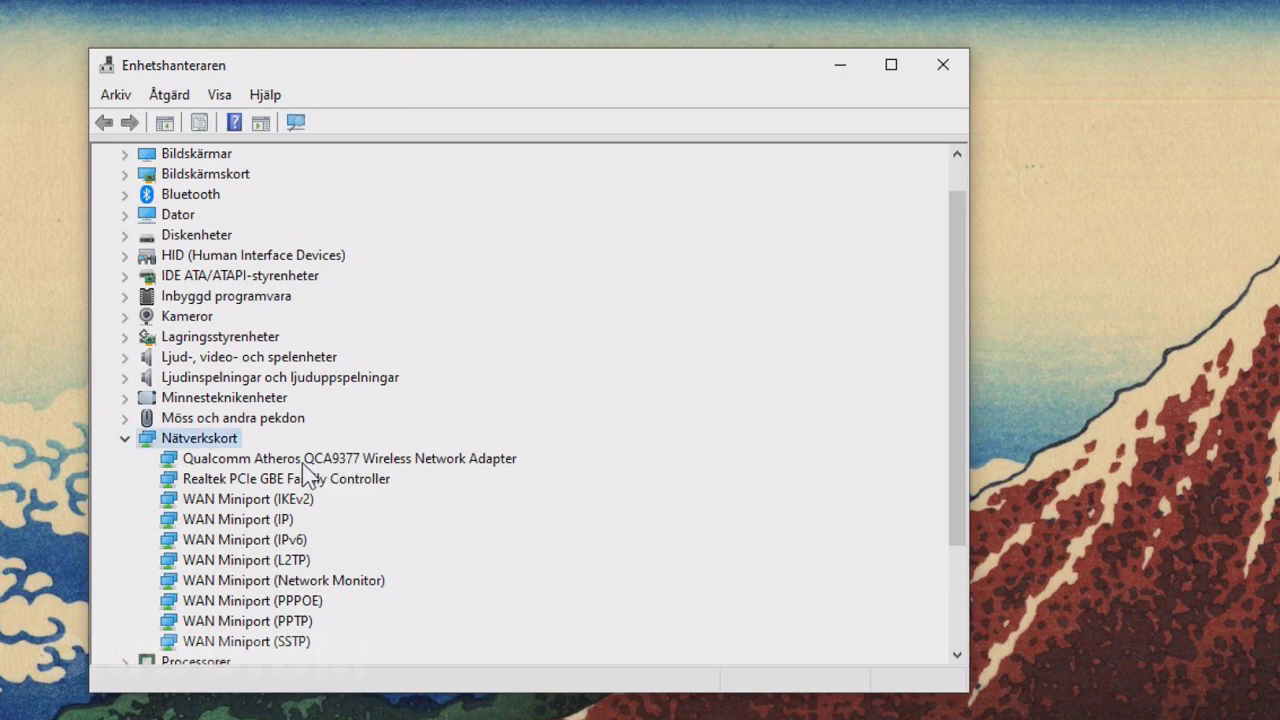
{"action": "right_click", "coordinate": [300, 461]}
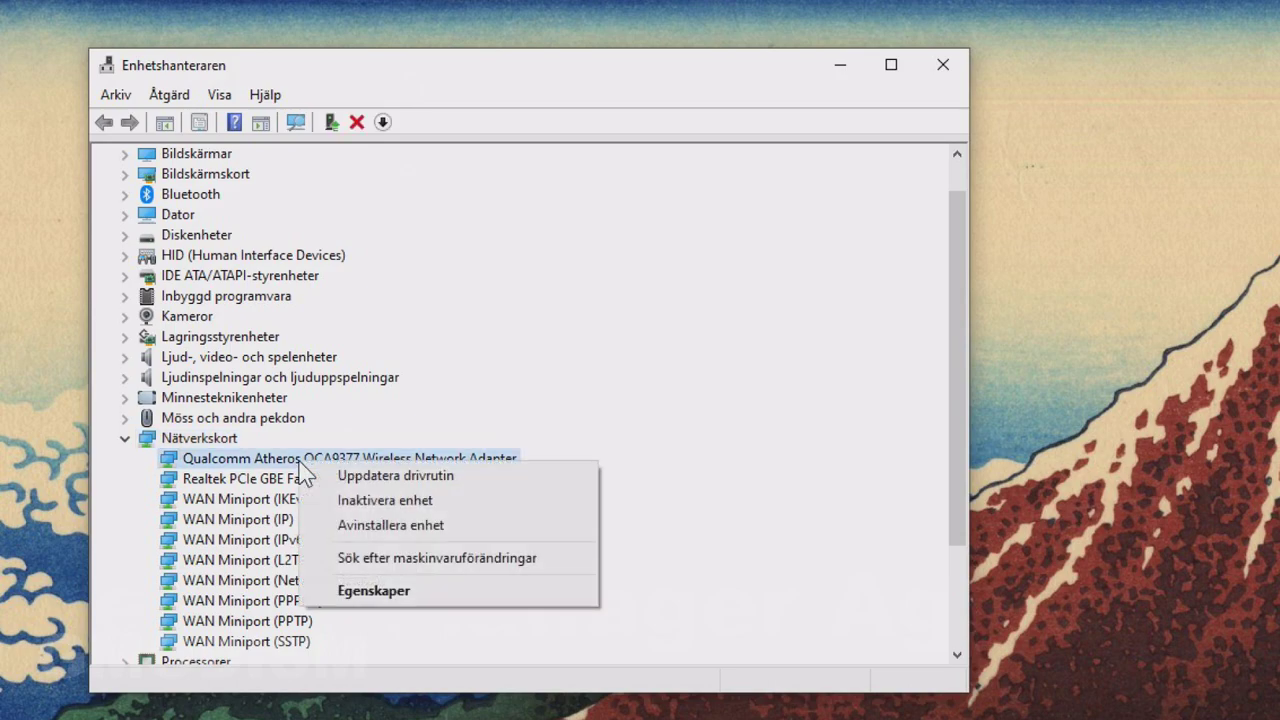
{"action": "left_click", "coordinate": [398, 477]}
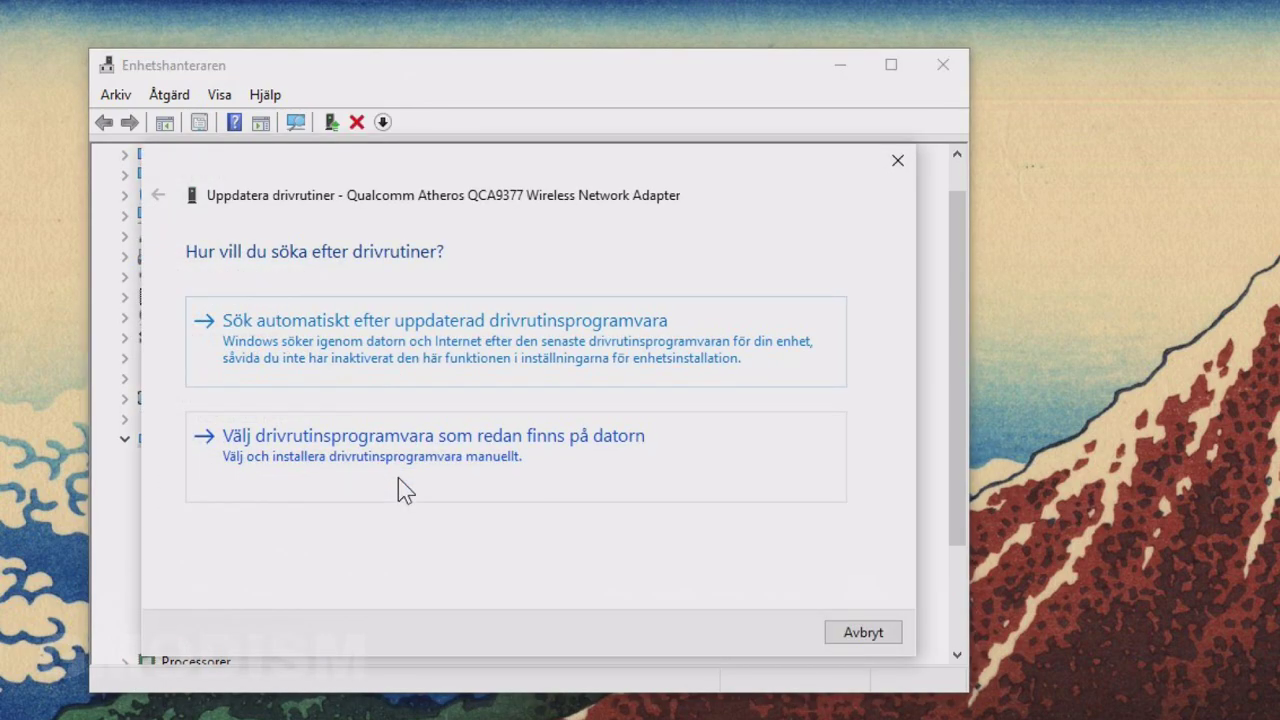
{"action": "left_click", "coordinate": [560, 352]}
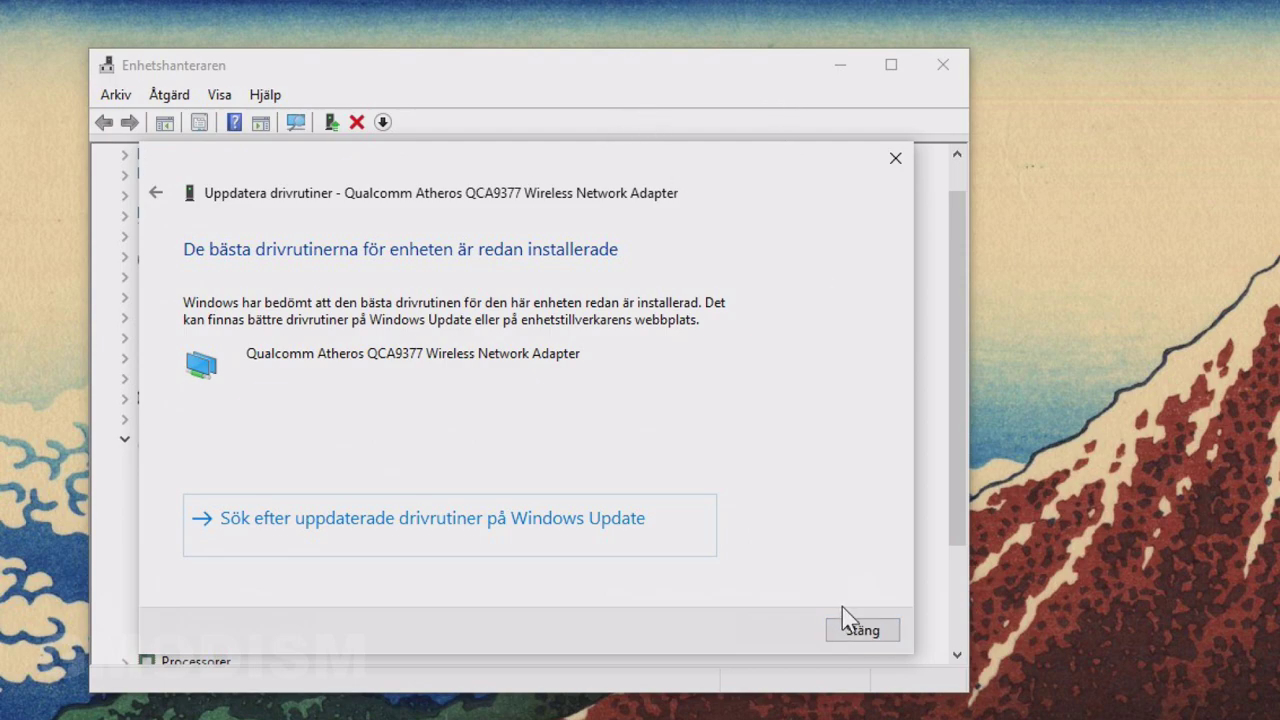
{"action": "left_click", "coordinate": [830, 632]}
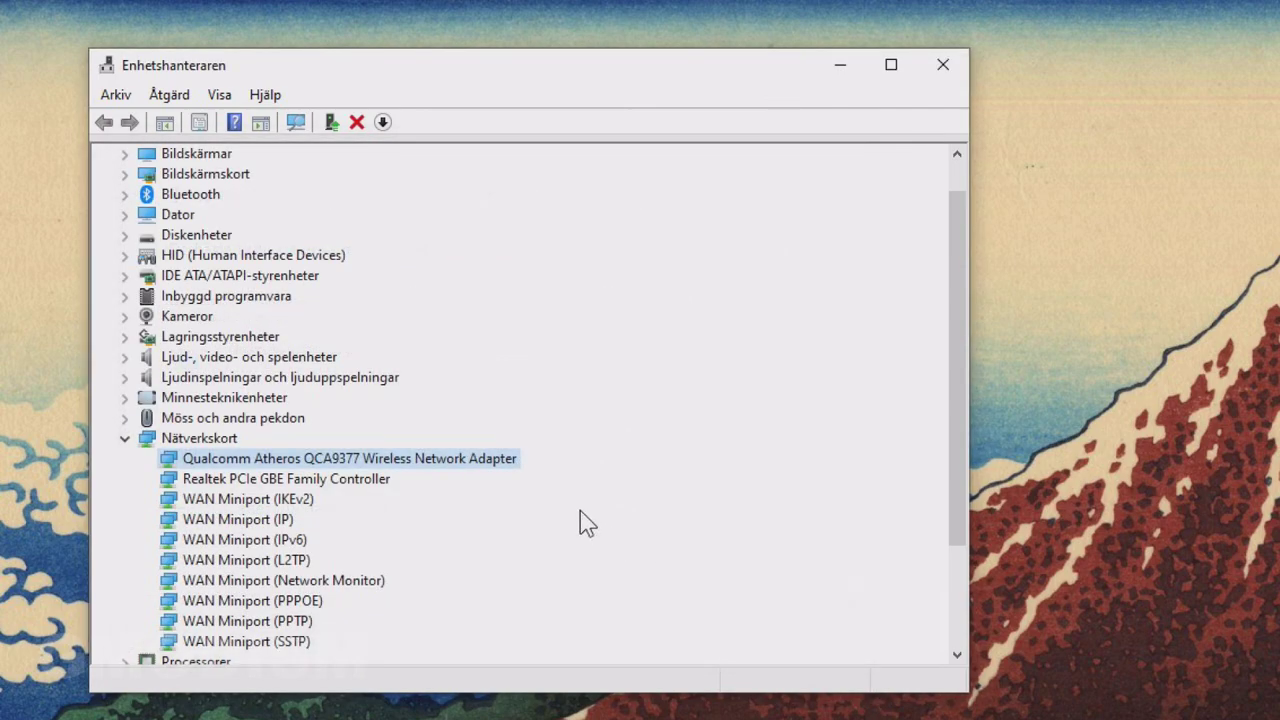
Switch the Realtek PCIe GbE Family Controller to driver version 9.1.409.2015, picked from the local driver list.
{"action": "left_click", "coordinate": [365, 484]}
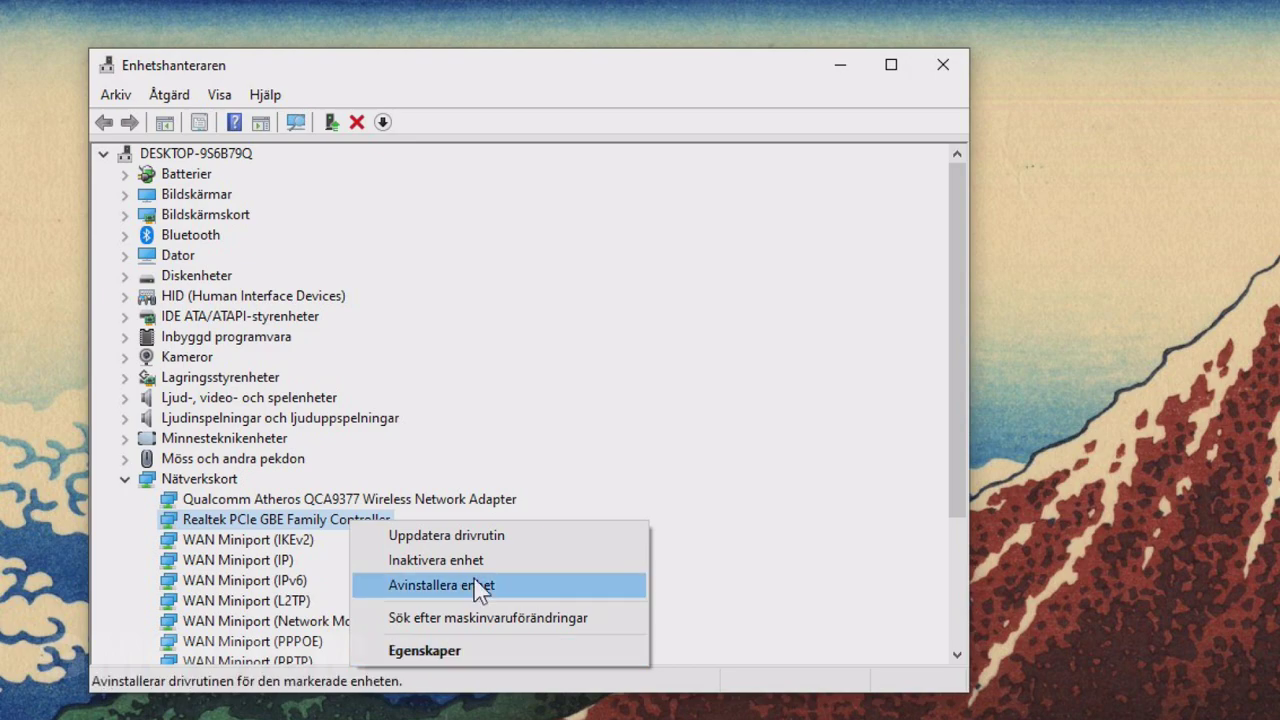
{"action": "left_click", "coordinate": [455, 537]}
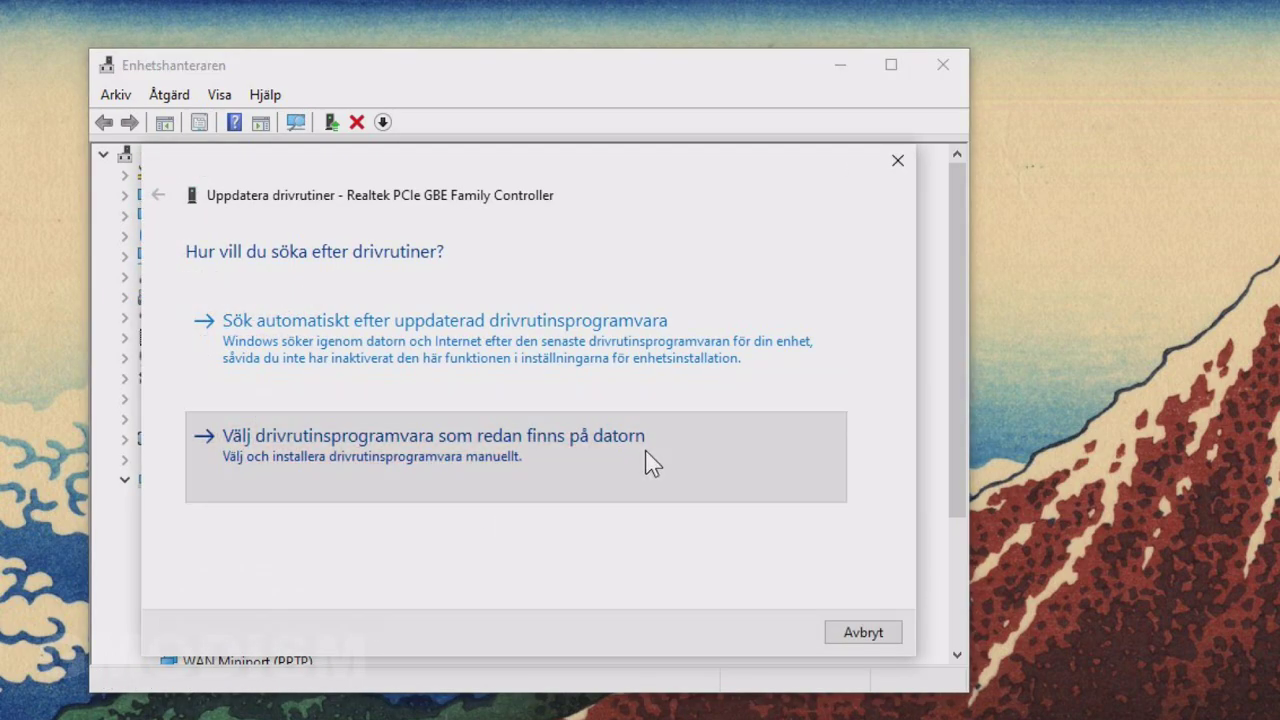
{"action": "left_click", "coordinate": [648, 455]}
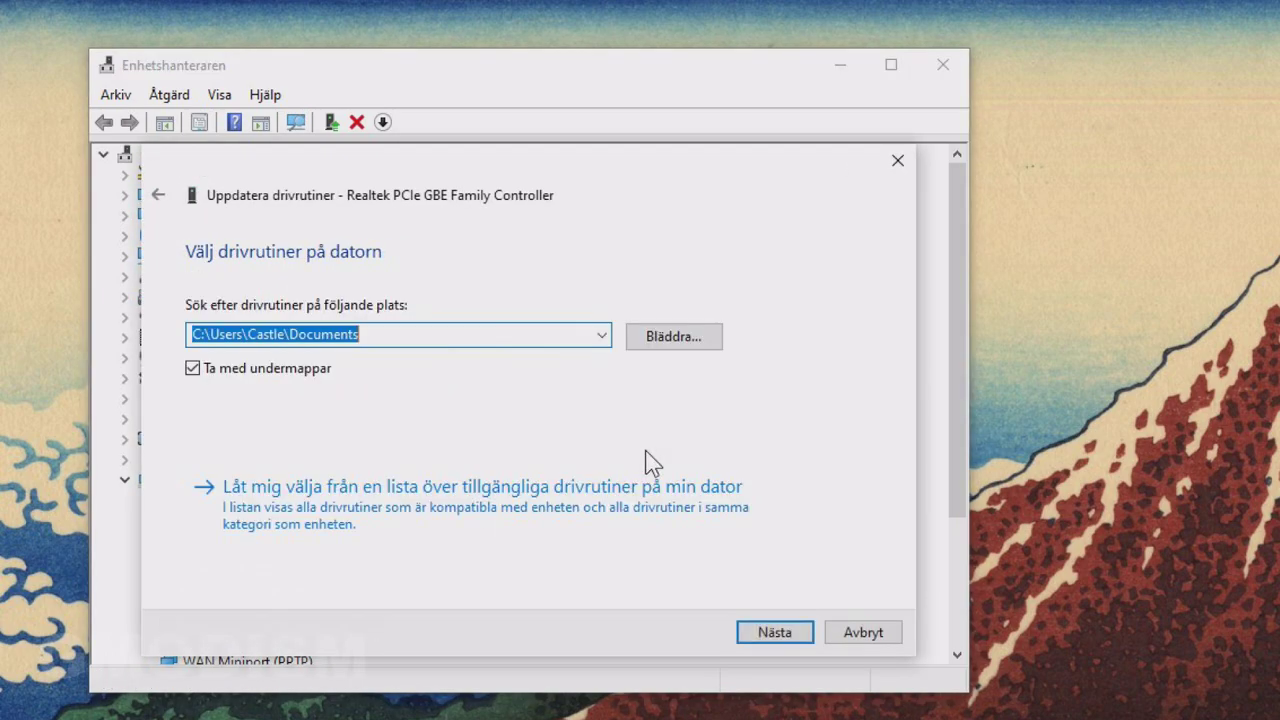
{"action": "left_click", "coordinate": [430, 502]}
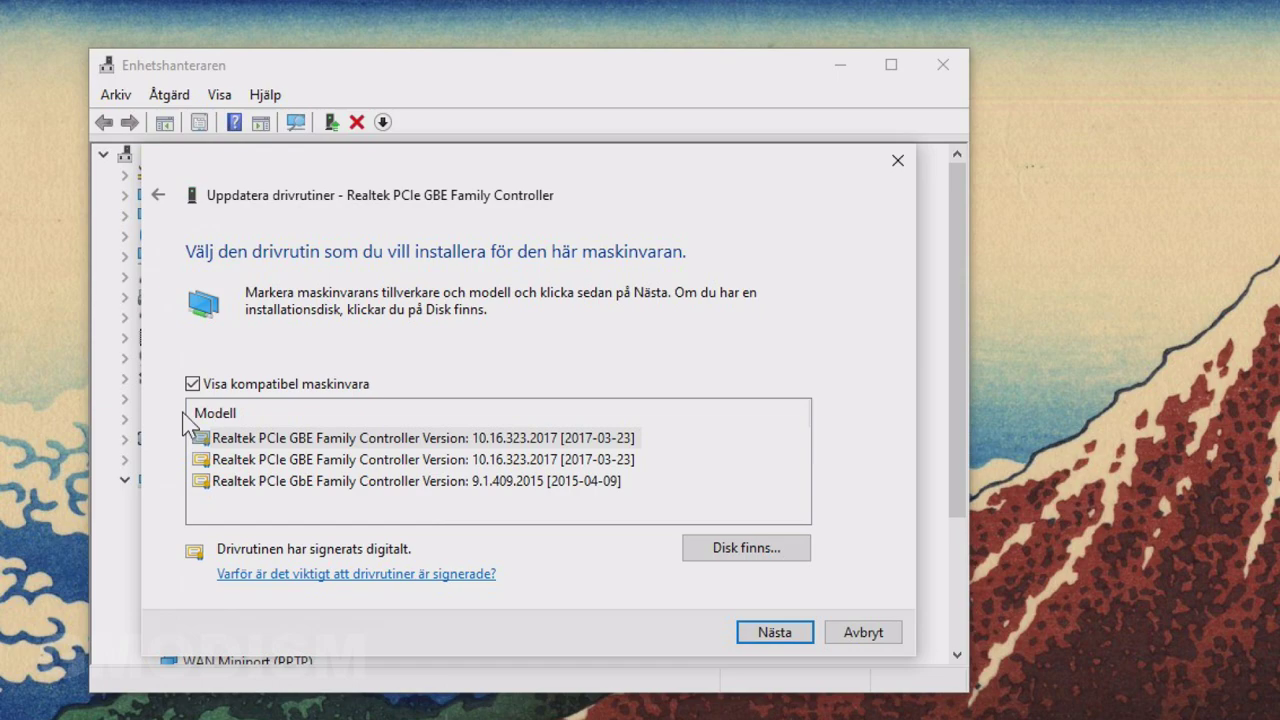
{"action": "left_click", "coordinate": [332, 485]}
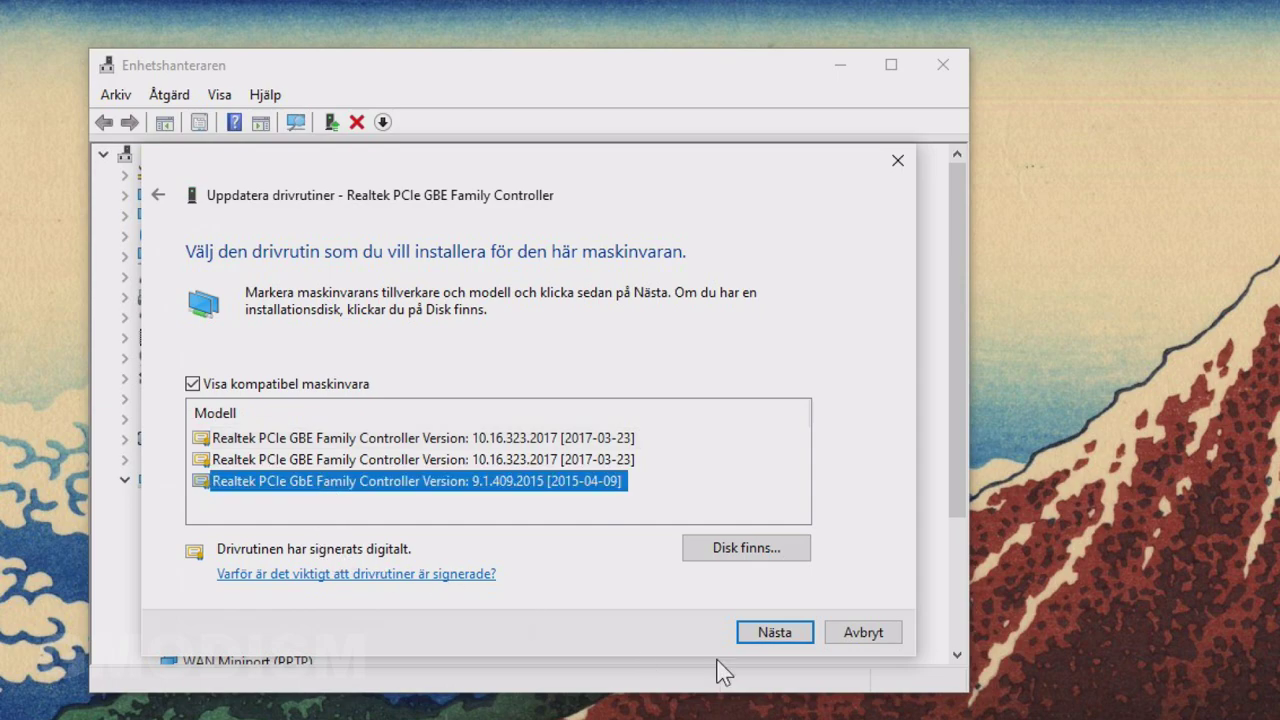
{"action": "left_click", "coordinate": [756, 637]}
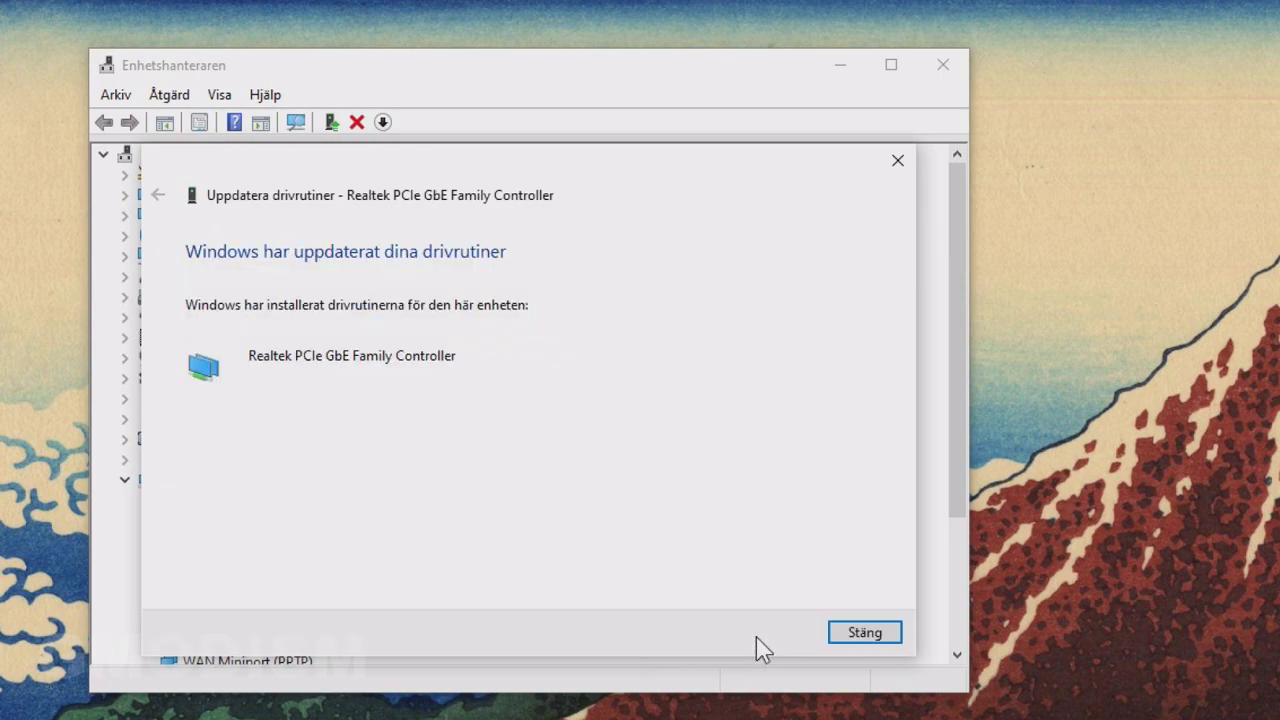
{"action": "left_click", "coordinate": [866, 632]}
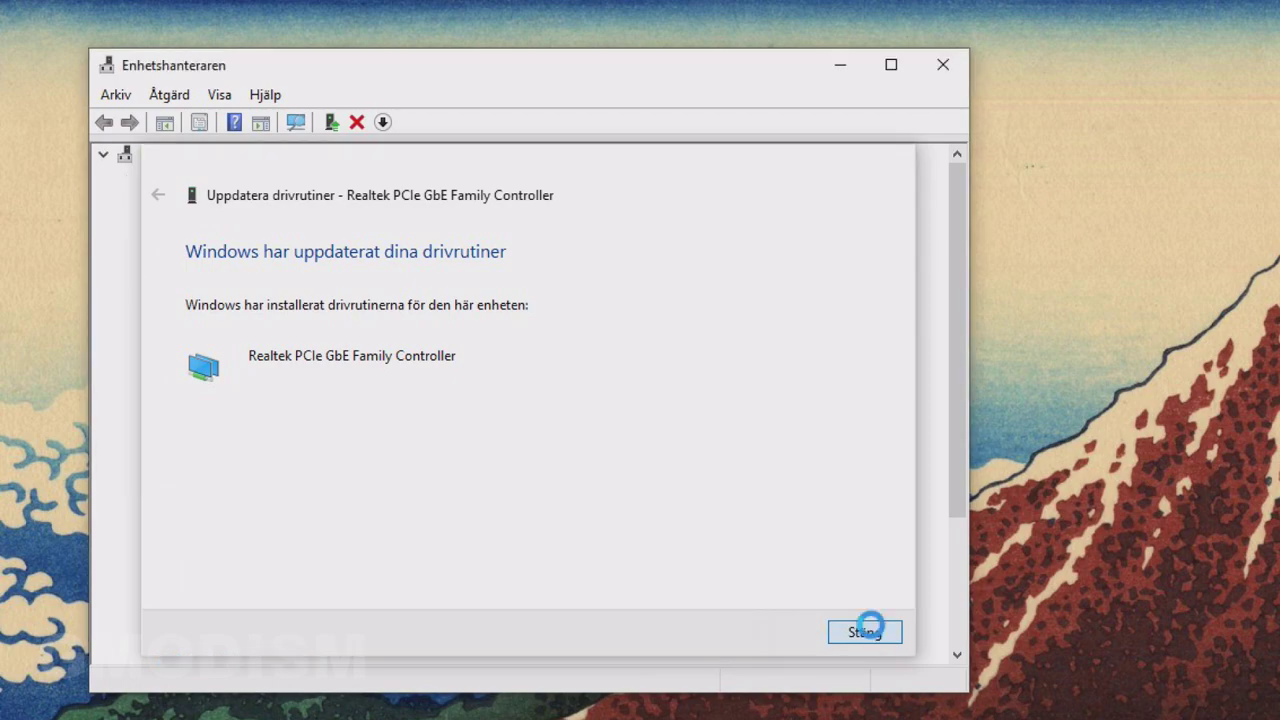
From the QCA9377 adapter's Drivrutin tab, install the Qualcomm Atheros Communications Inc. driver from the local list.
{"action": "right_click", "coordinate": [450, 498]}
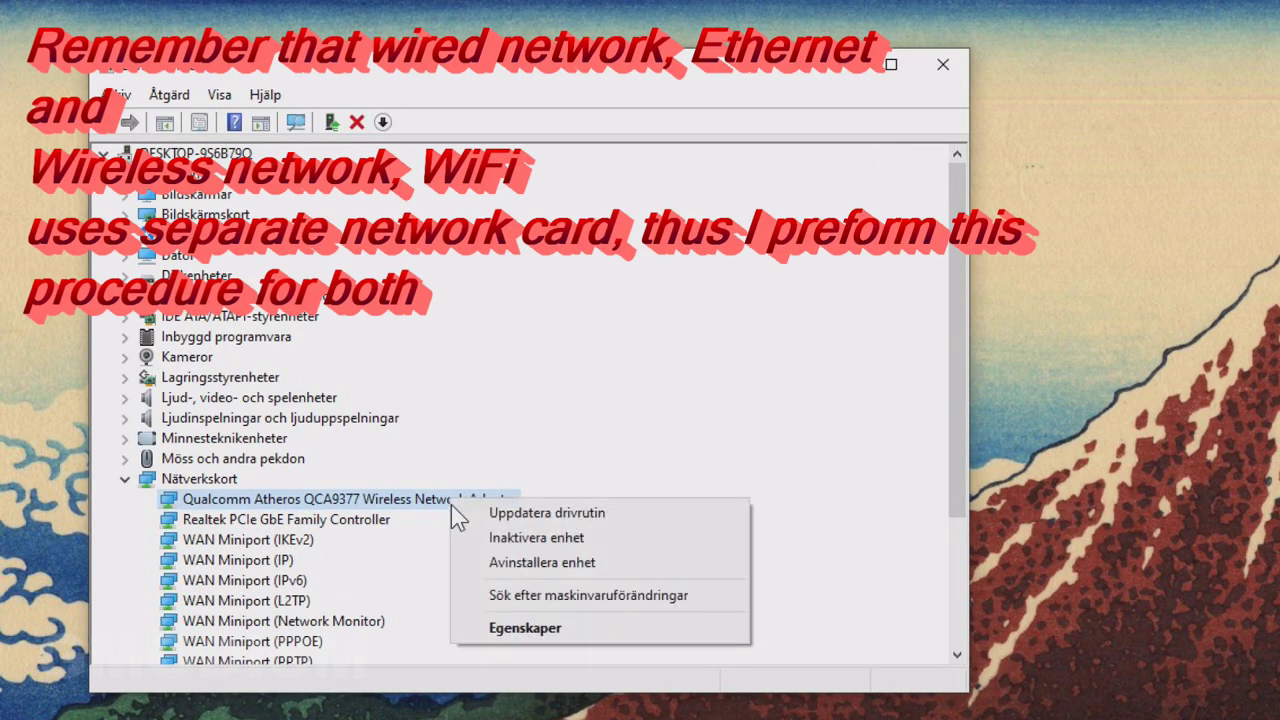
{"action": "left_click", "coordinate": [564, 628]}
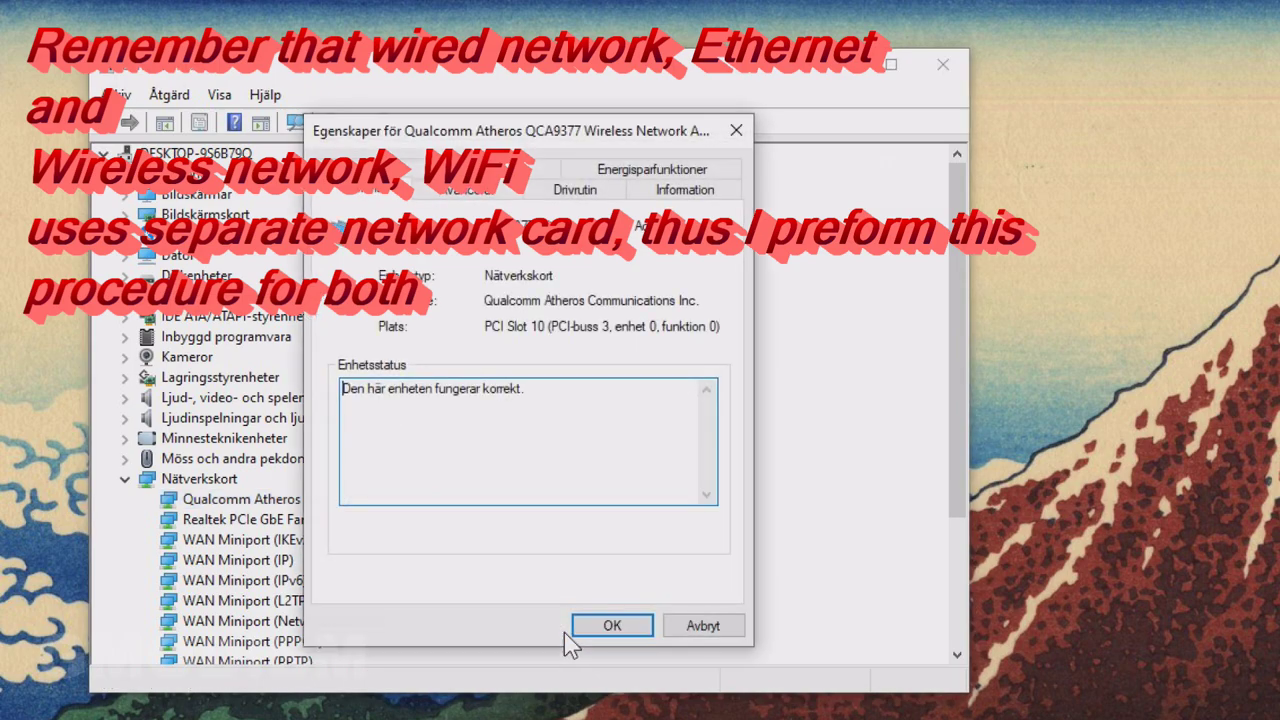
{"action": "left_click", "coordinate": [563, 189]}
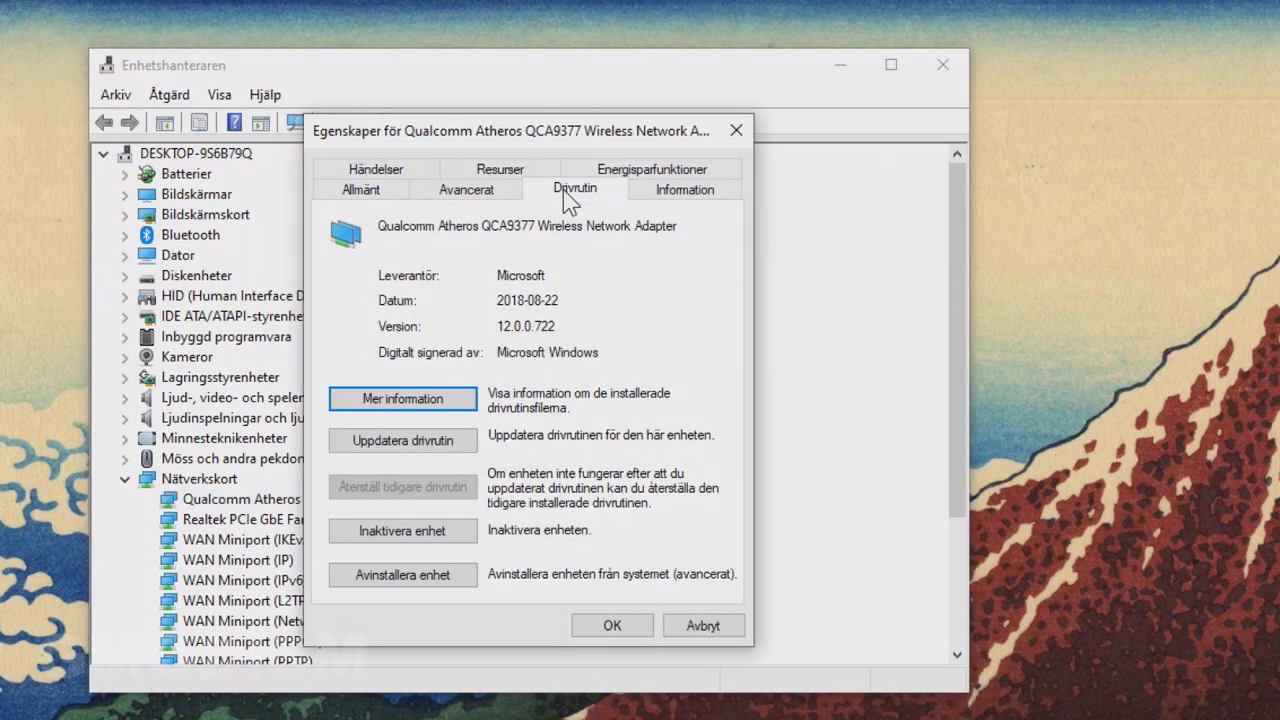
{"action": "left_click", "coordinate": [406, 440]}
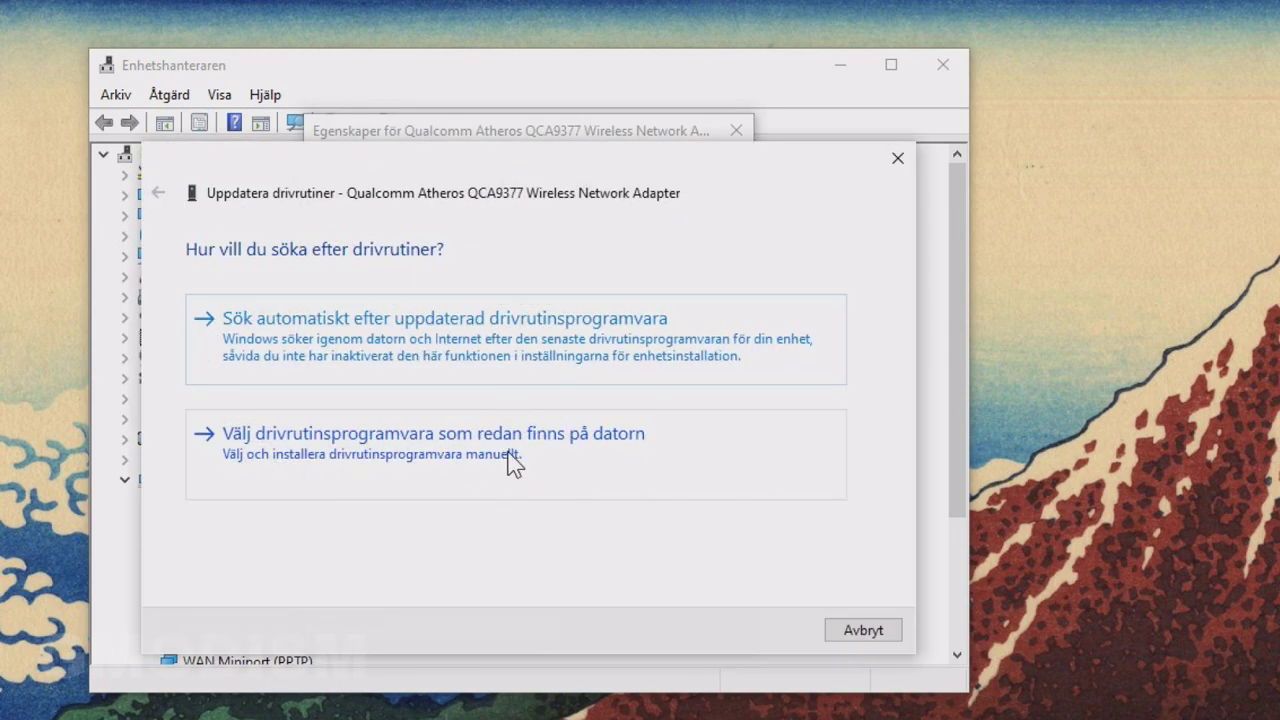
{"action": "left_click", "coordinate": [513, 462]}
{"action": "left_click", "coordinate": [385, 515]}
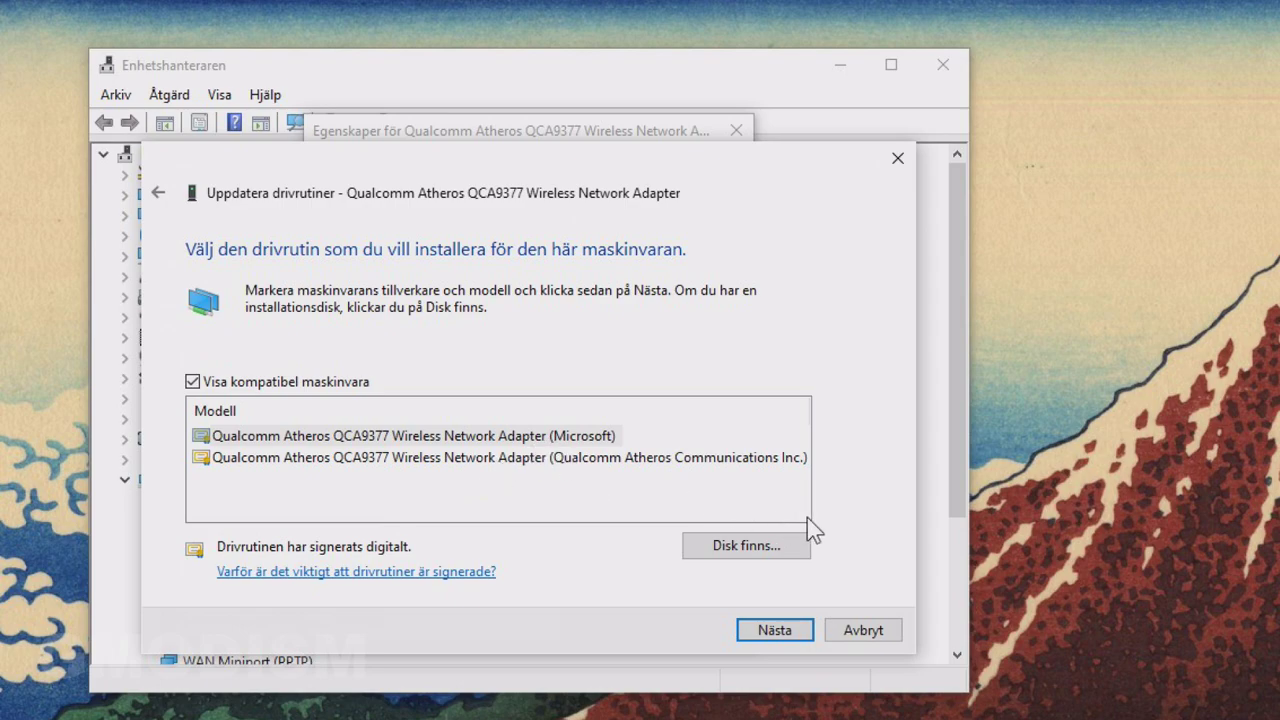
{"action": "left_click", "coordinate": [321, 465]}
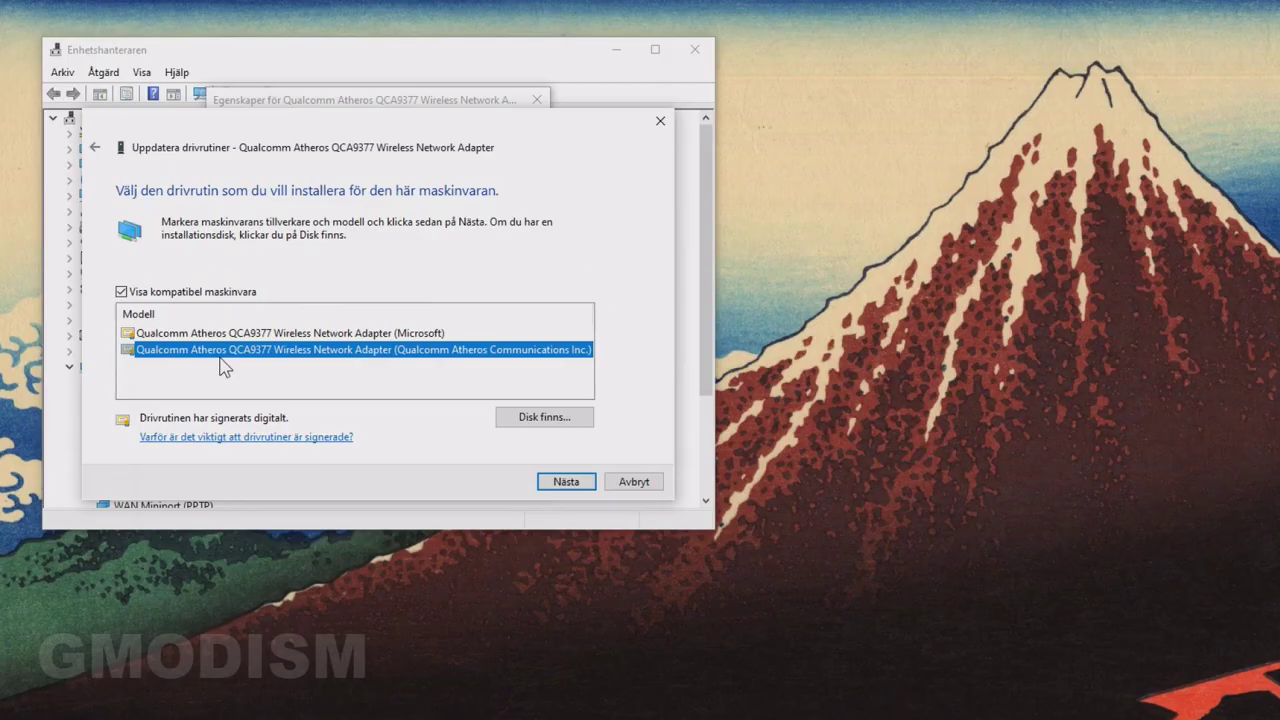
{"action": "left_click_drag", "start_coordinate": [572, 166], "coordinate": [1172, 203]}
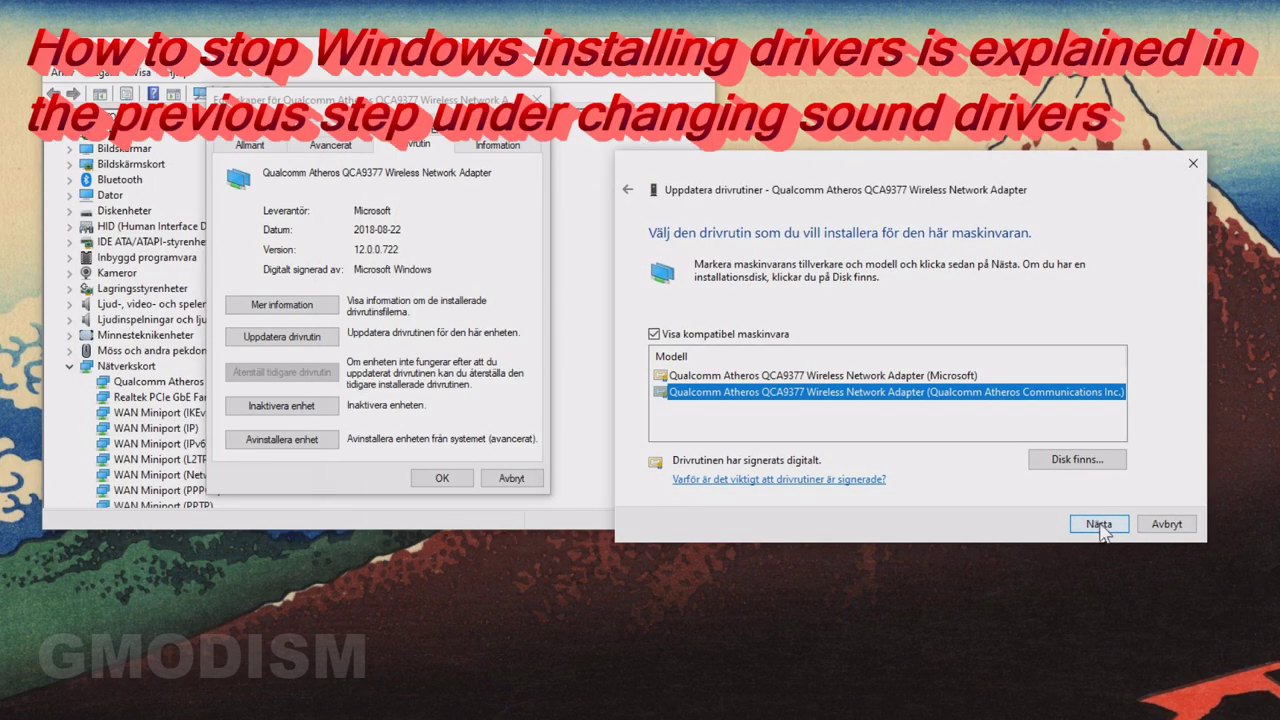
{"action": "left_click", "coordinate": [1098, 523]}
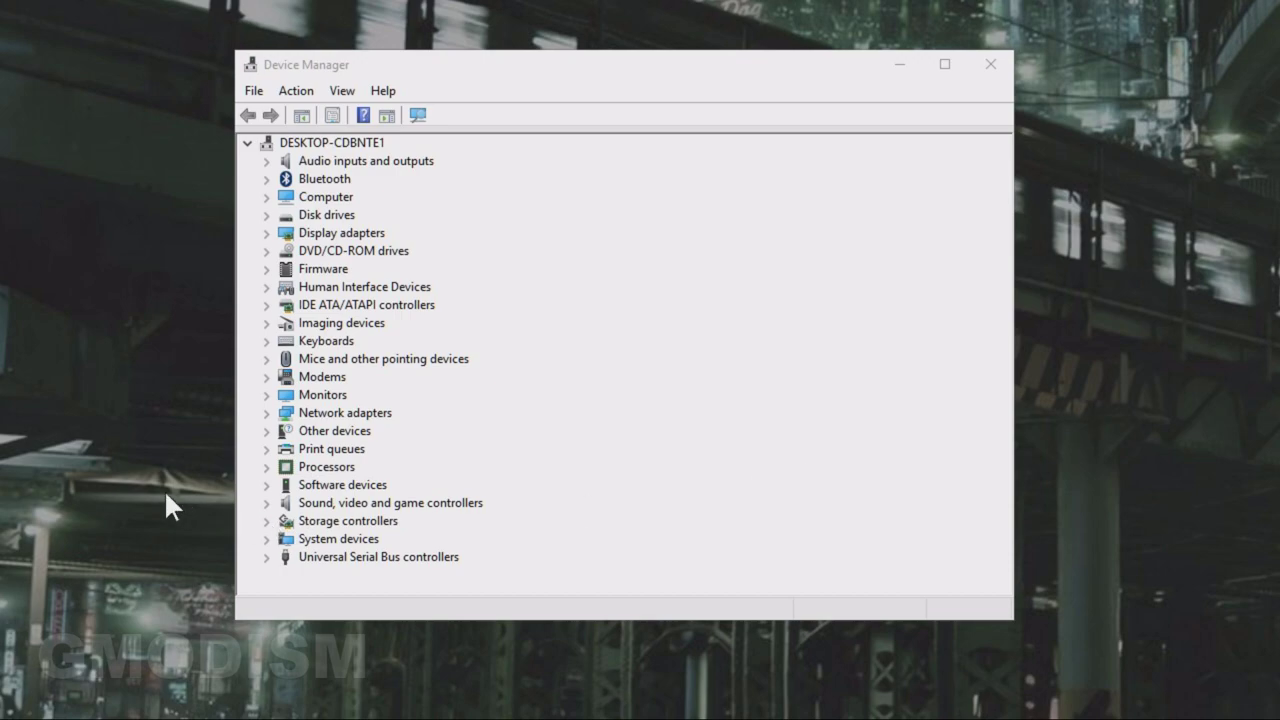
Expand Network adapters and open Properties for the Intel(R) I211 Gigabit Network Connection.
{"action": "left_click", "coordinate": [266, 413]}
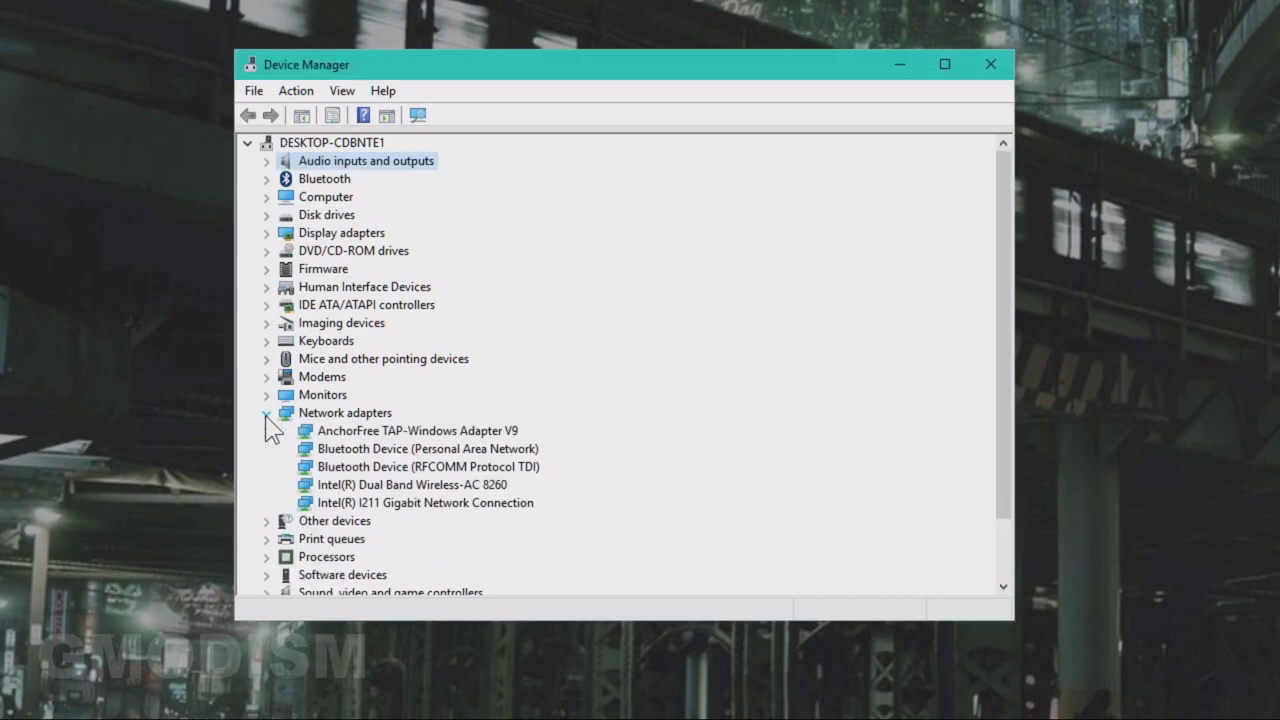
{"action": "left_click", "coordinate": [455, 490]}
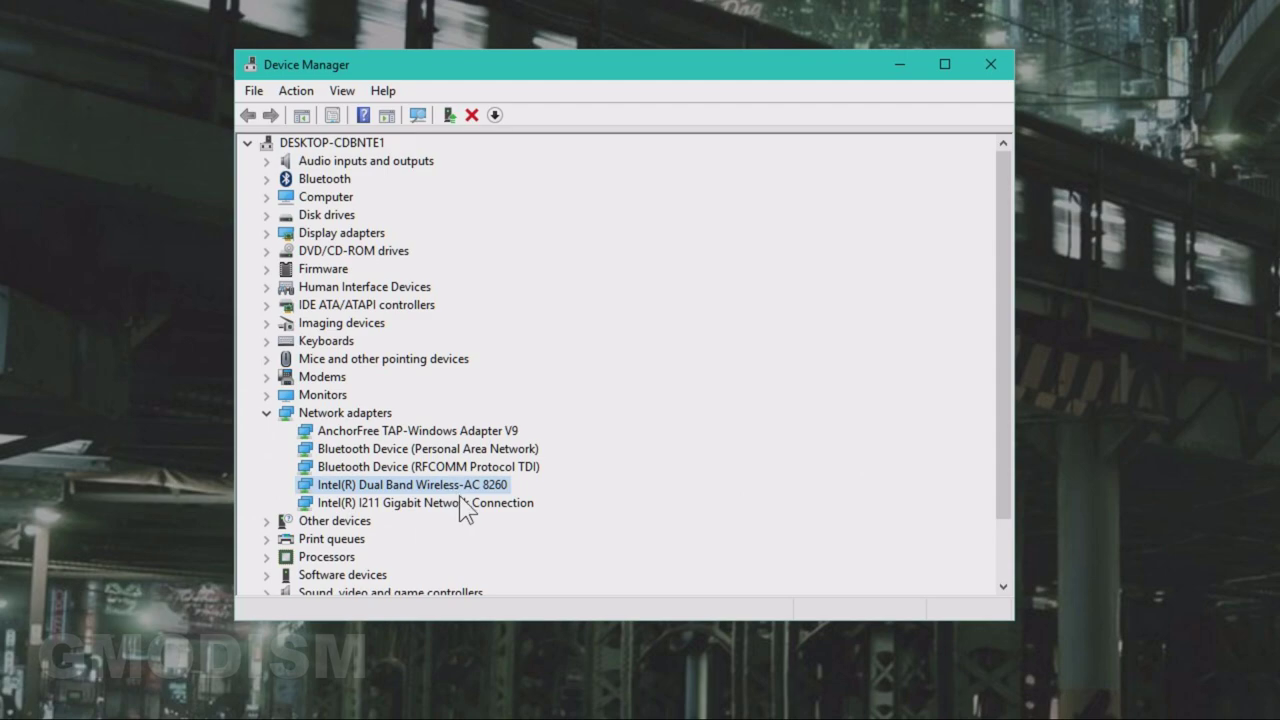
{"action": "left_click", "coordinate": [466, 503]}
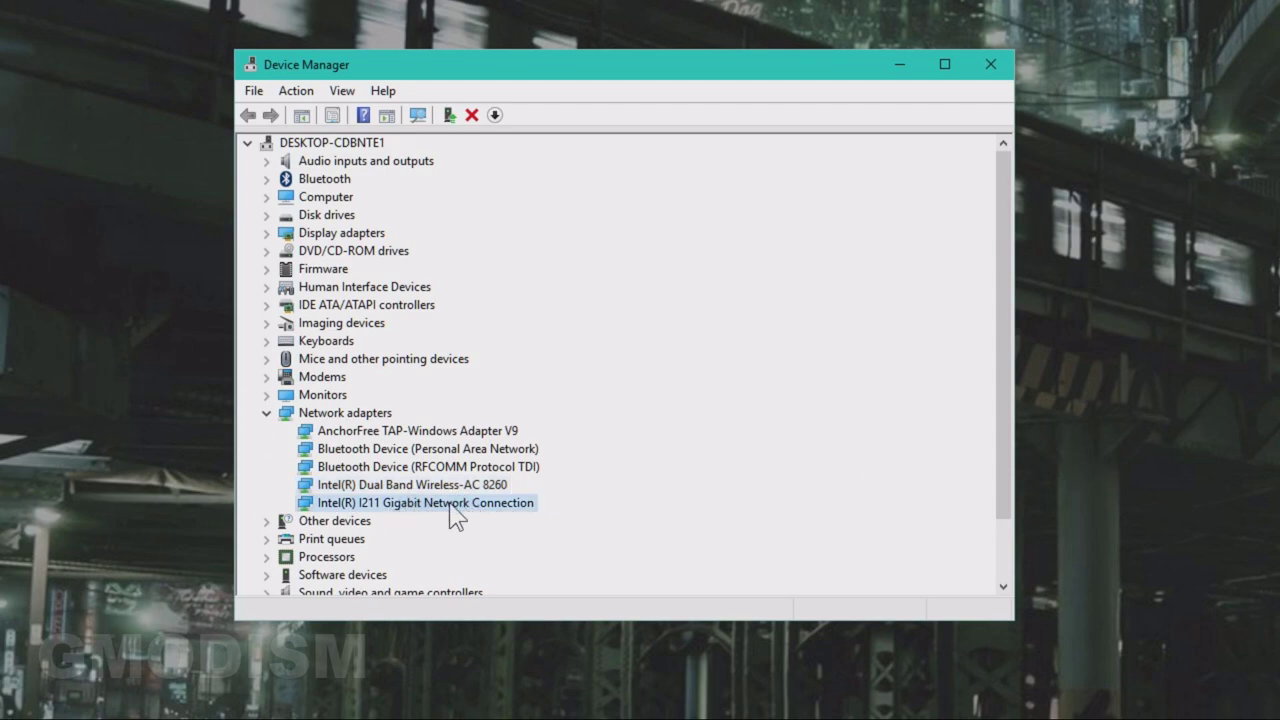
{"action": "double_click", "coordinate": [441, 505]}
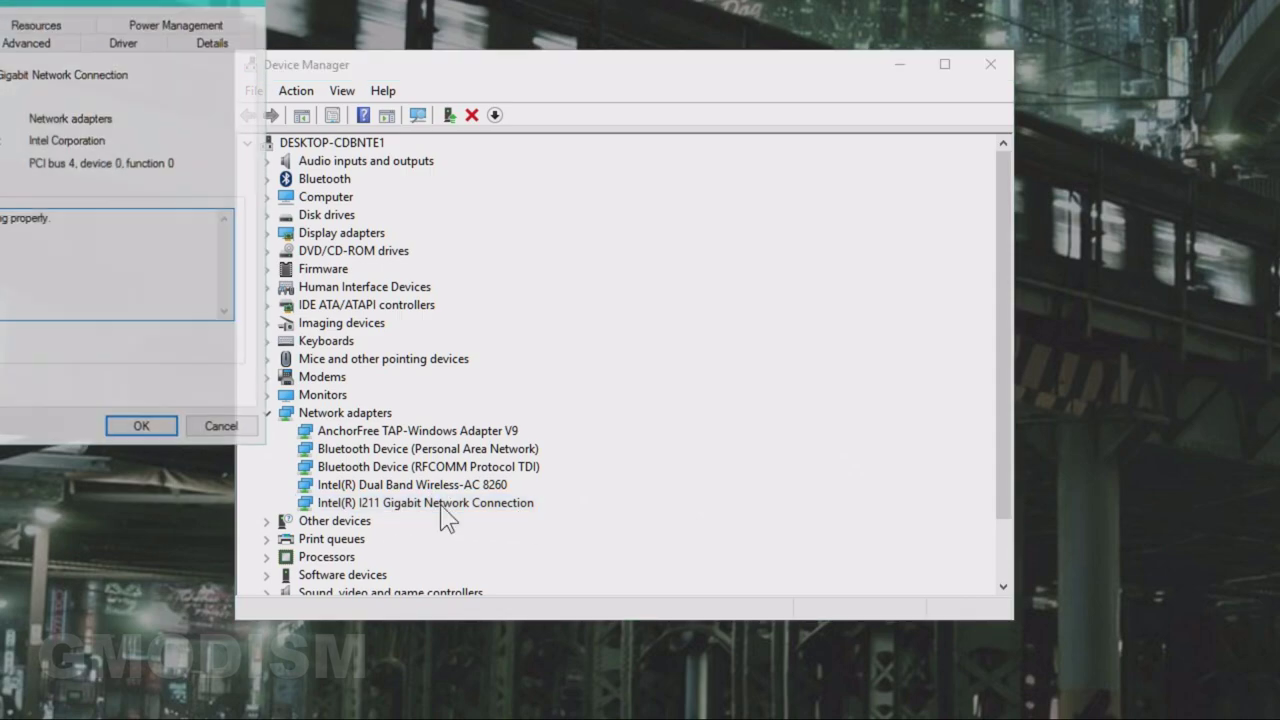
{"action": "left_click_drag", "start_coordinate": [0, 5], "coordinate": [503, 131]}
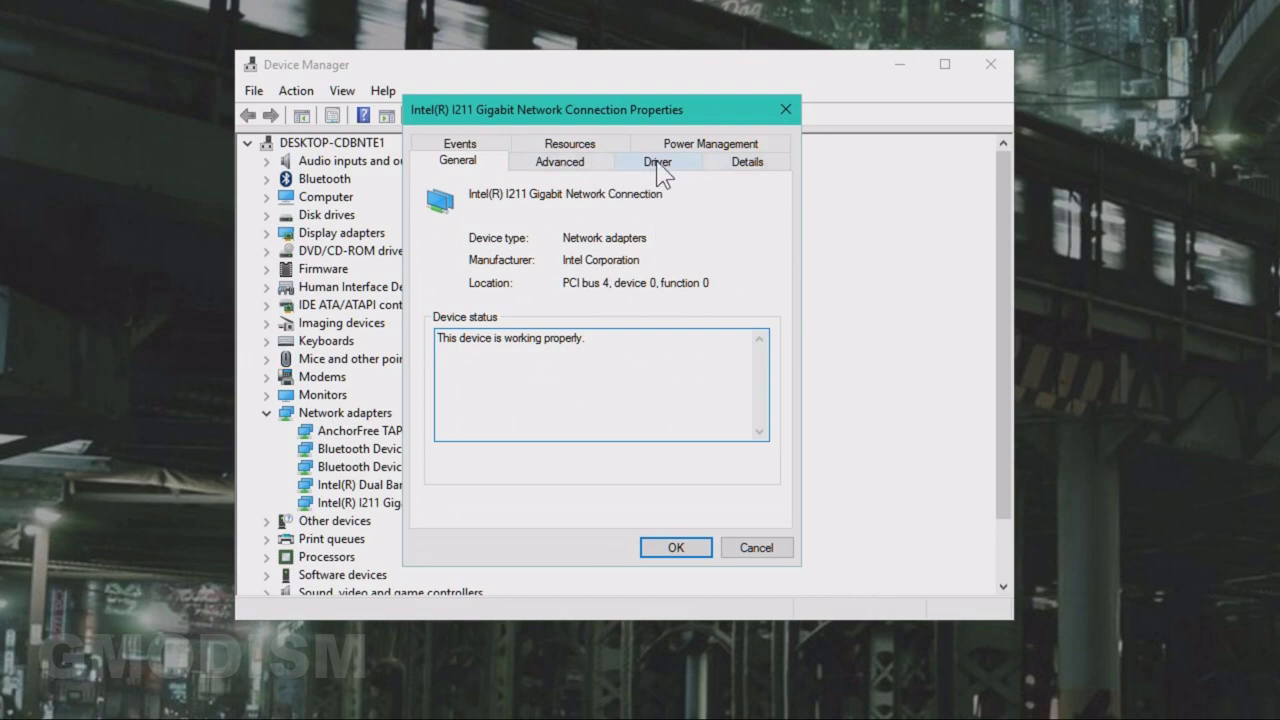
On Power Management, untick 'Allow the computer to turn off this device to save power' and confirm.
{"action": "left_click", "coordinate": [710, 145]}
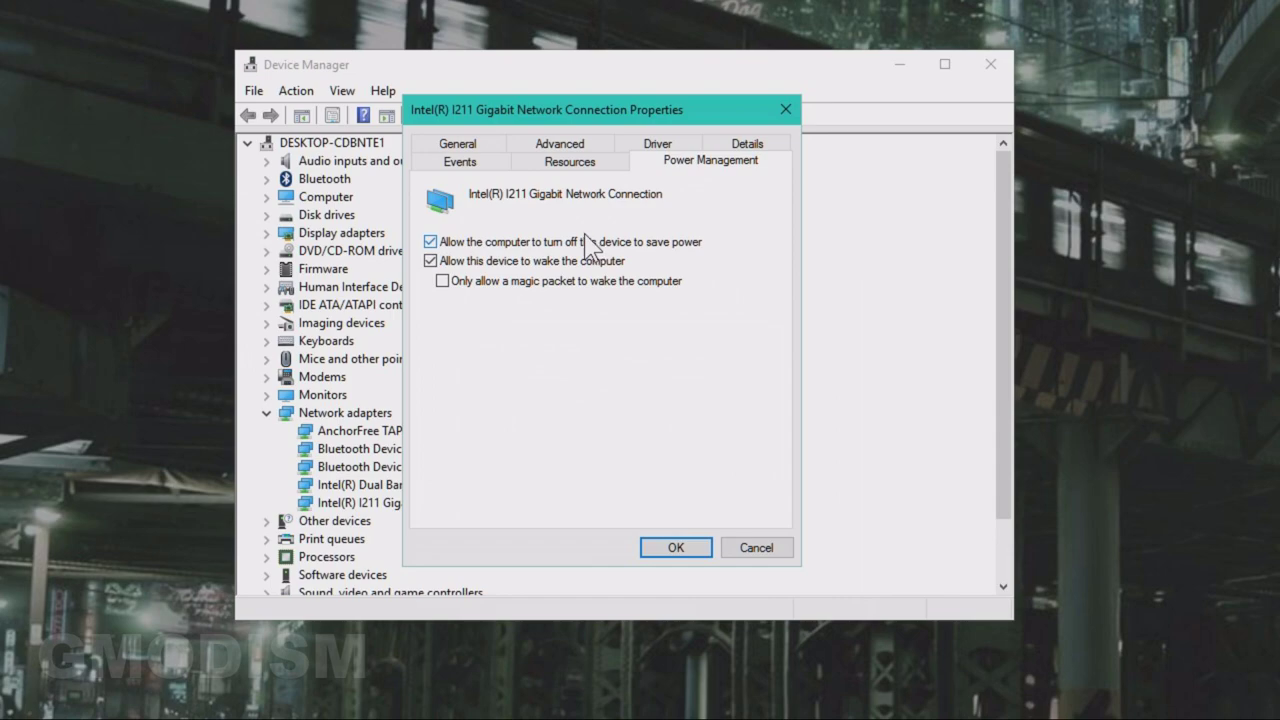
{"action": "left_click", "coordinate": [431, 242]}
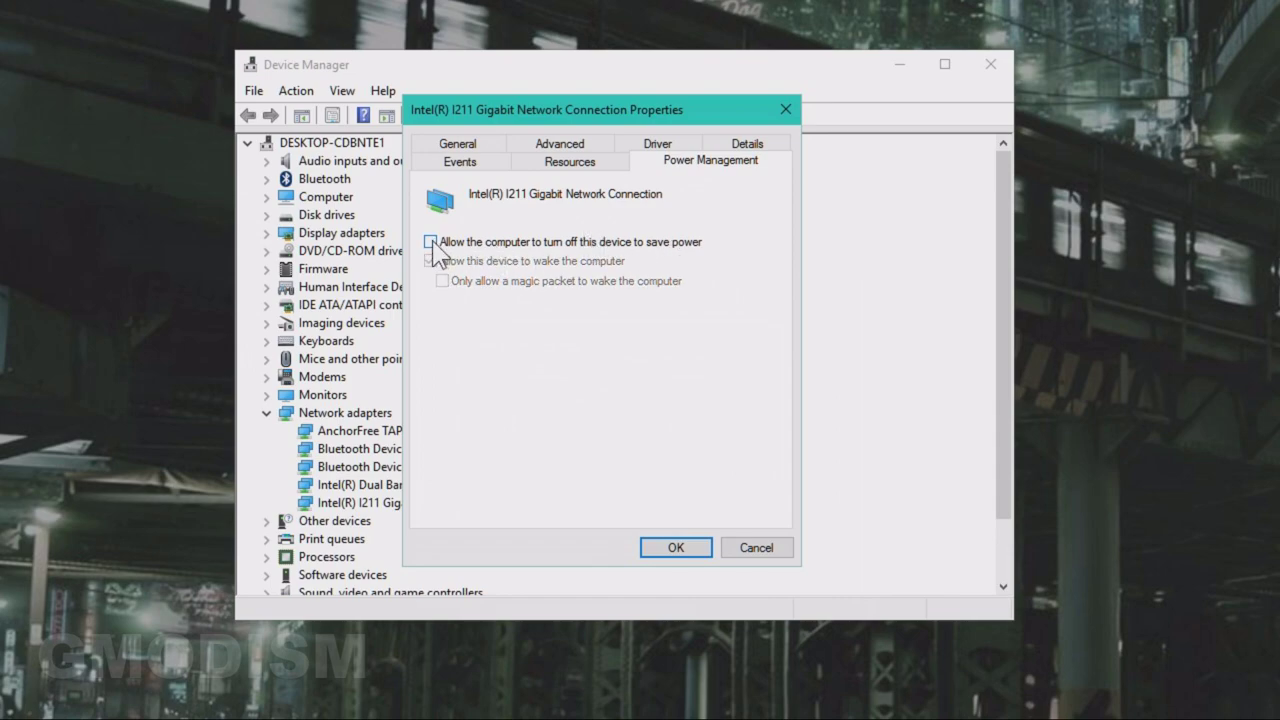
{"action": "left_click", "coordinate": [676, 547]}
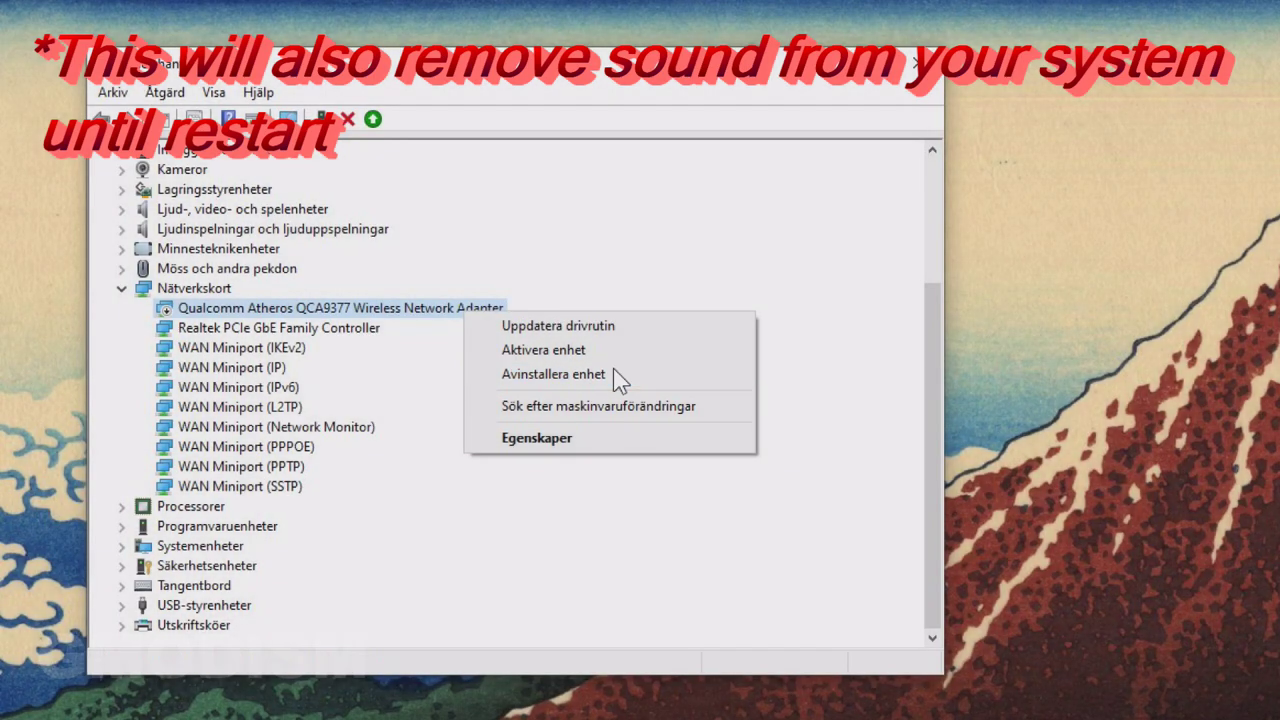
Uninstall the Qualcomm wireless adapter, also deleting its driver software.
{"action": "left_click", "coordinate": [614, 372]}
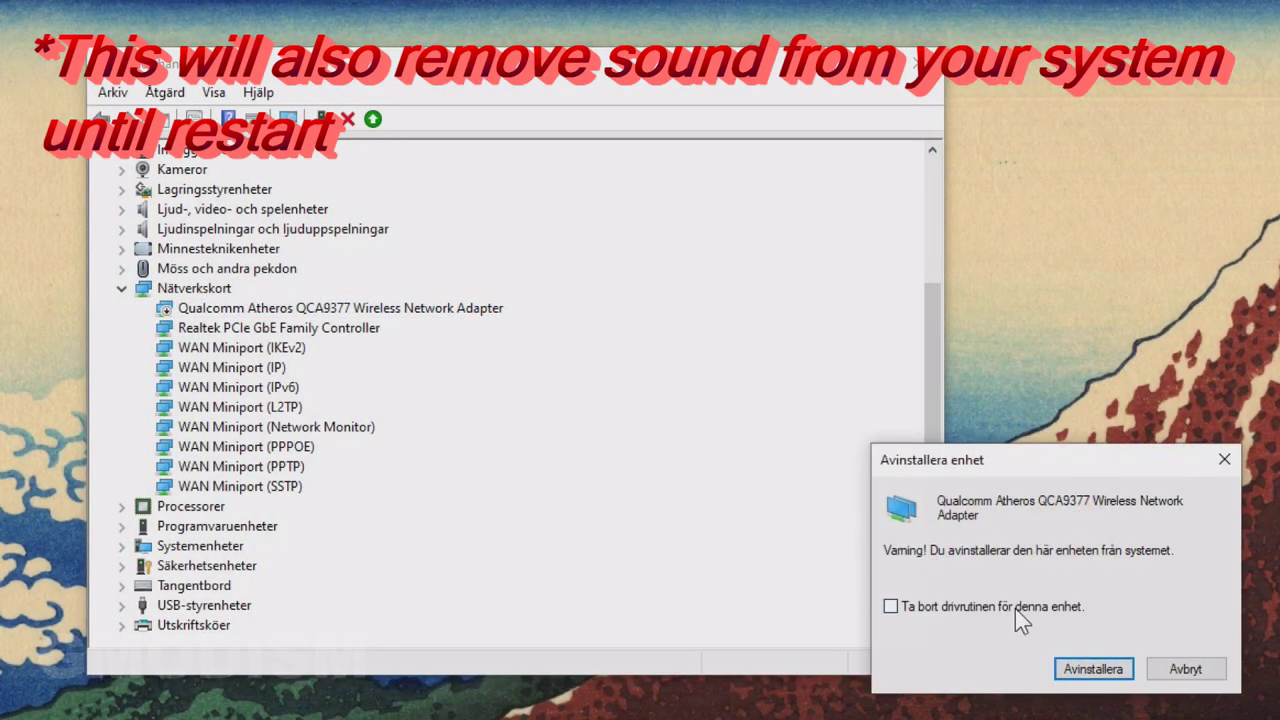
{"action": "left_click", "coordinate": [984, 614]}
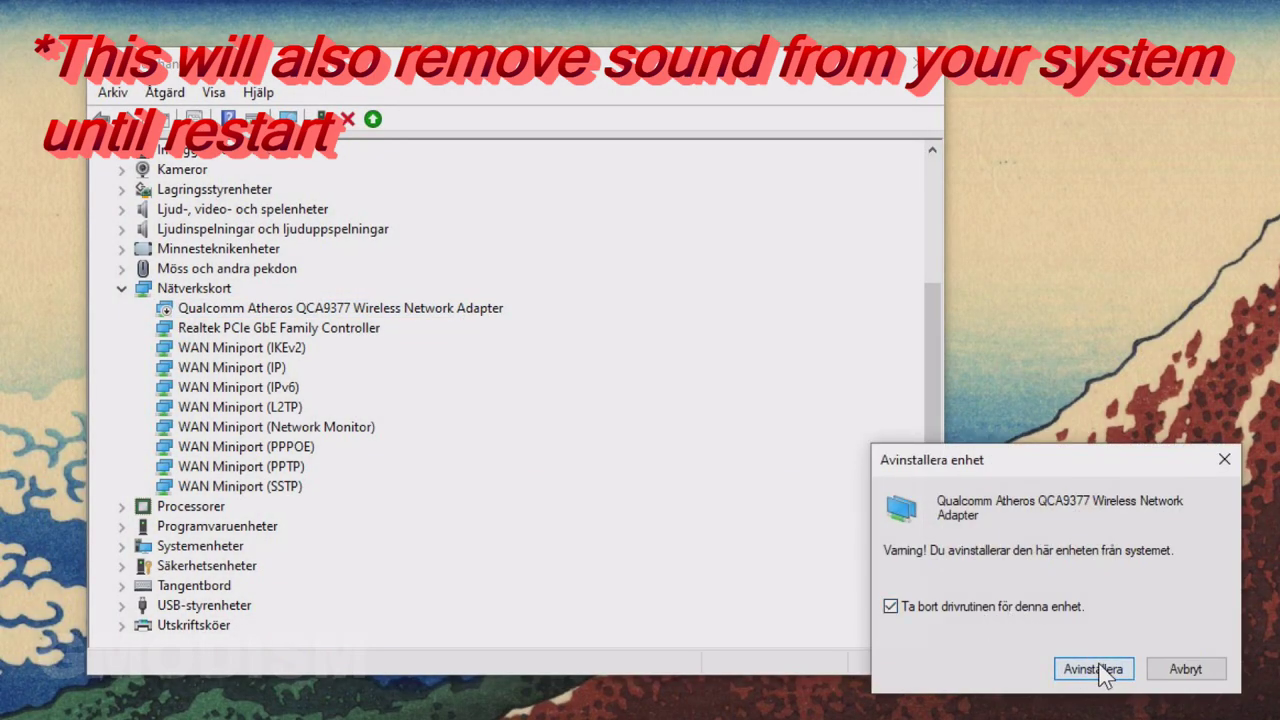
{"action": "left_click", "coordinate": [1100, 668]}
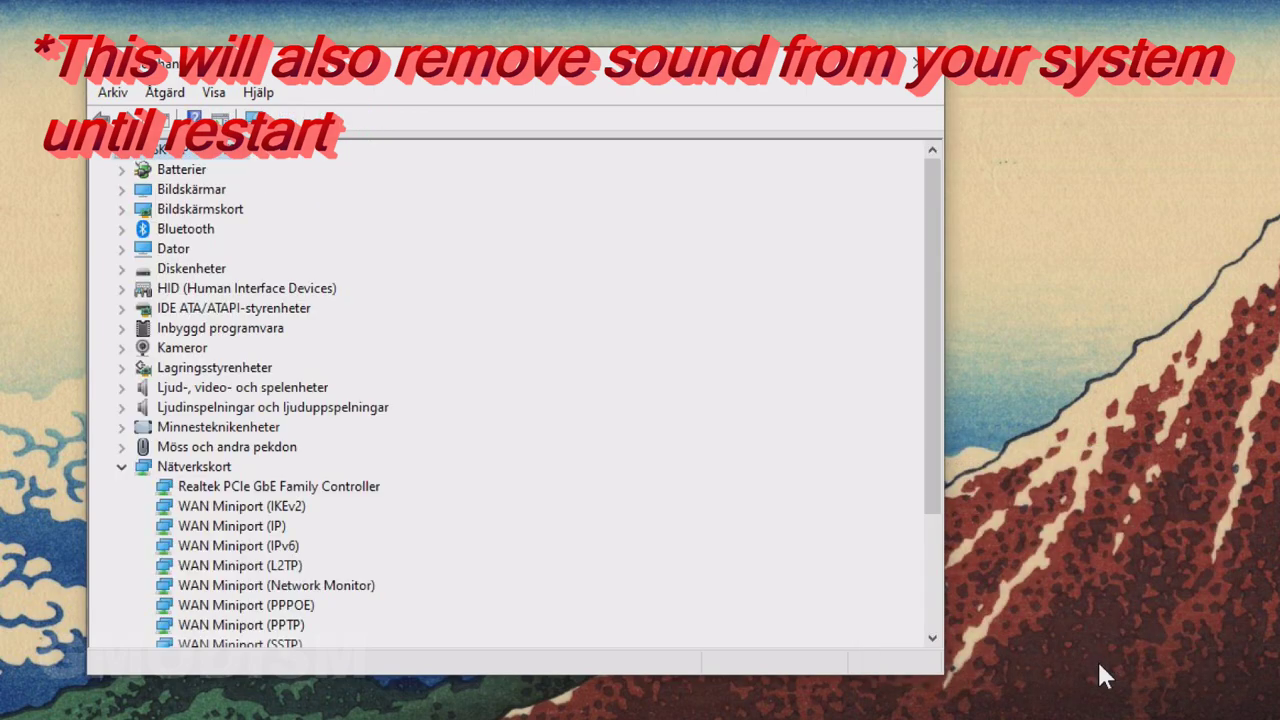
Uninstall the Realtek PCIe GbE Family Controller.
{"action": "right_click", "coordinate": [280, 487]}
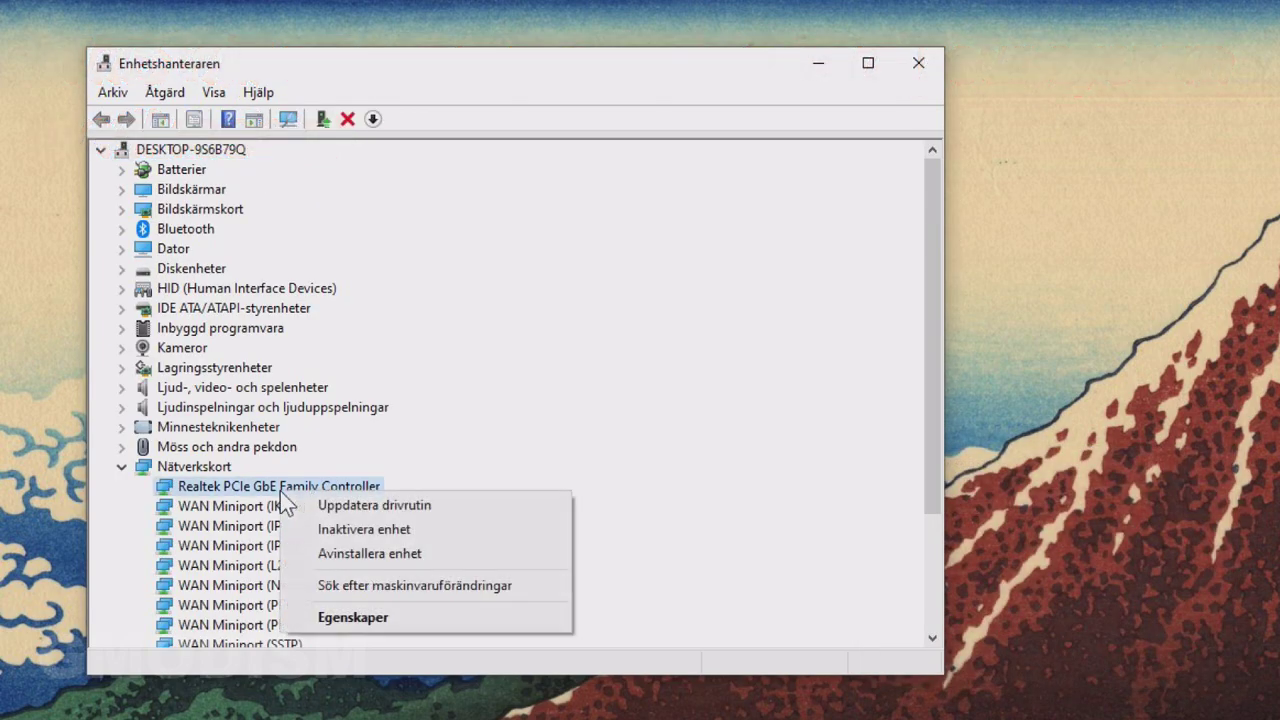
{"action": "left_click", "coordinate": [388, 560]}
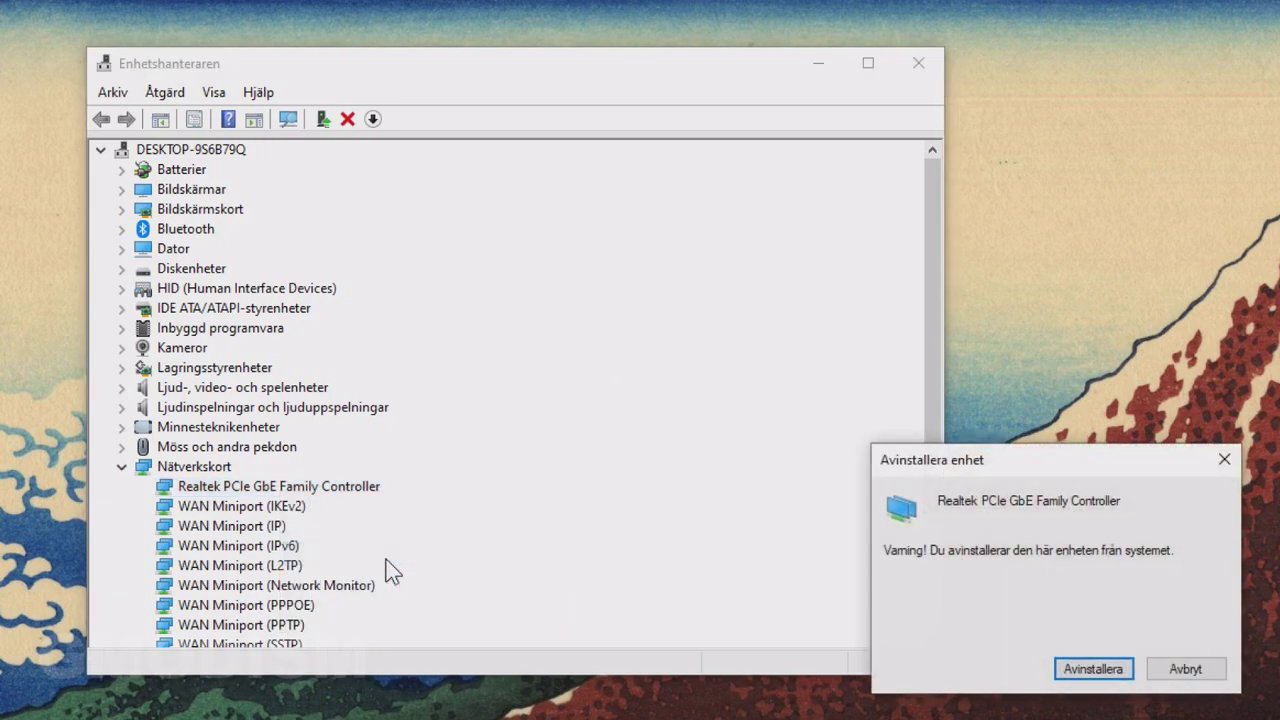
{"action": "left_click", "coordinate": [1110, 665]}
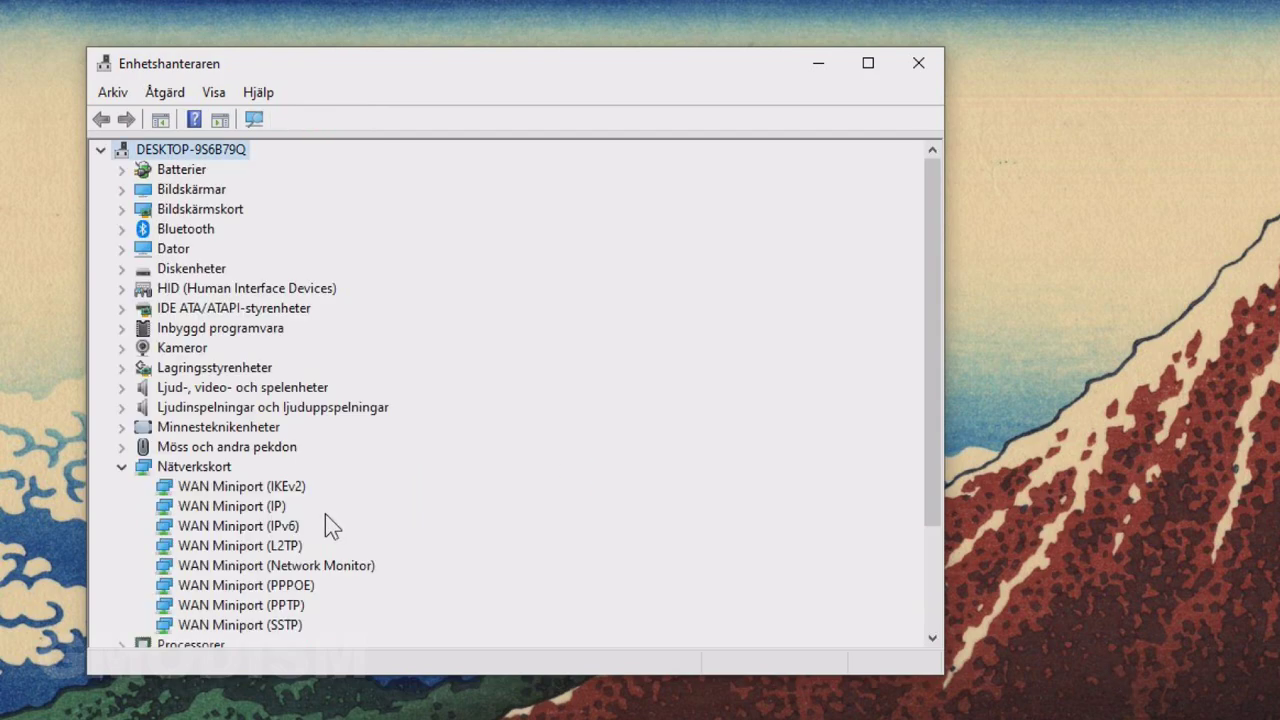
Uninstall the WAN Miniport (IKEv2), (IP), (IPv6) and (L2TP) adapters.
{"action": "scroll", "coordinate": [325, 513], "scroll_direction": "down", "scroll_amount": 1}
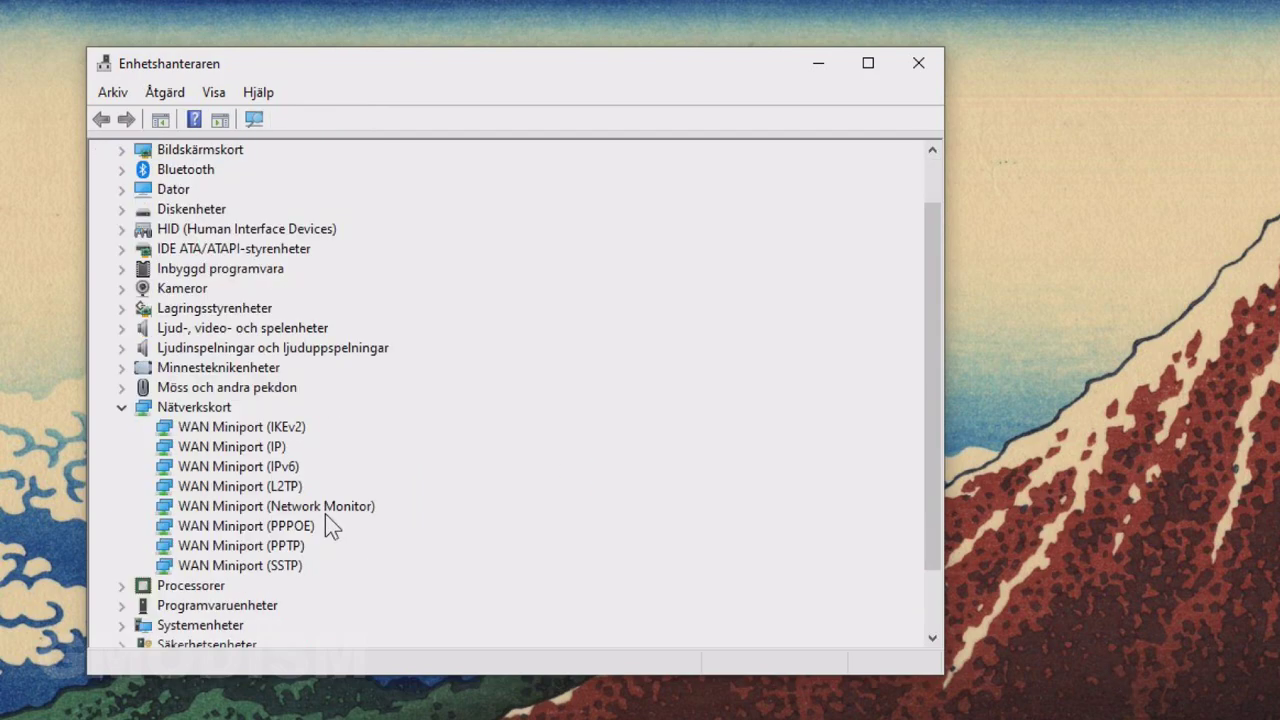
{"action": "left_click", "coordinate": [258, 421]}
{"action": "right_click", "coordinate": [258, 421]}
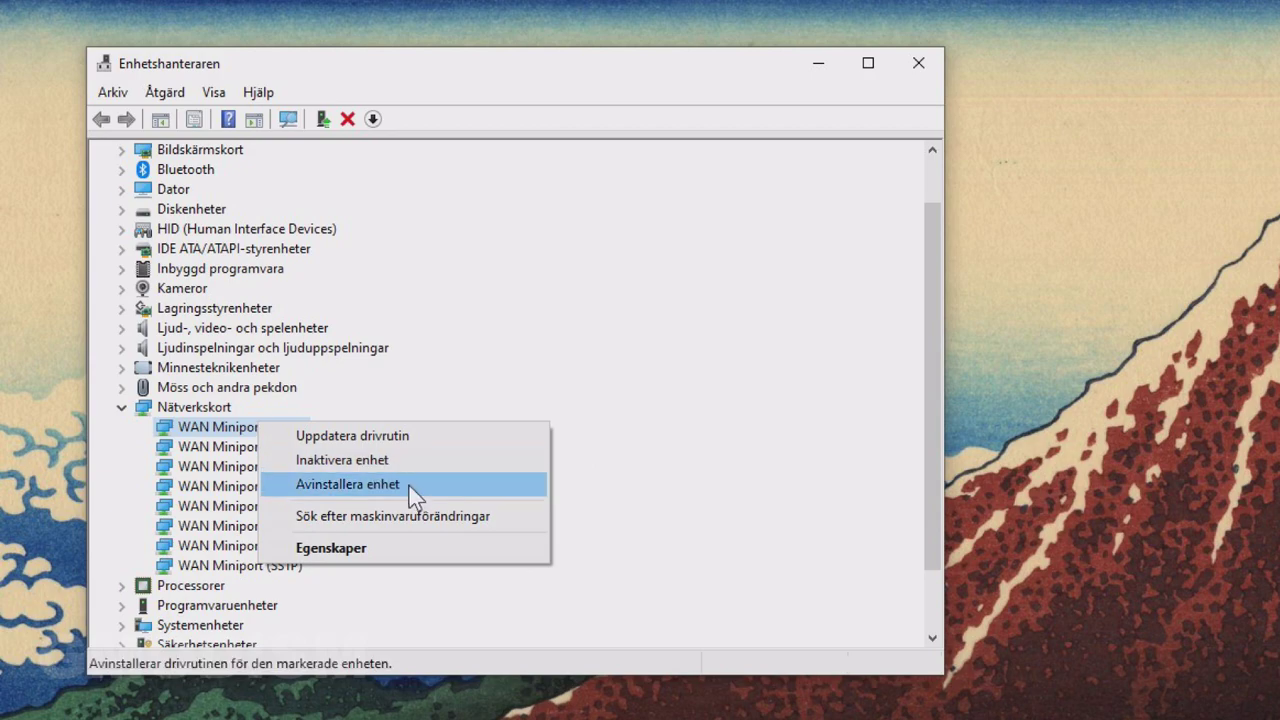
{"action": "left_click", "coordinate": [410, 486]}
{"action": "left_click", "coordinate": [1095, 668]}
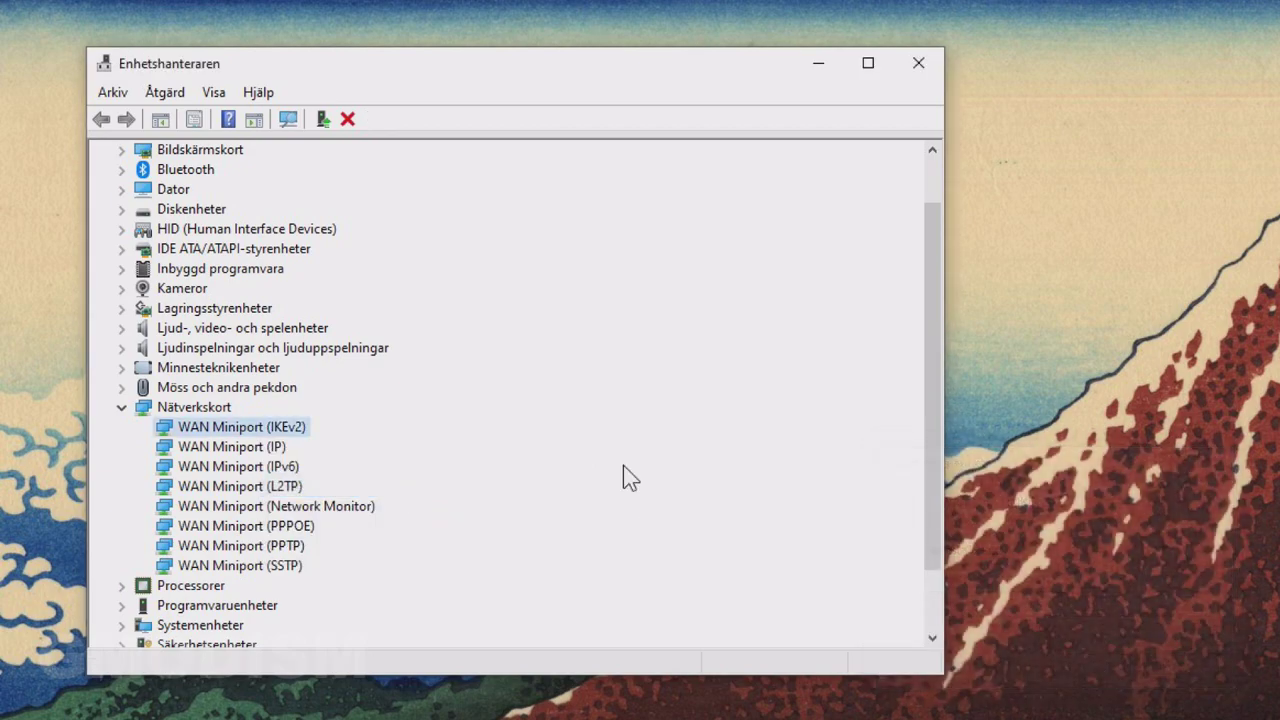
{"action": "left_click", "coordinate": [216, 488]}
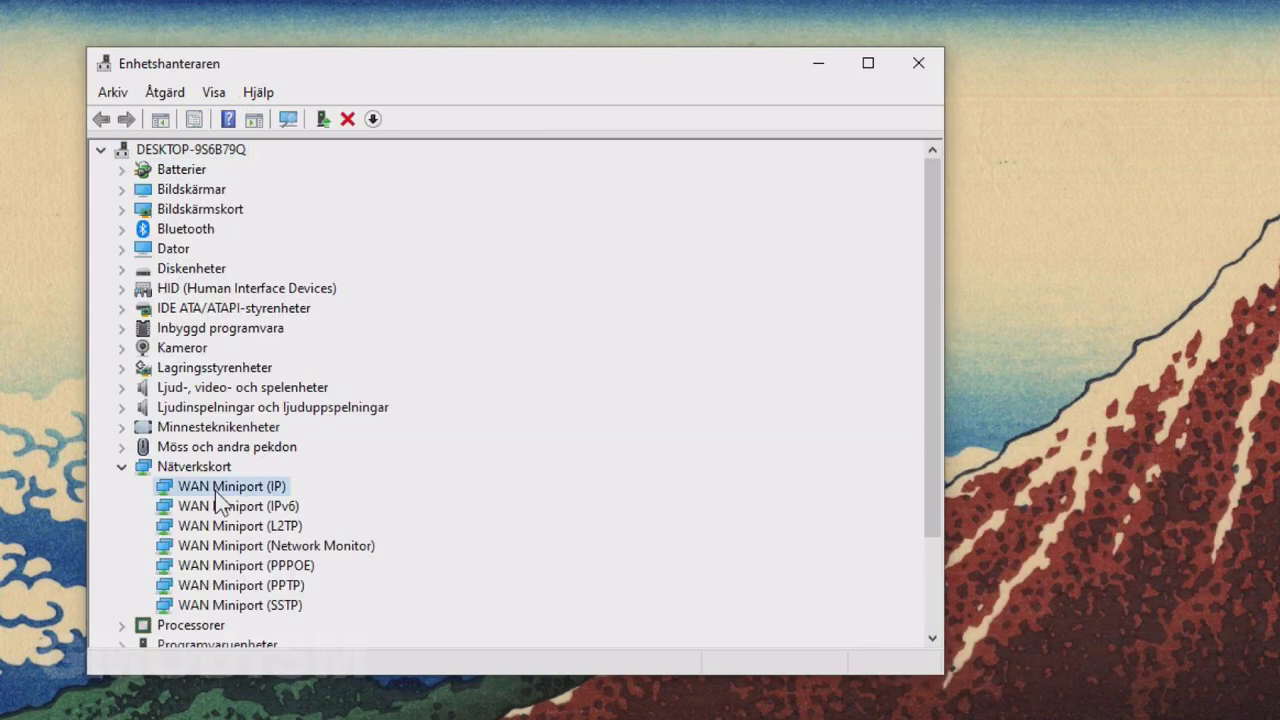
{"action": "right_click", "coordinate": [216, 488]}
{"action": "left_click", "coordinate": [380, 553]}
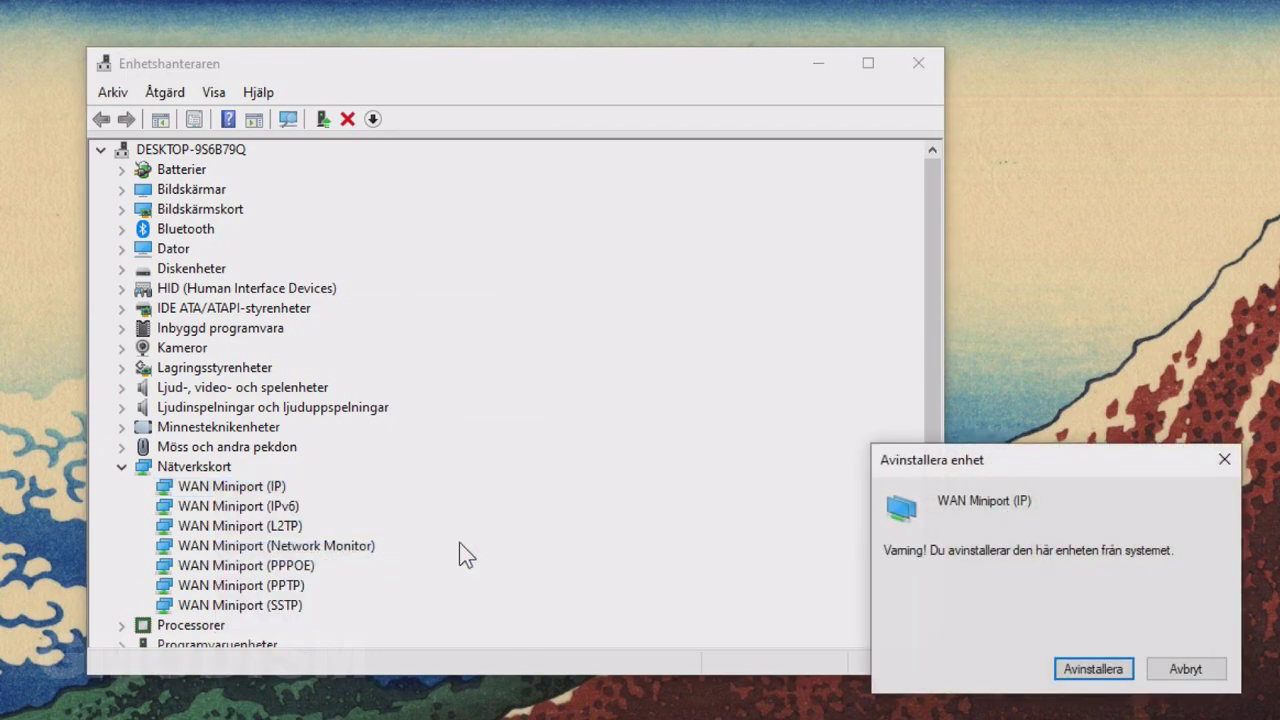
{"action": "left_click", "coordinate": [1082, 672]}
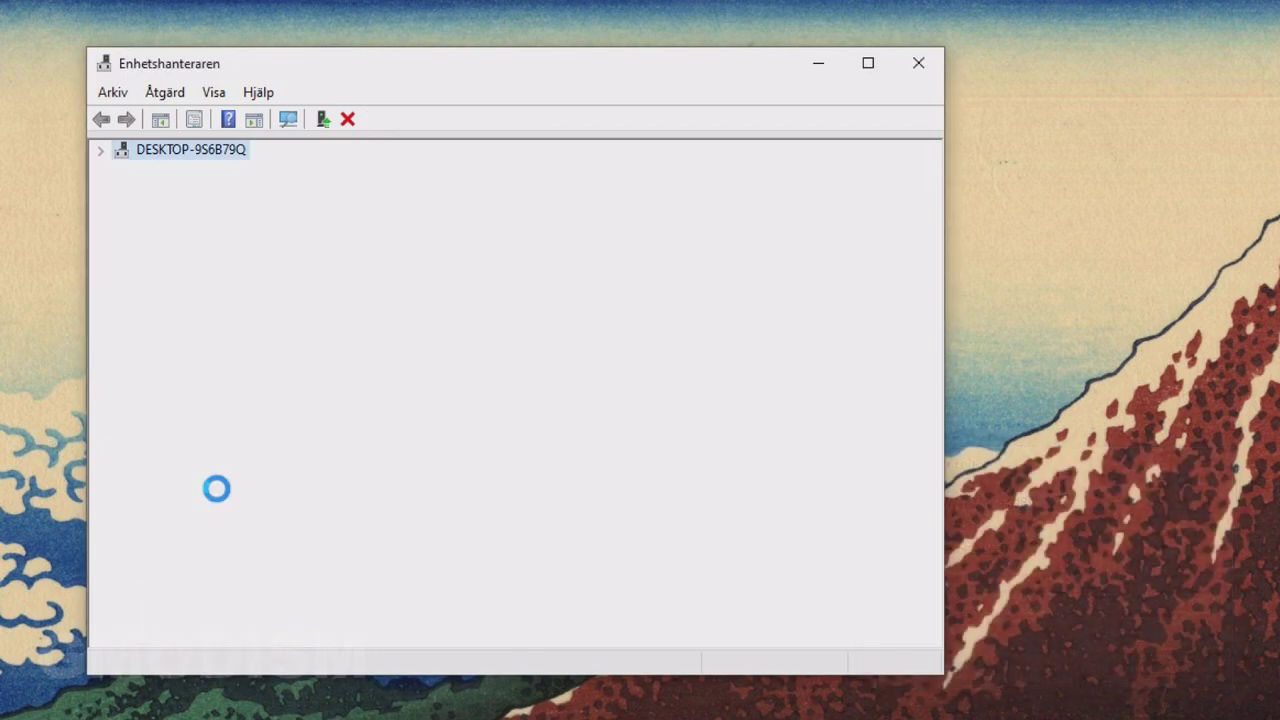
{"action": "left_click", "coordinate": [216, 488]}
{"action": "right_click", "coordinate": [216, 488]}
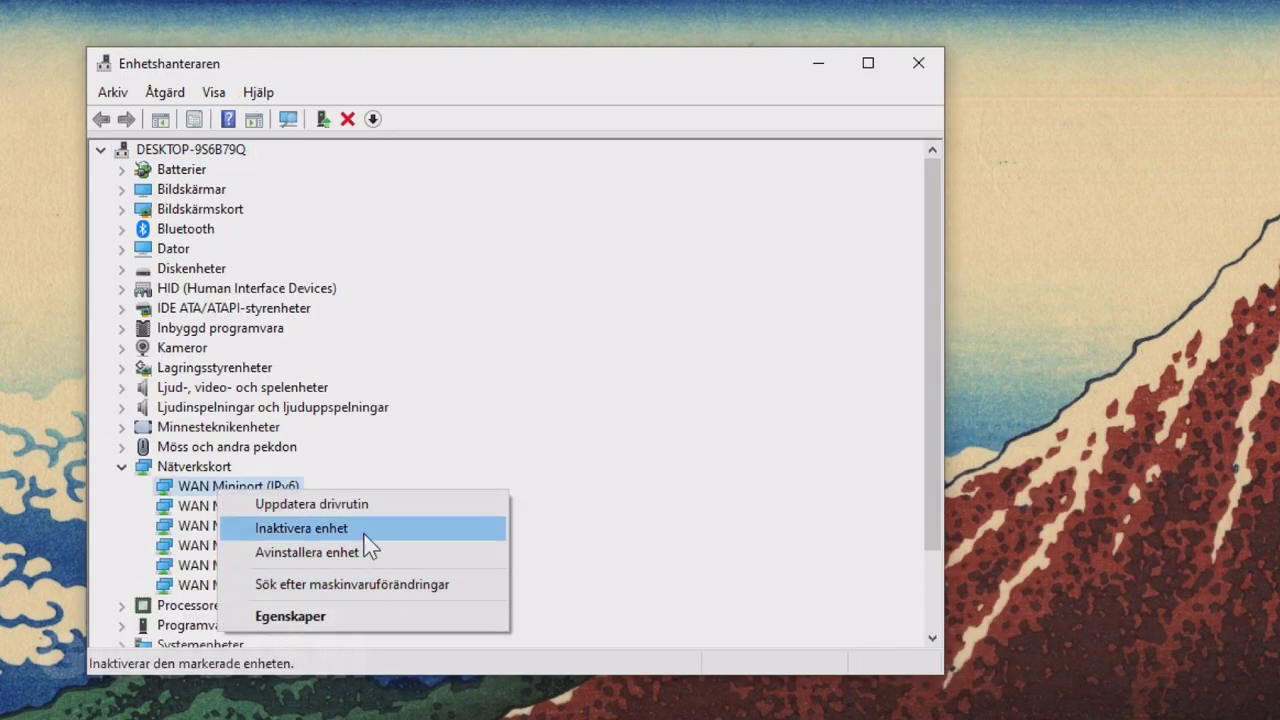
{"action": "left_click", "coordinate": [334, 556]}
{"action": "left_click", "coordinate": [1088, 675]}
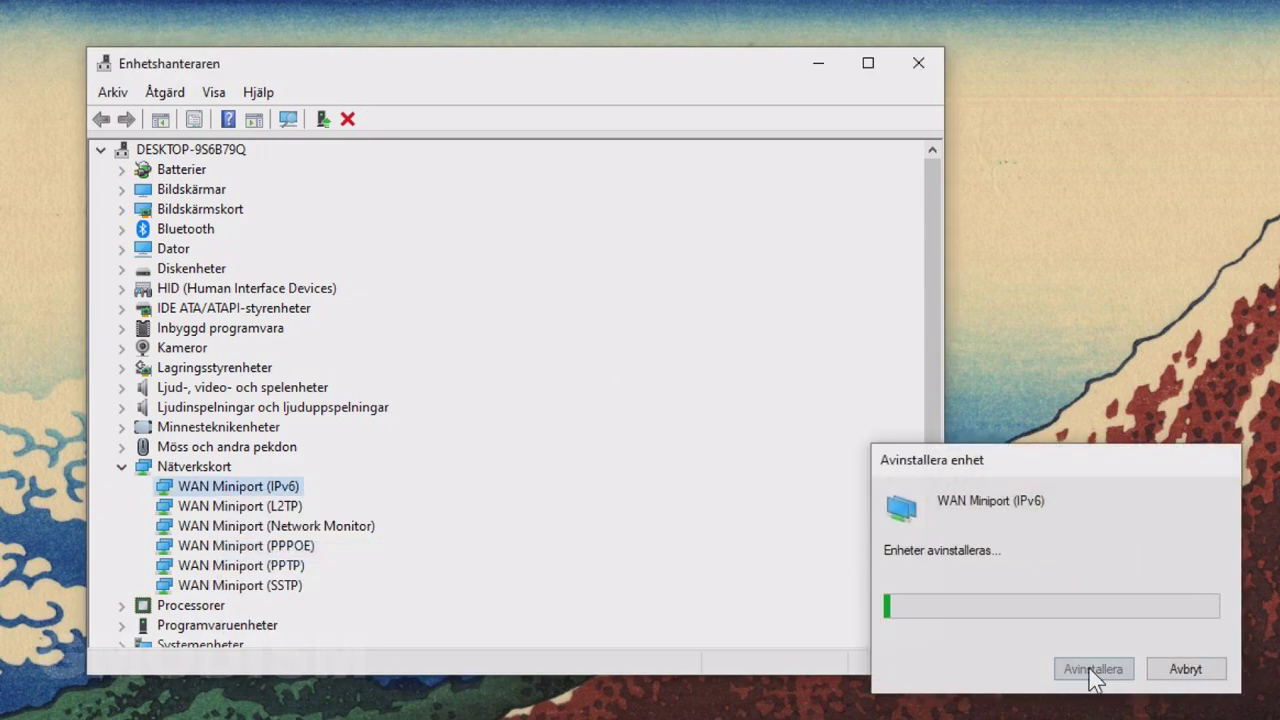
{"action": "left_click", "coordinate": [245, 494]}
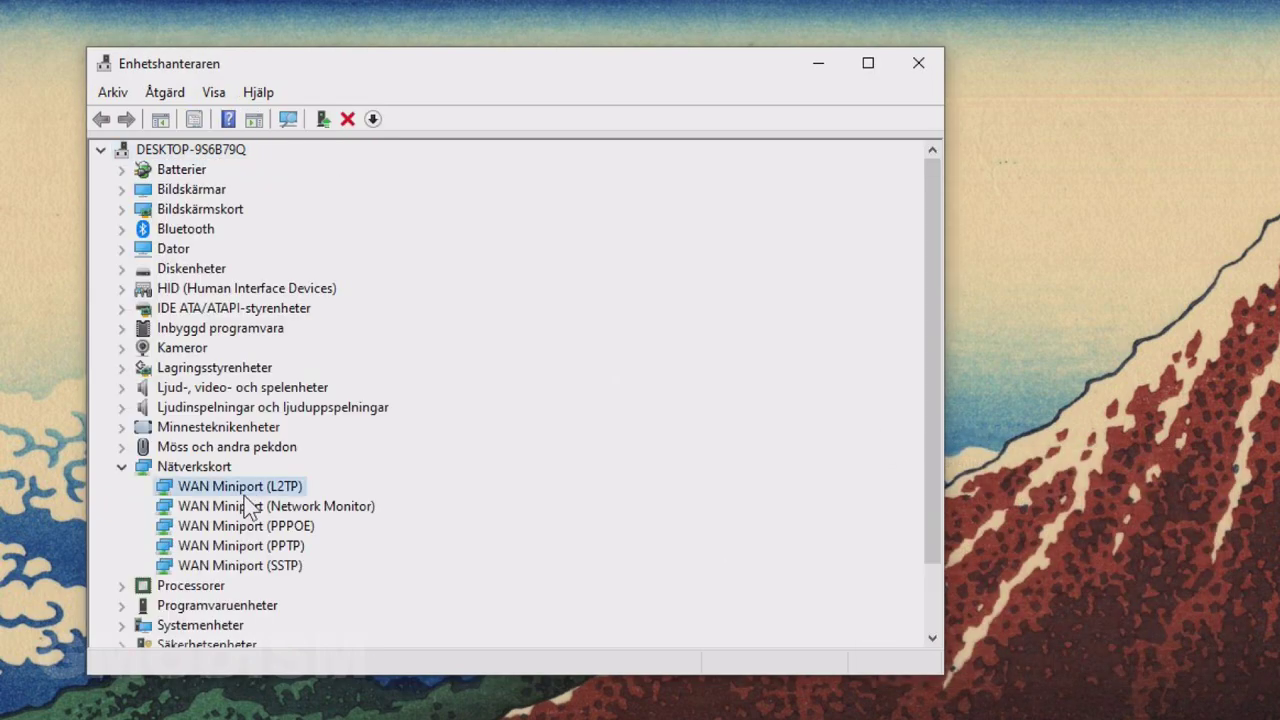
{"action": "right_click", "coordinate": [245, 494]}
{"action": "left_click", "coordinate": [378, 560]}
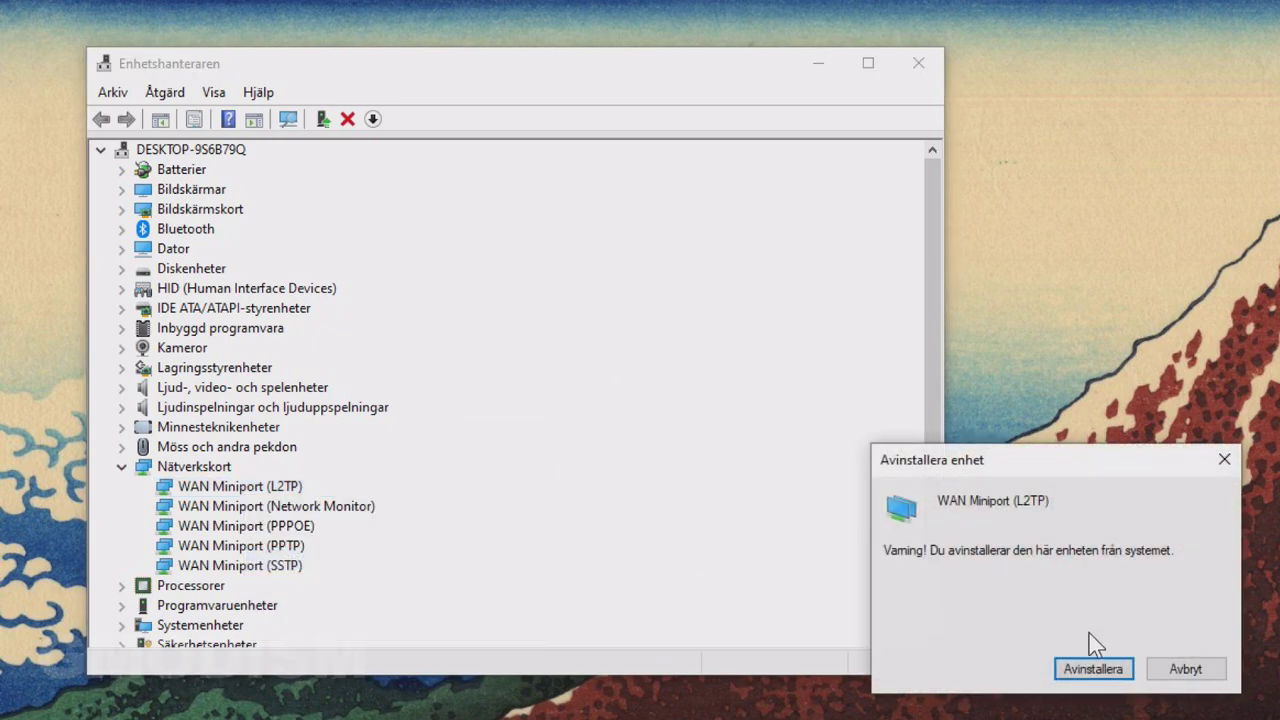
{"action": "left_click", "coordinate": [1095, 670]}
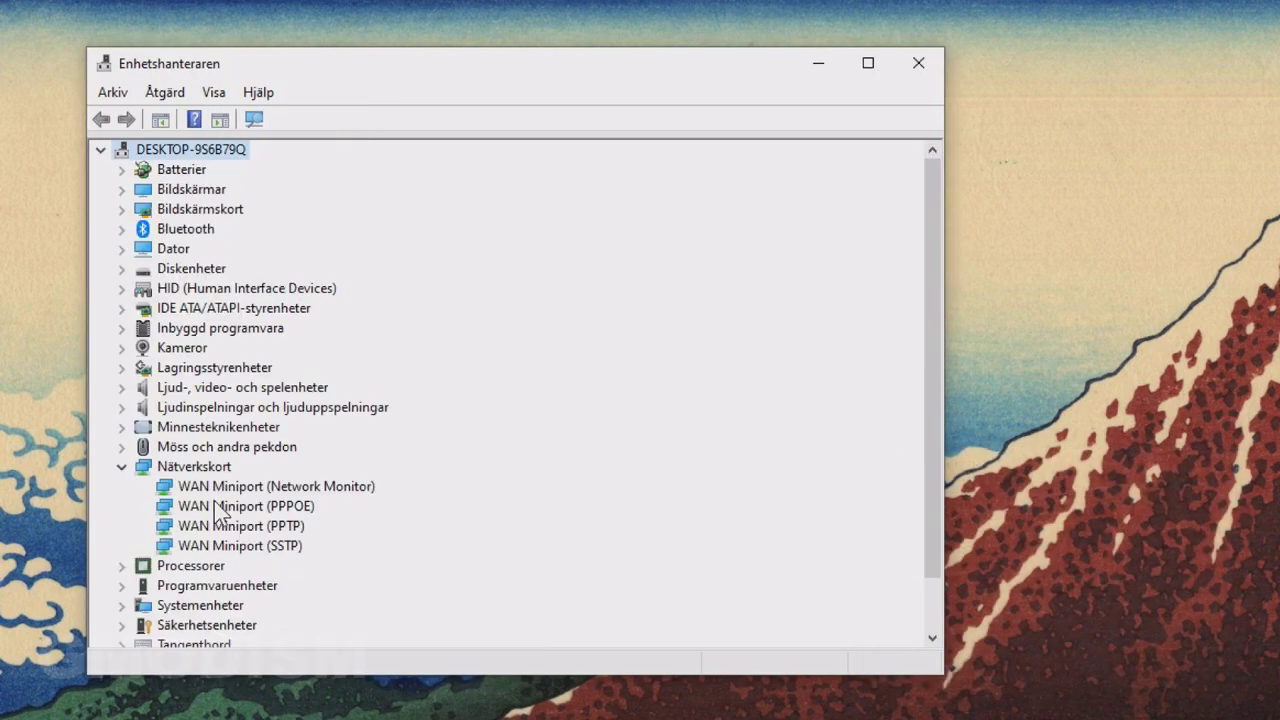
Uninstall the remaining WAN Miniport (PPPOE), (Network Monitor), (PPTP) and (SSTP) adapters.
{"action": "left_click", "coordinate": [222, 510]}
{"action": "right_click", "coordinate": [216, 503]}
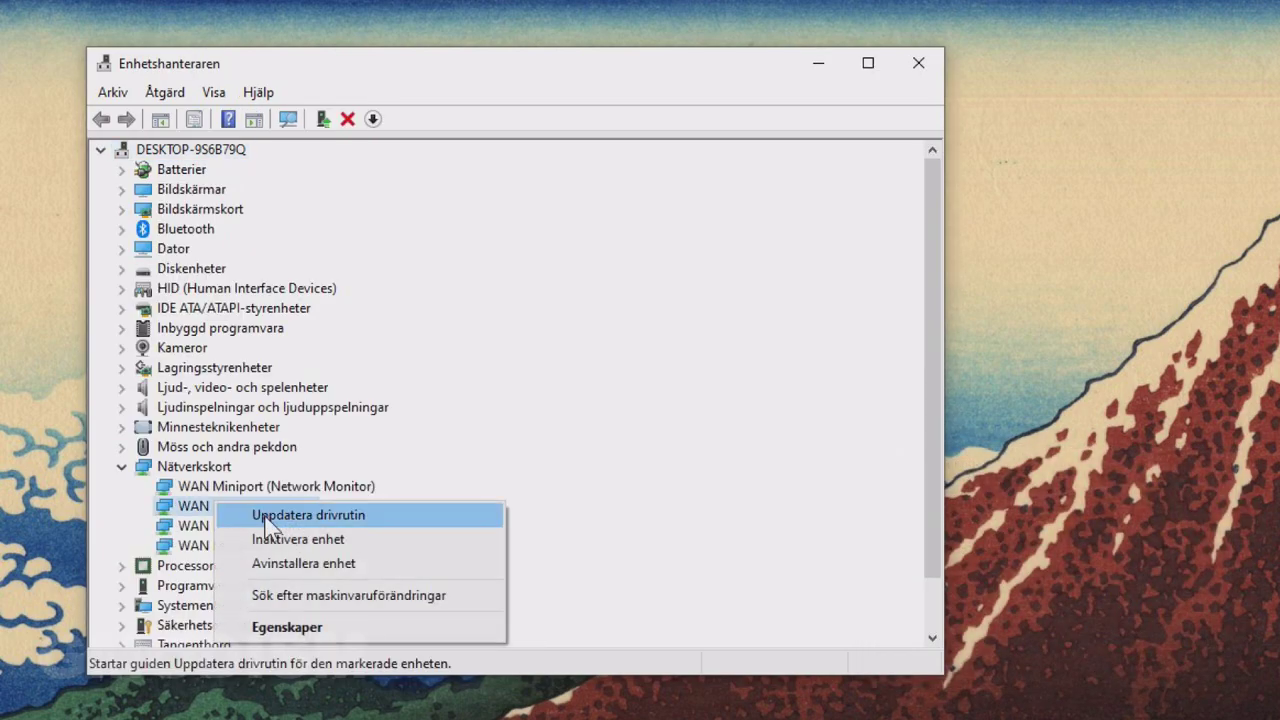
{"action": "left_click", "coordinate": [306, 560]}
{"action": "left_click", "coordinate": [1090, 673]}
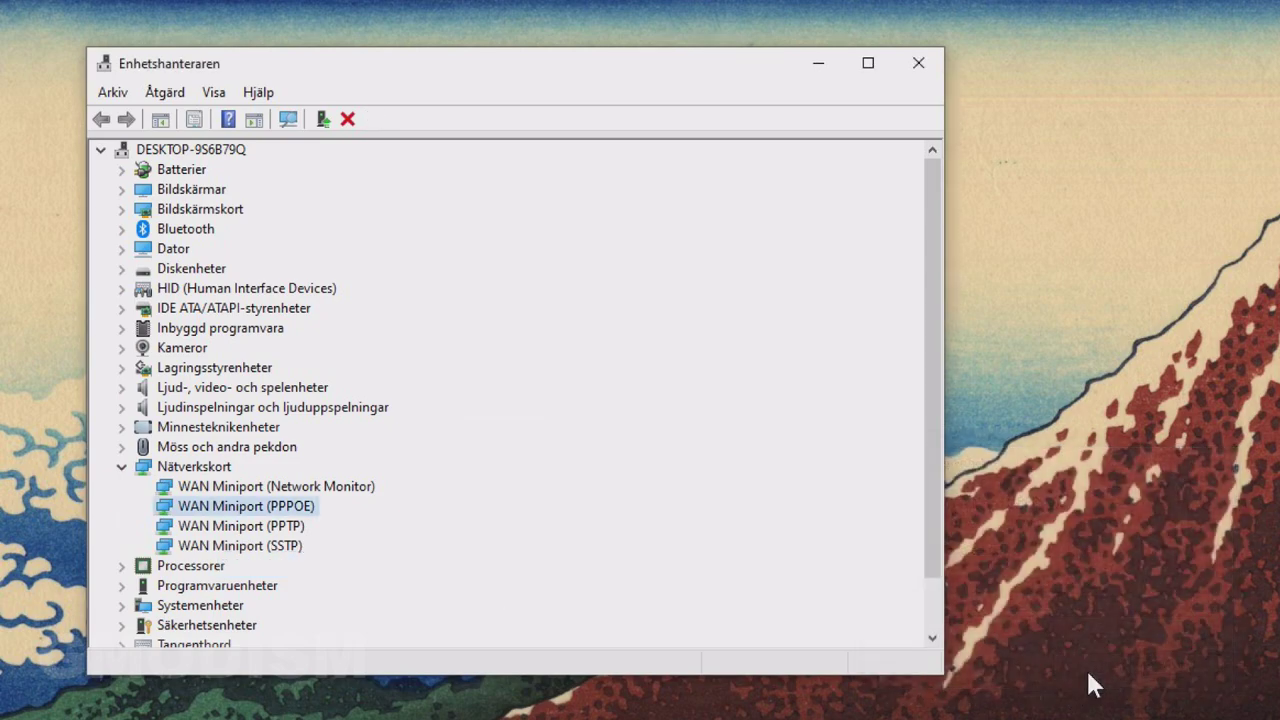
{"action": "right_click", "coordinate": [263, 490]}
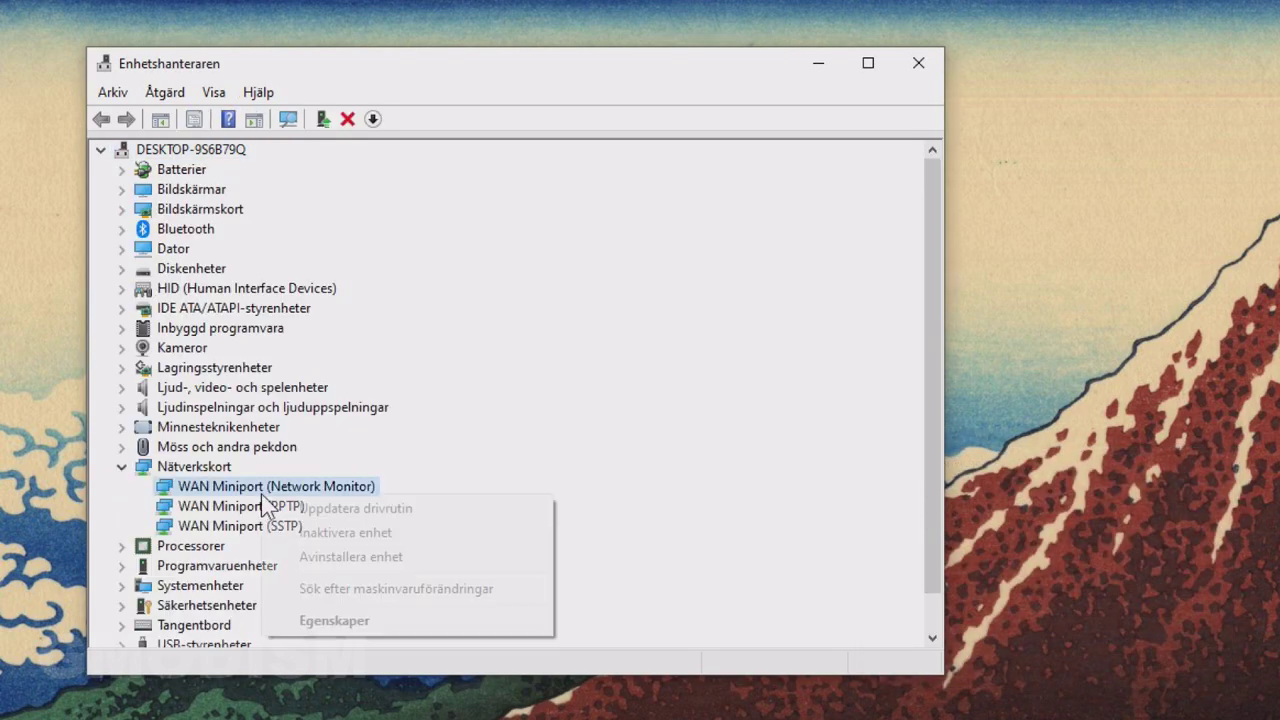
{"action": "left_click", "coordinate": [355, 557]}
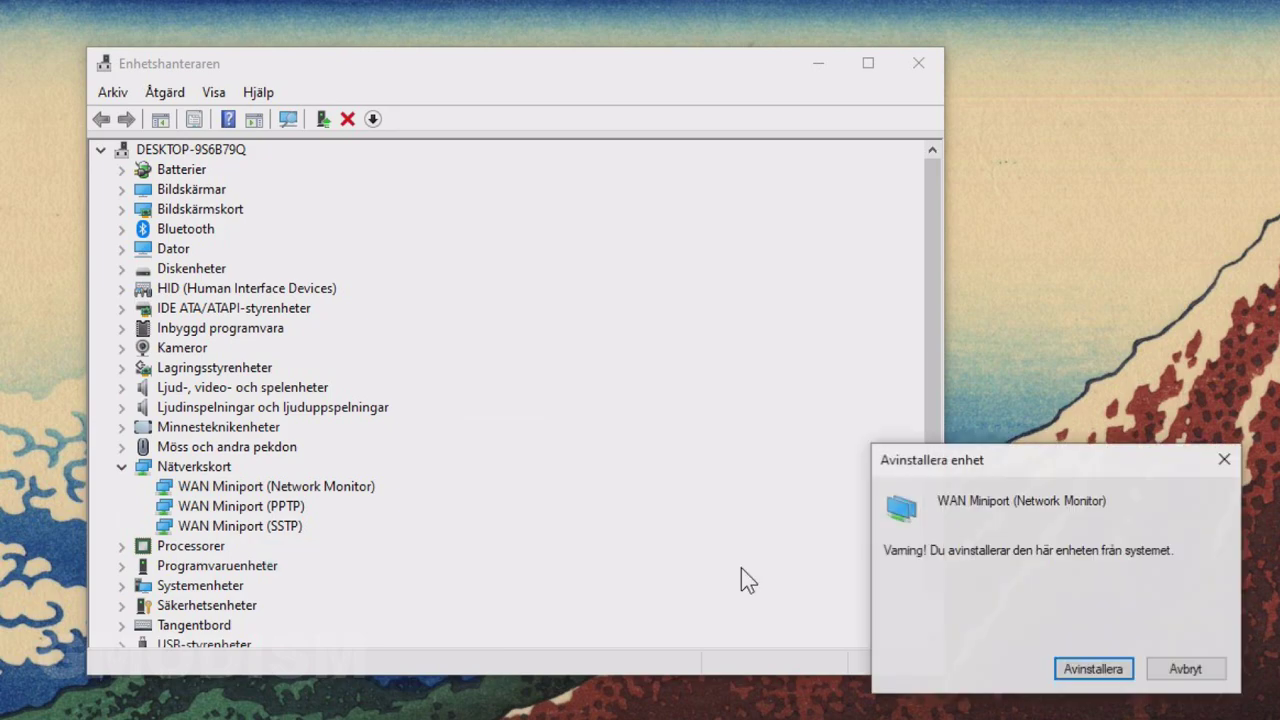
{"action": "left_click", "coordinate": [1095, 665]}
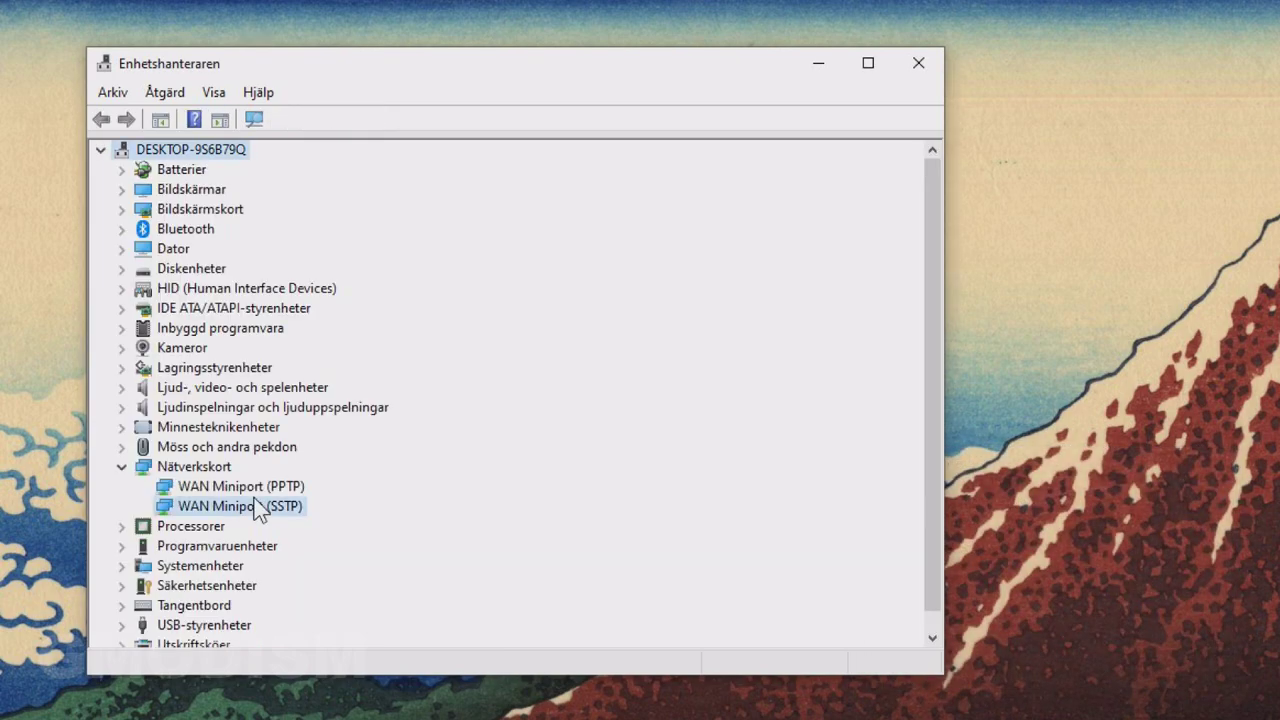
{"action": "right_click", "coordinate": [258, 500]}
{"action": "left_click", "coordinate": [414, 553]}
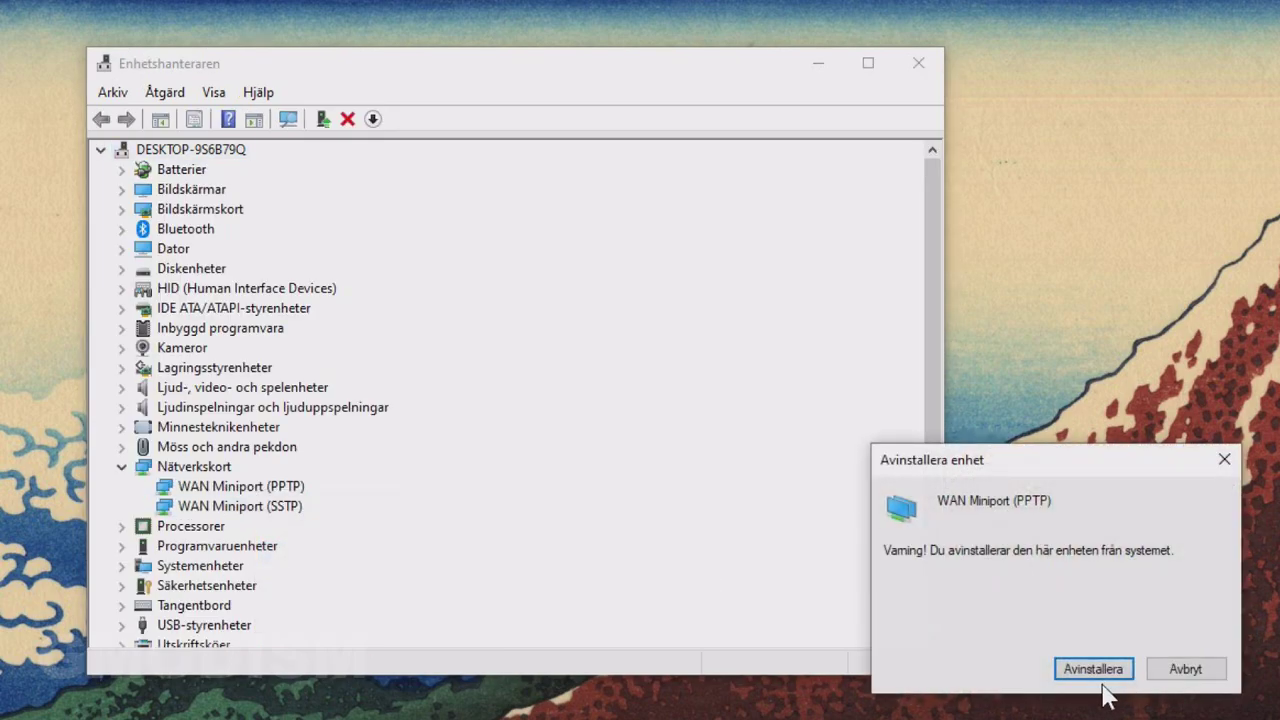
{"action": "left_click", "coordinate": [1100, 670]}
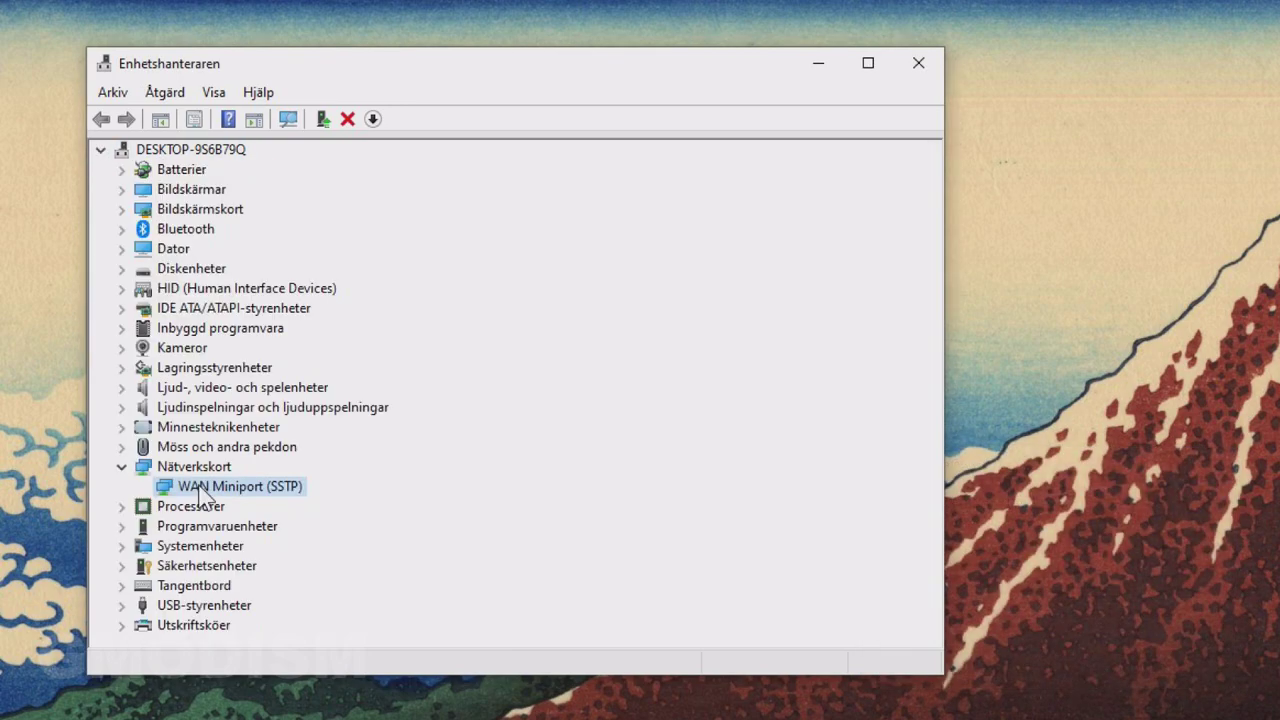
{"action": "right_click", "coordinate": [200, 488]}
{"action": "left_click", "coordinate": [340, 549]}
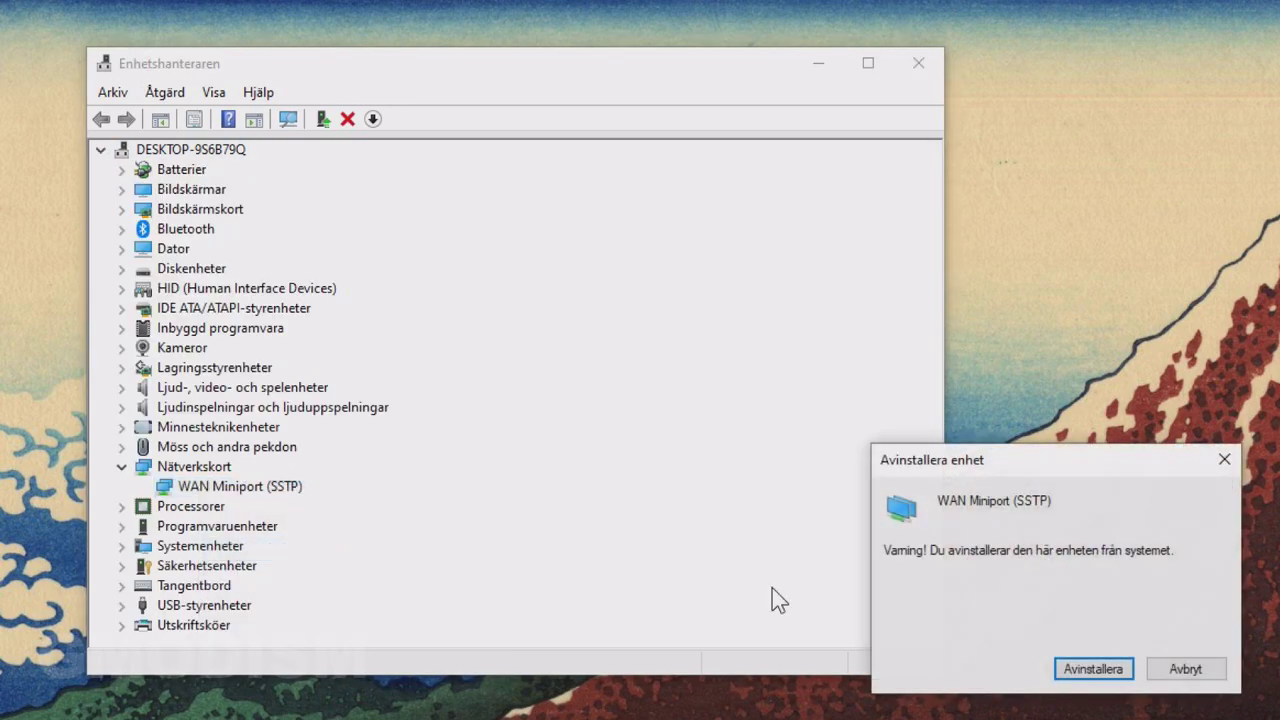
{"action": "left_click", "coordinate": [1080, 667]}
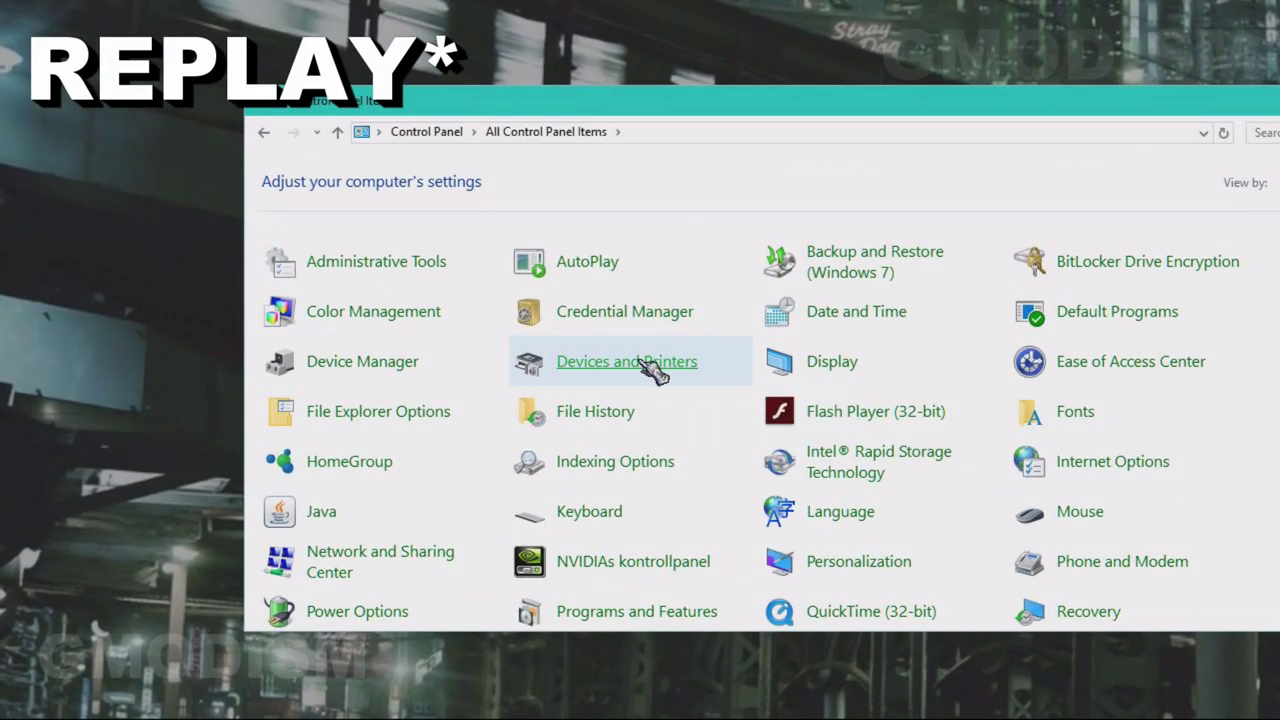
From this PC's entry in Devices and Printers, set Device installation settings to No.
{"action": "left_click", "coordinate": [641, 361]}
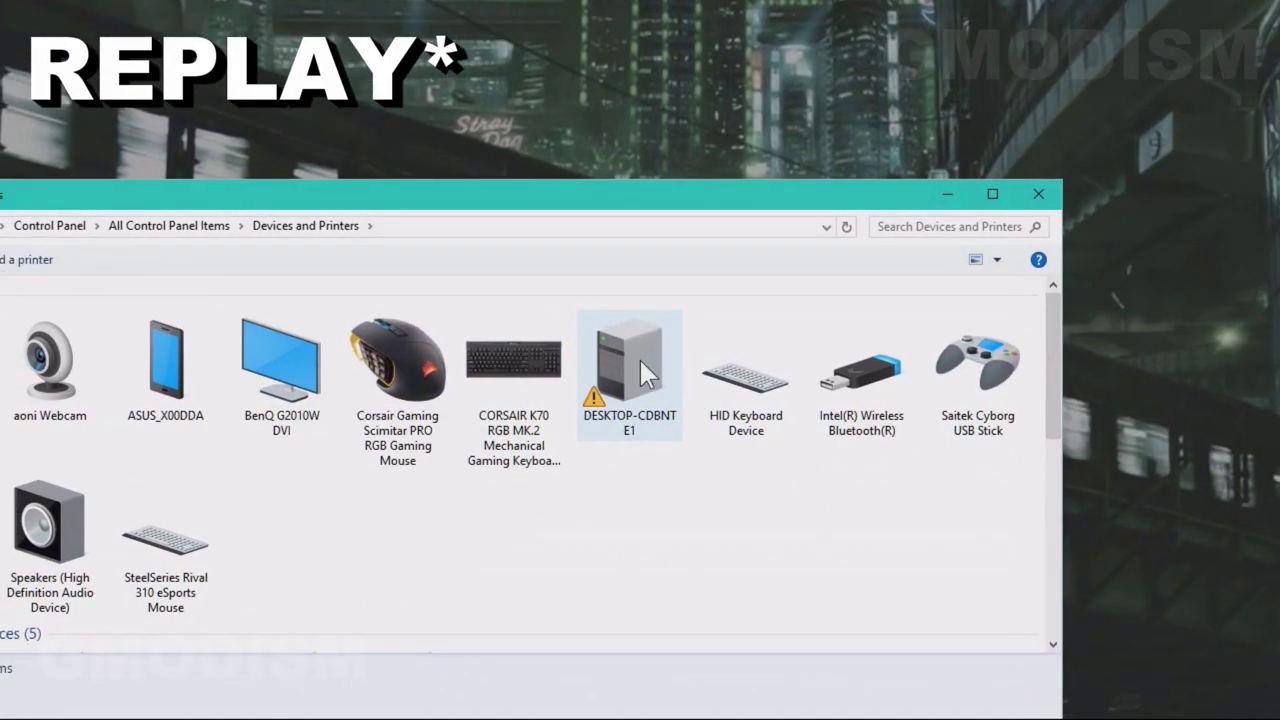
{"action": "mouse_move", "coordinate": [1017, 266]}
{"action": "left_click", "coordinate": [640, 360]}
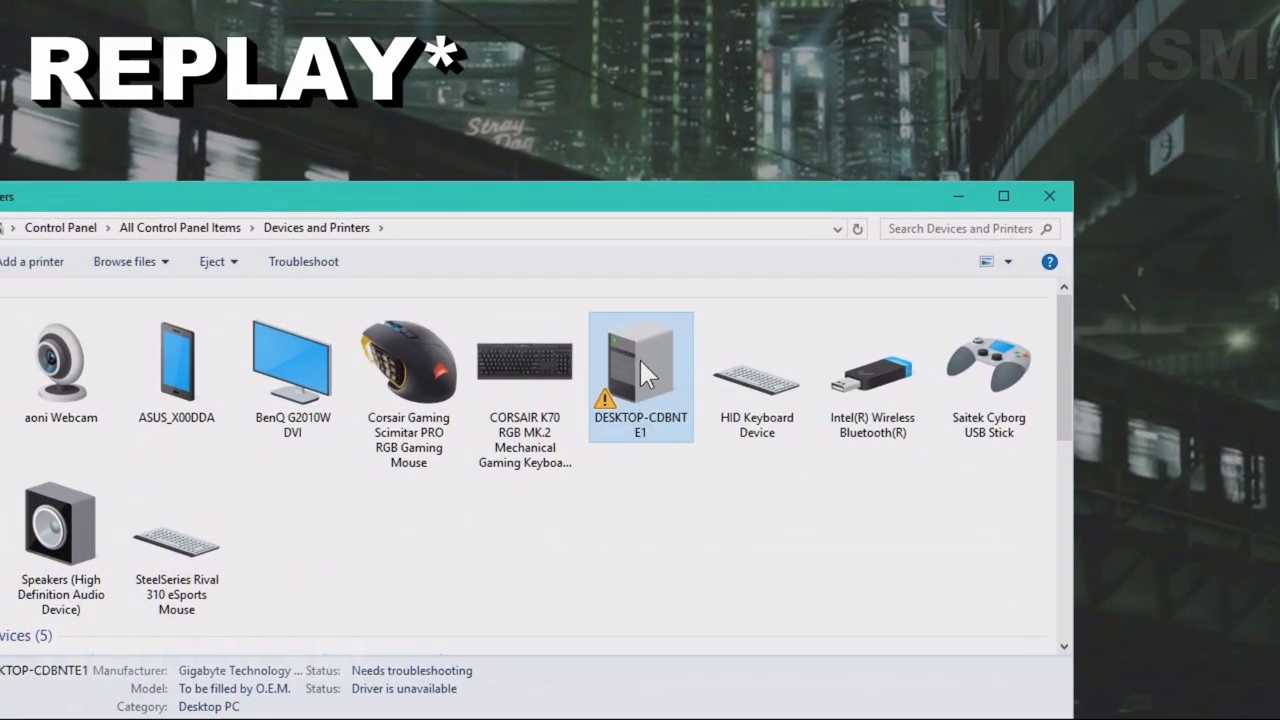
{"action": "right_click", "coordinate": [639, 357]}
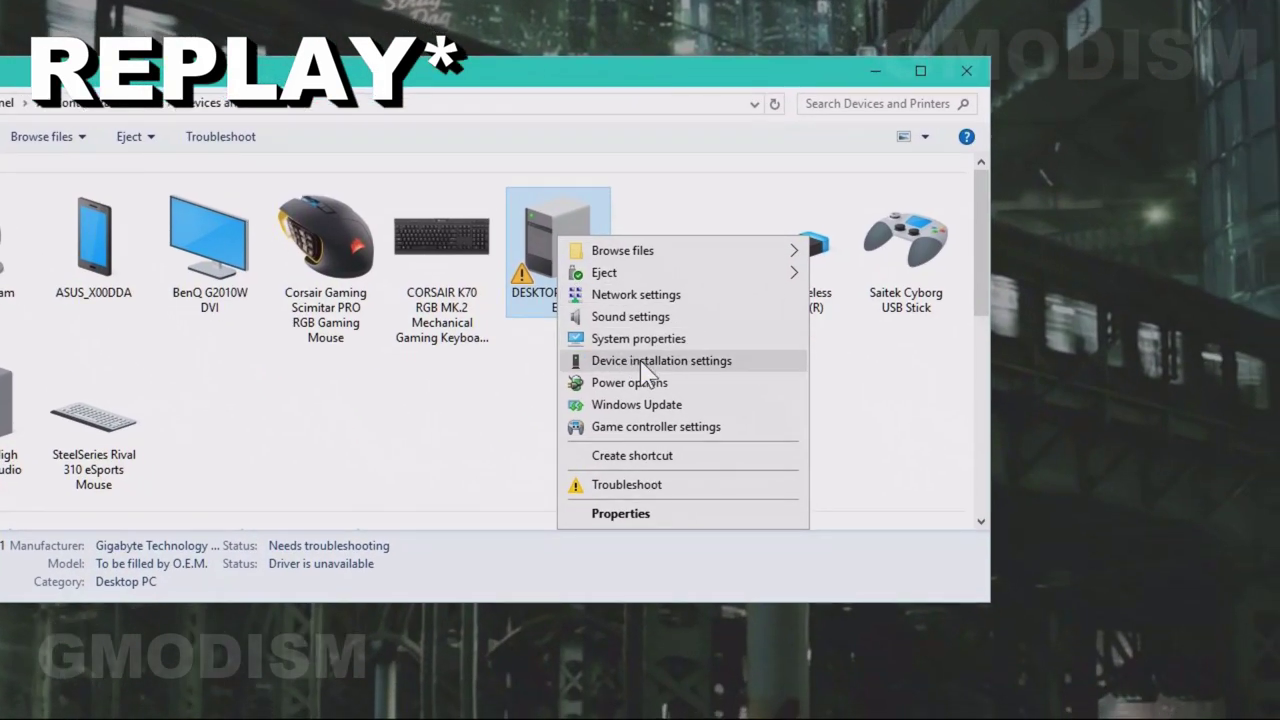
{"action": "left_click", "coordinate": [645, 361]}
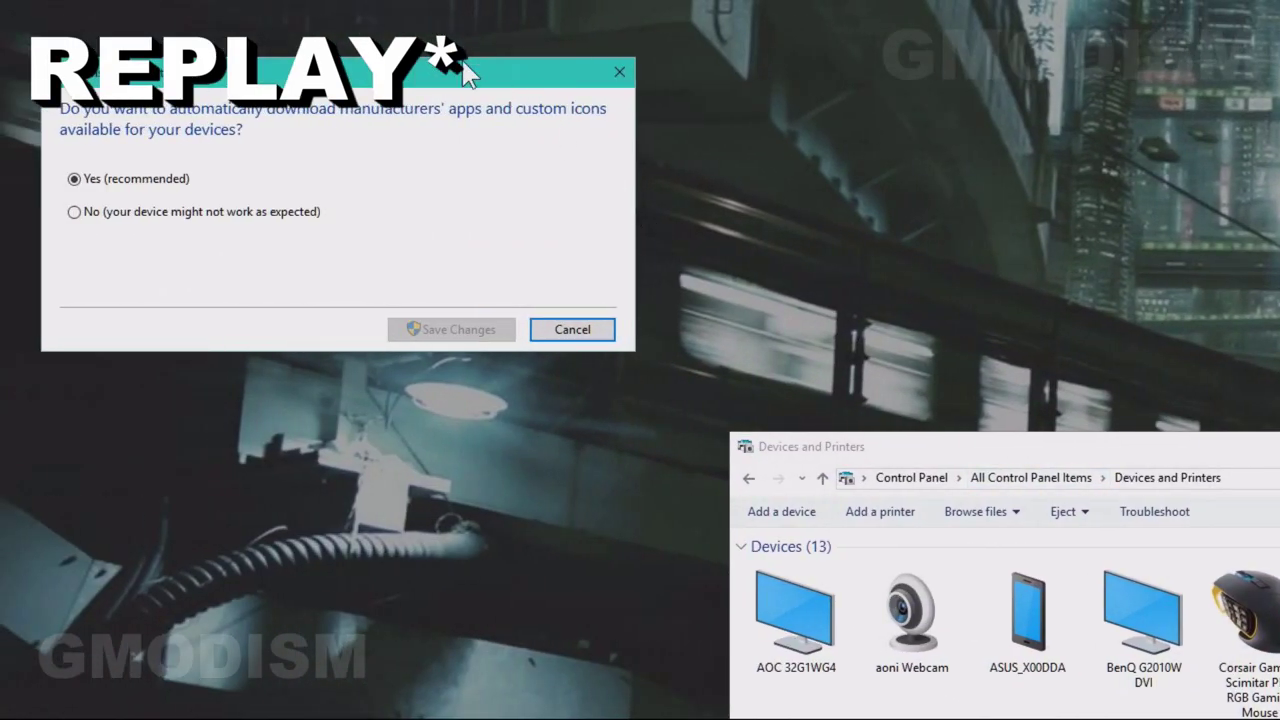
{"action": "left_click_drag", "start_coordinate": [467, 72], "coordinate": [737, 263]}
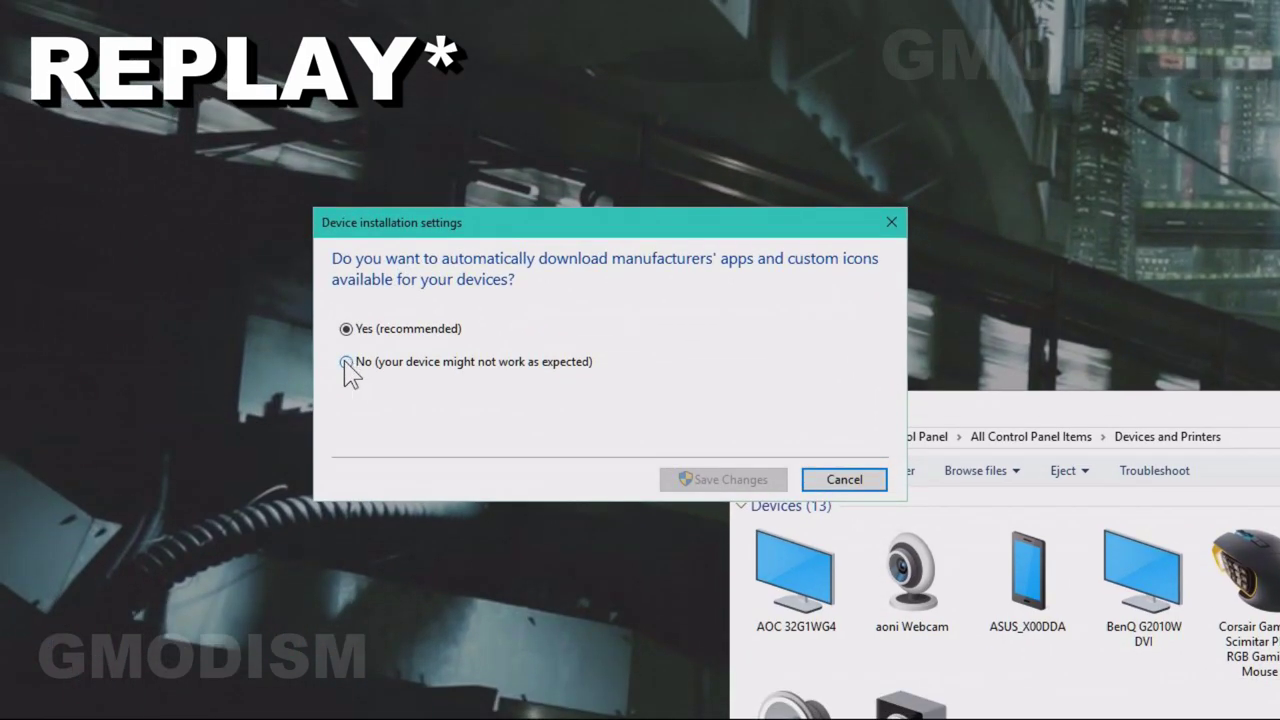
{"action": "left_click", "coordinate": [346, 362]}
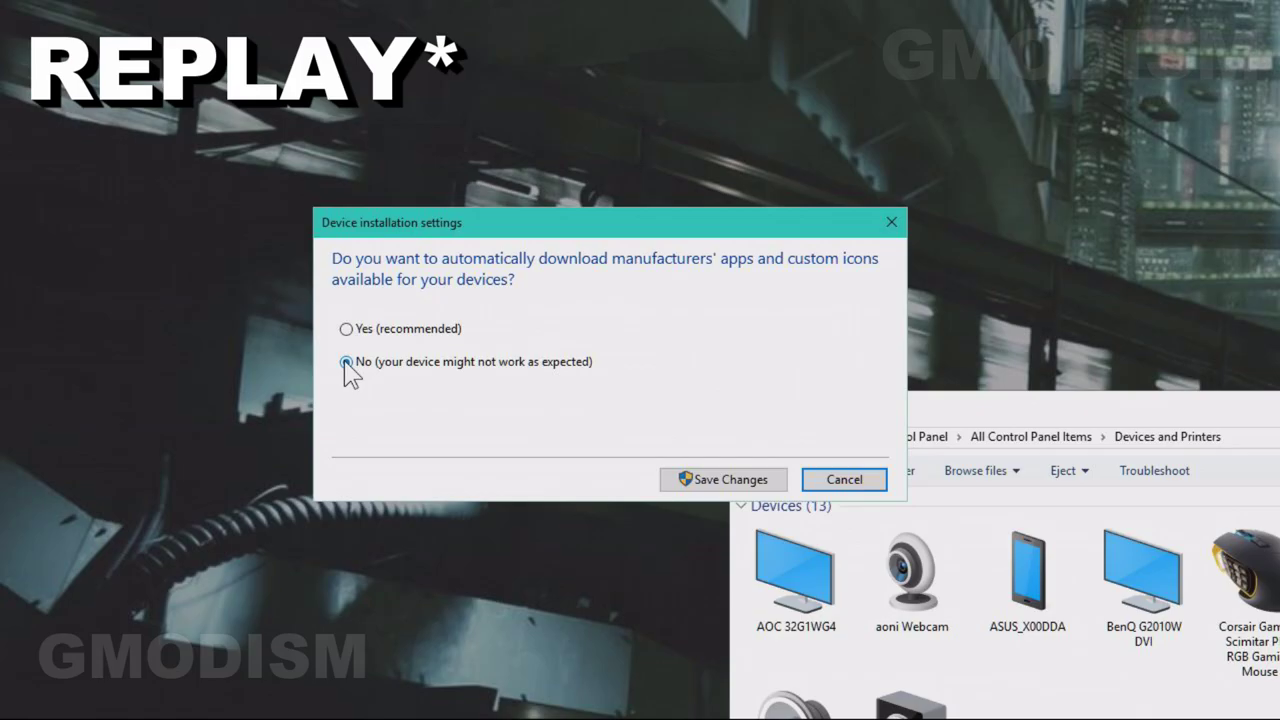